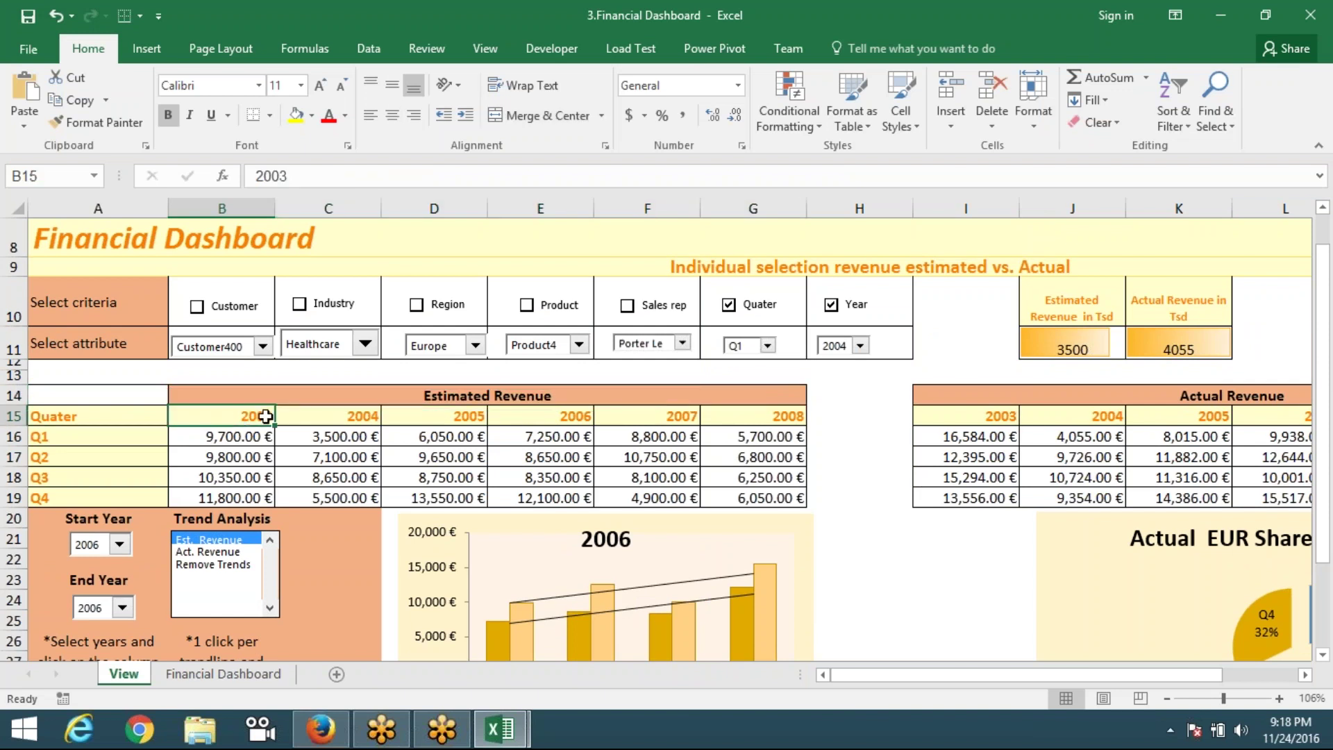
Step: Review the quarterly Estimated Revenue and Actual Revenue tables on the View sheet and the source data on the Financial Dashboard sheet
click(264, 397)
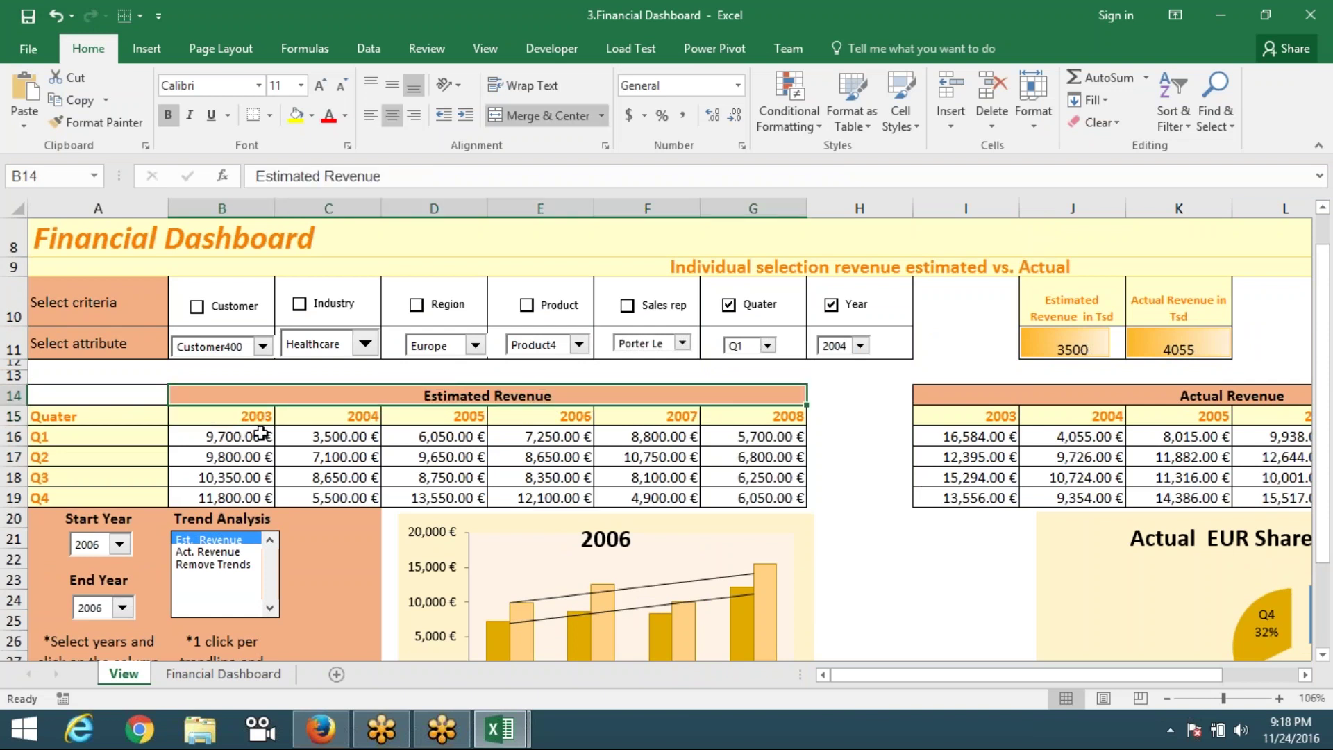
drag(262, 435, 314, 479)
drag(1011, 441, 1011, 476)
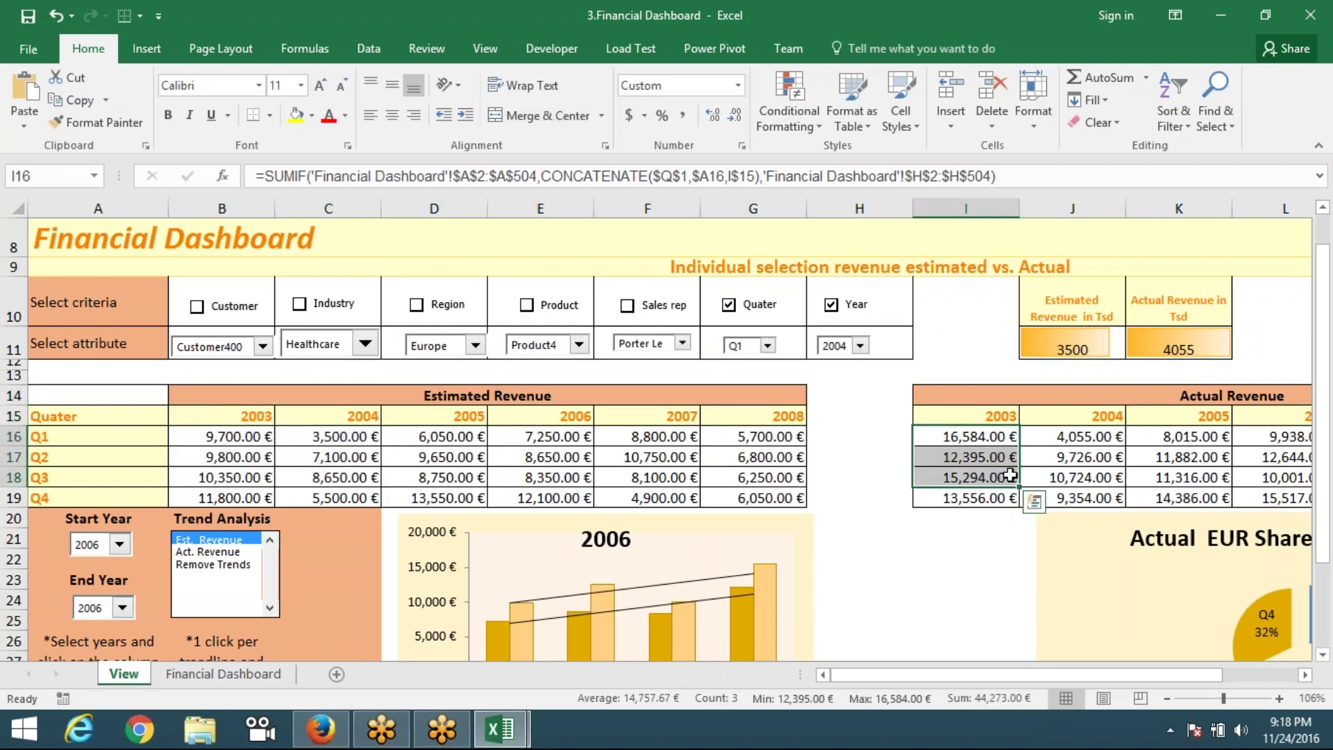
click(215, 684)
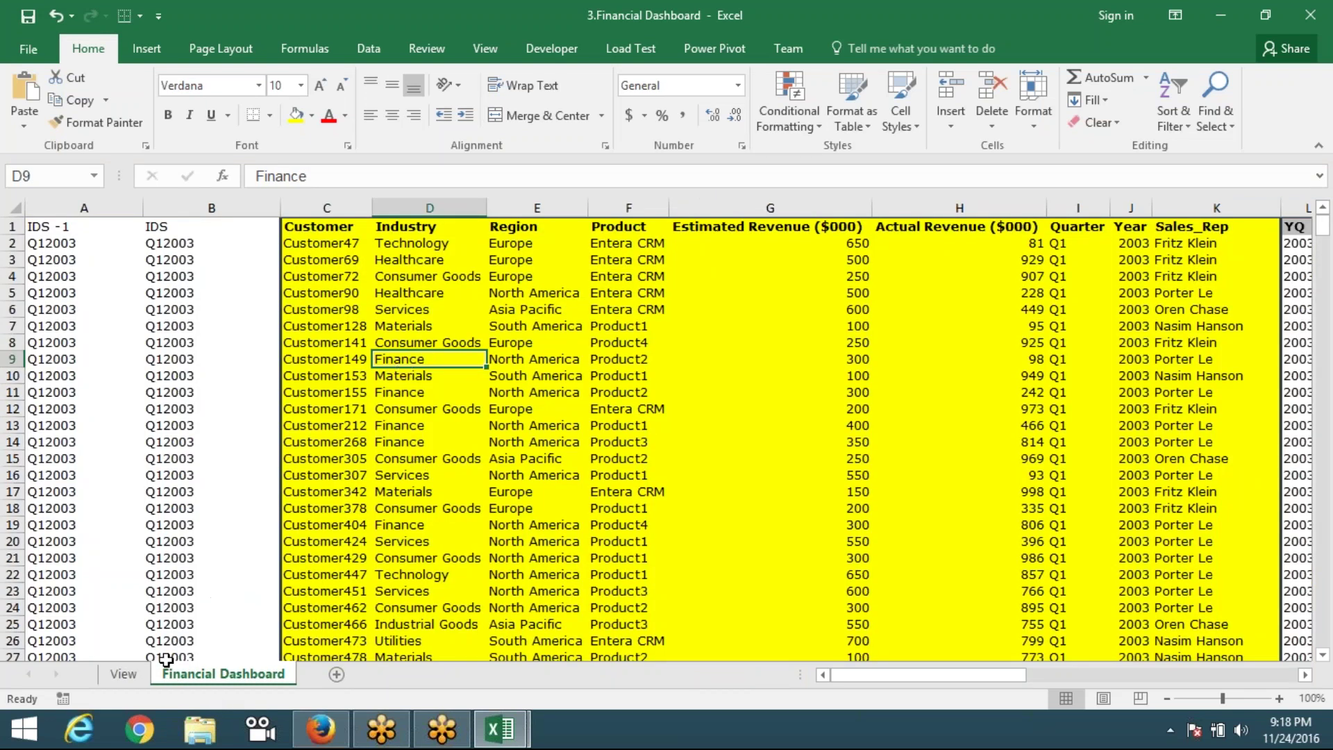
click(123, 674)
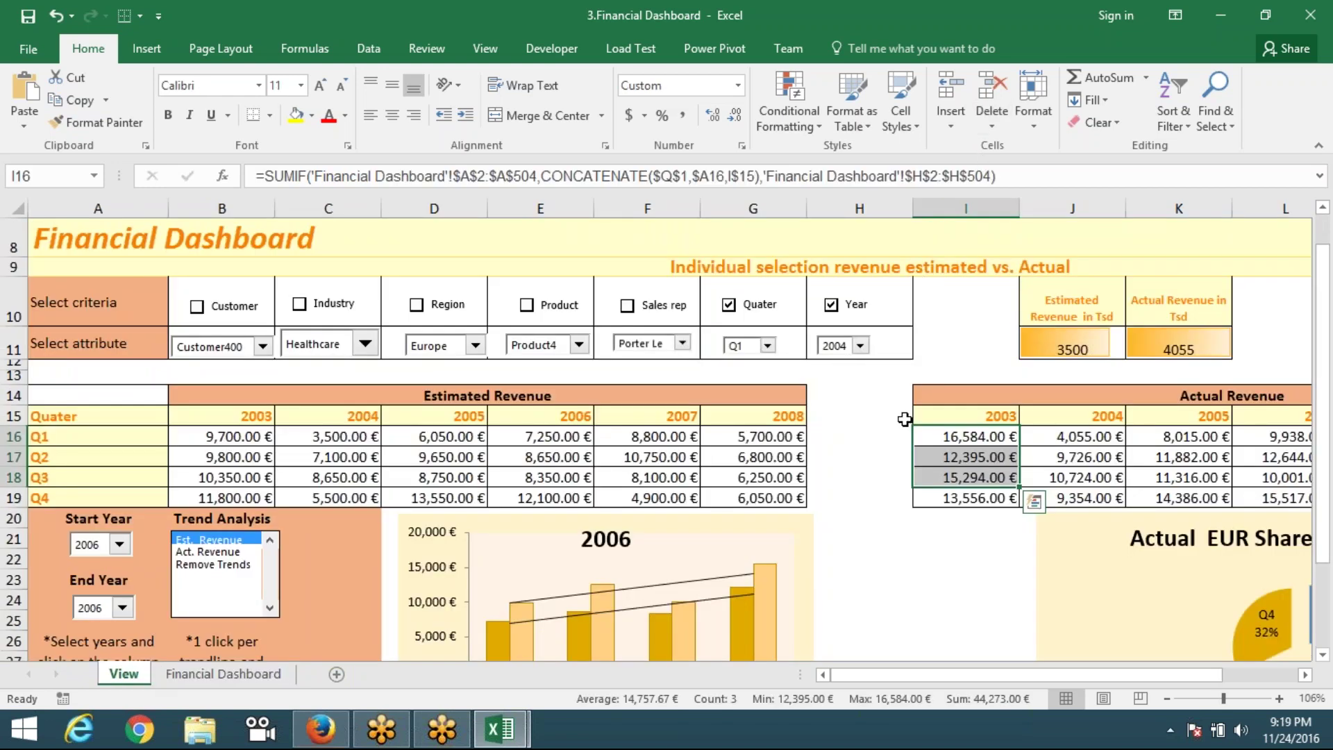
Step: Examine the column chart of estimated and actual revenue by quarter and the pie chart of actual EUR shares by quarter
scroll(905, 419, down, 2)
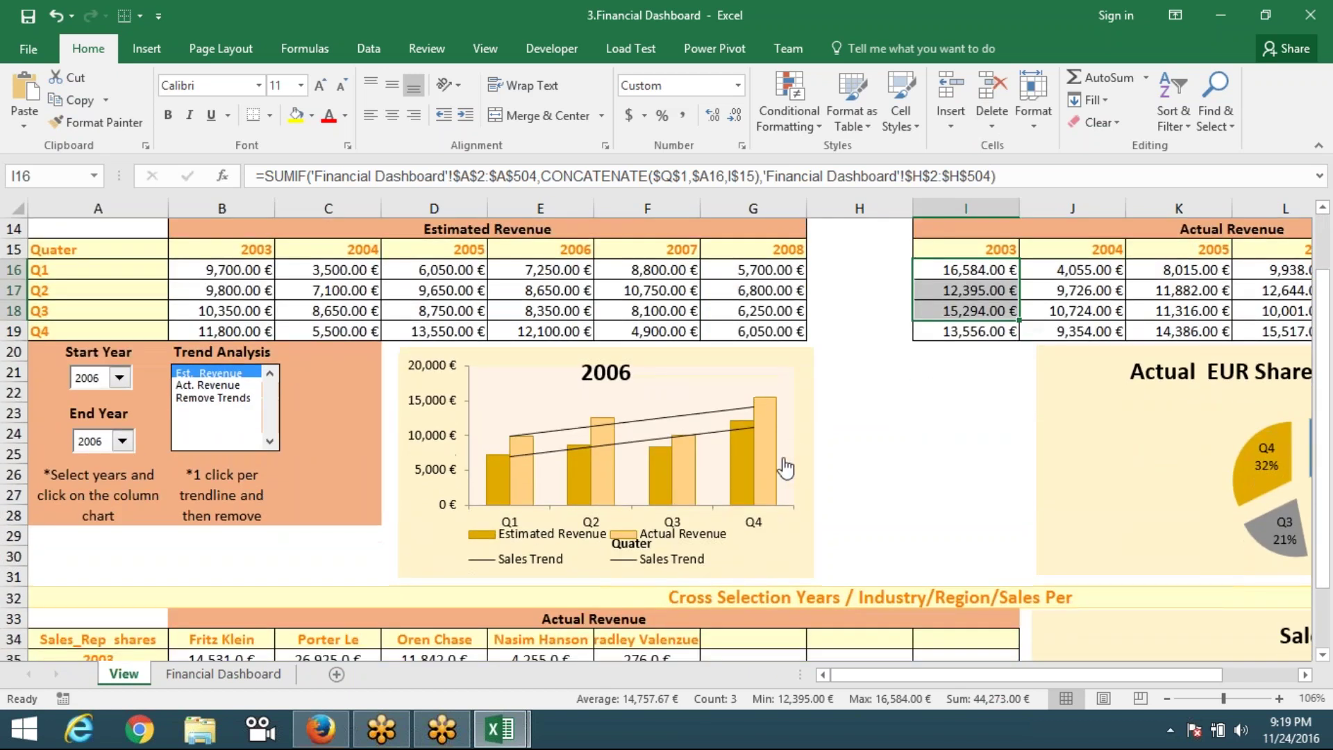
scroll(786, 468, up, 2)
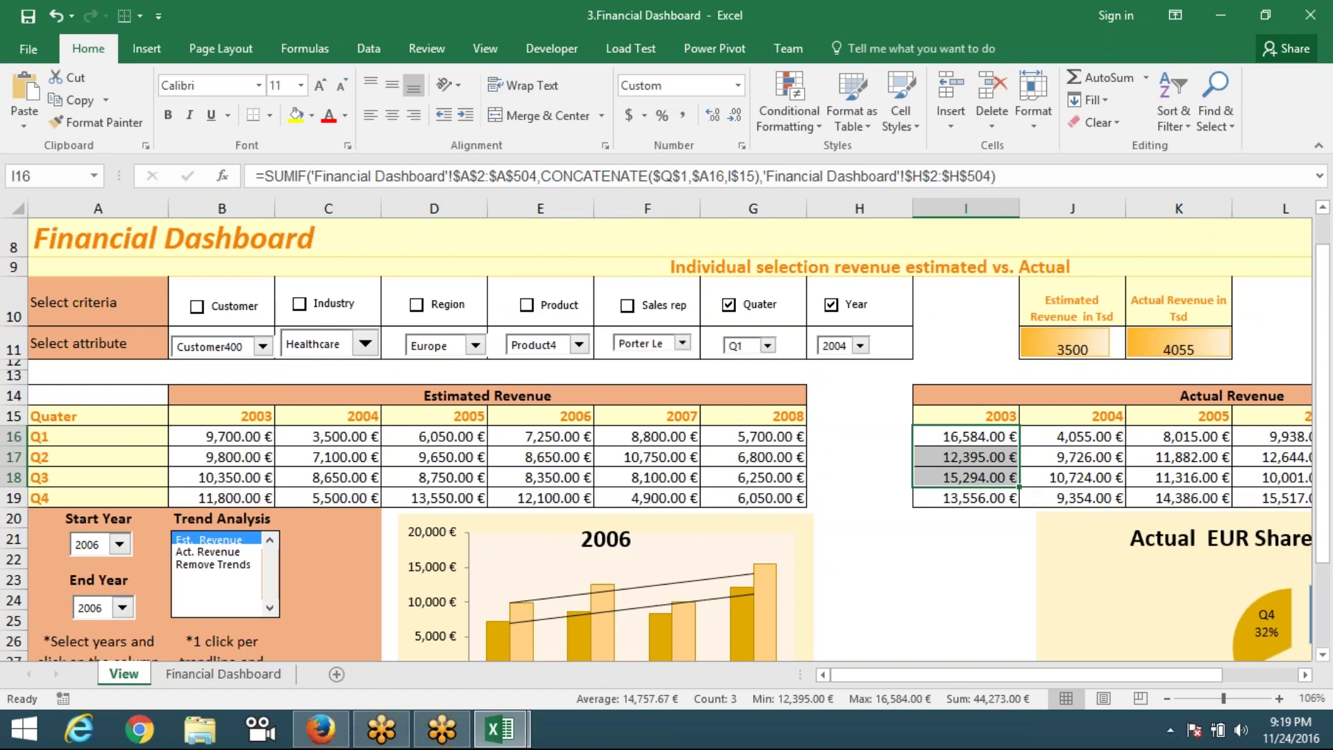
scroll(821, 275, down, 2)
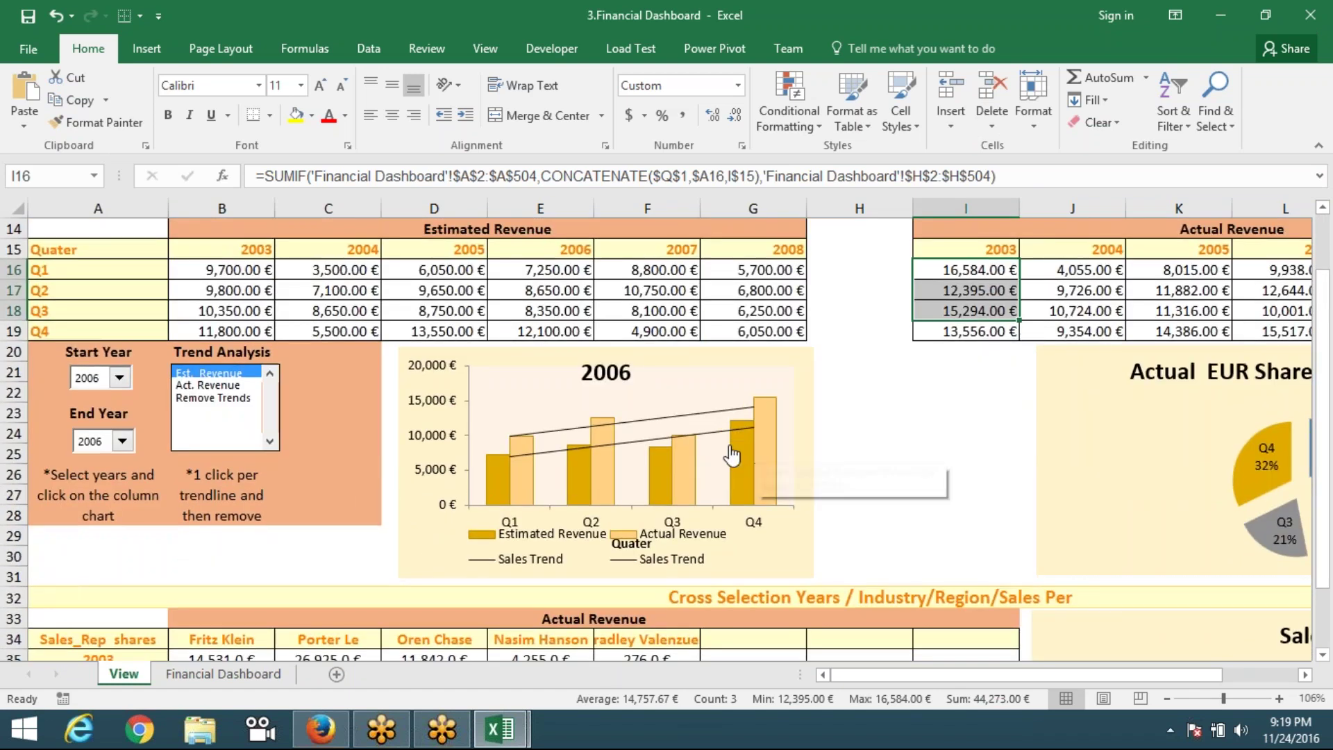
scroll(870, 460, up, 2)
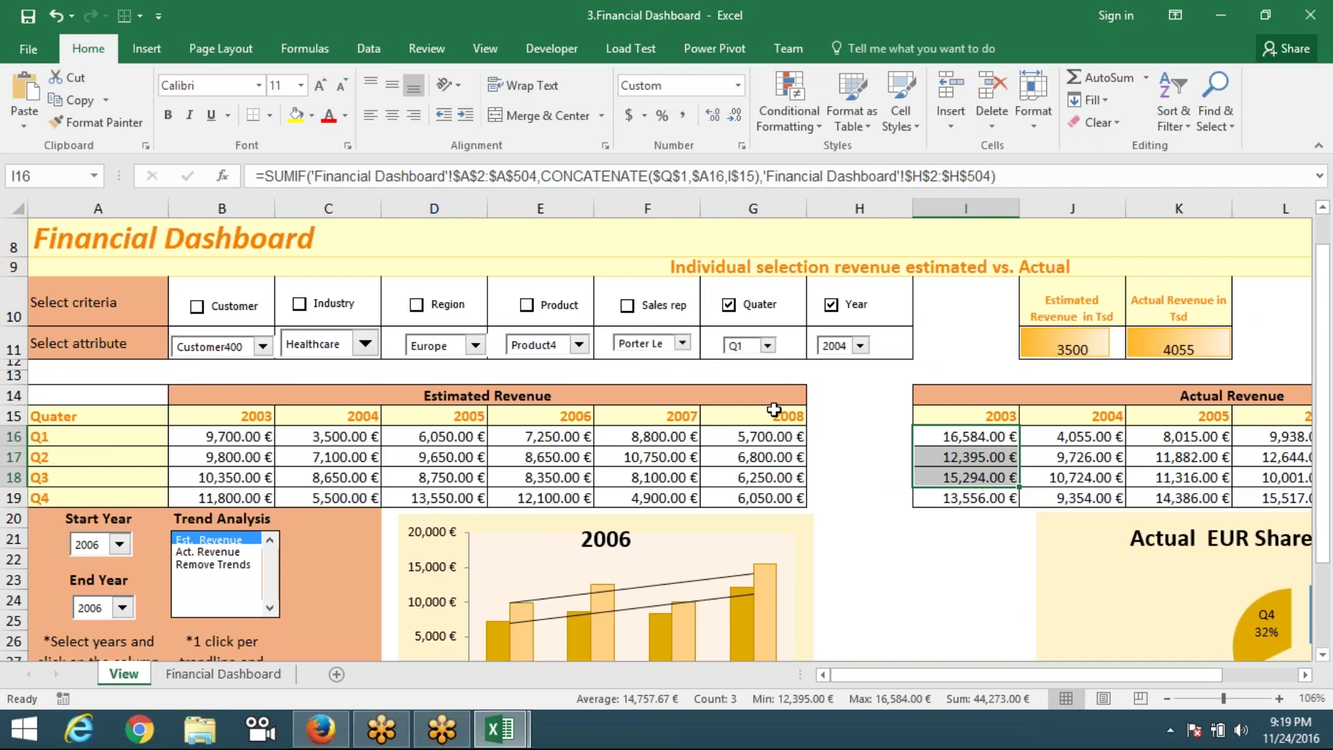
scroll(410, 467, down, 5)
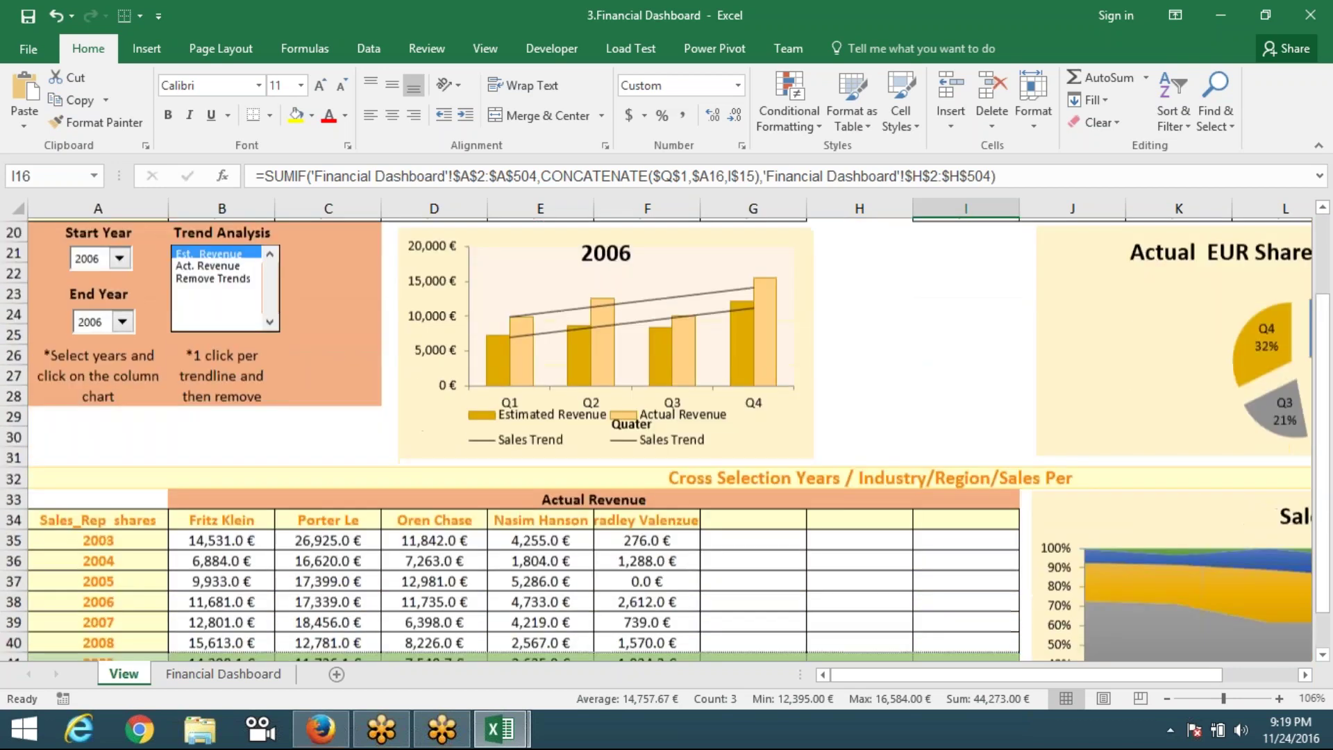
scroll(491, 485, up, 2)
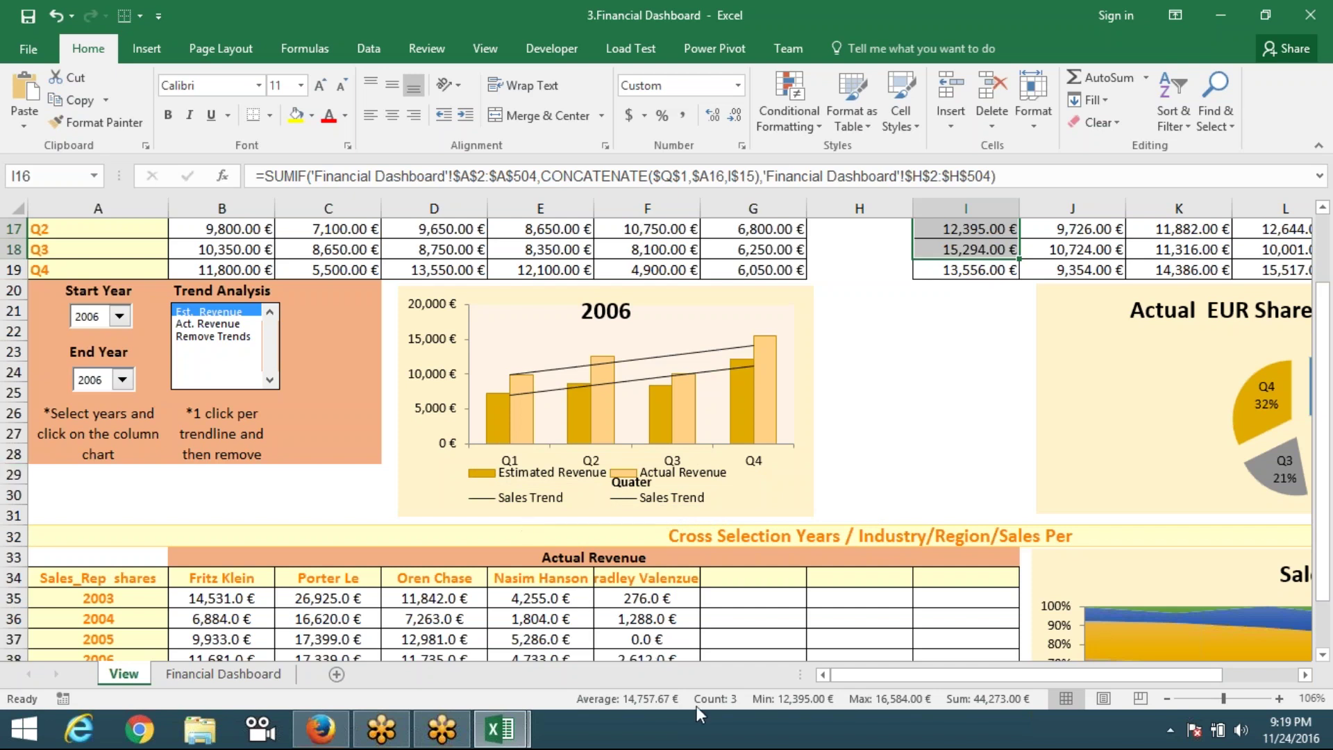
drag(864, 680, 962, 680)
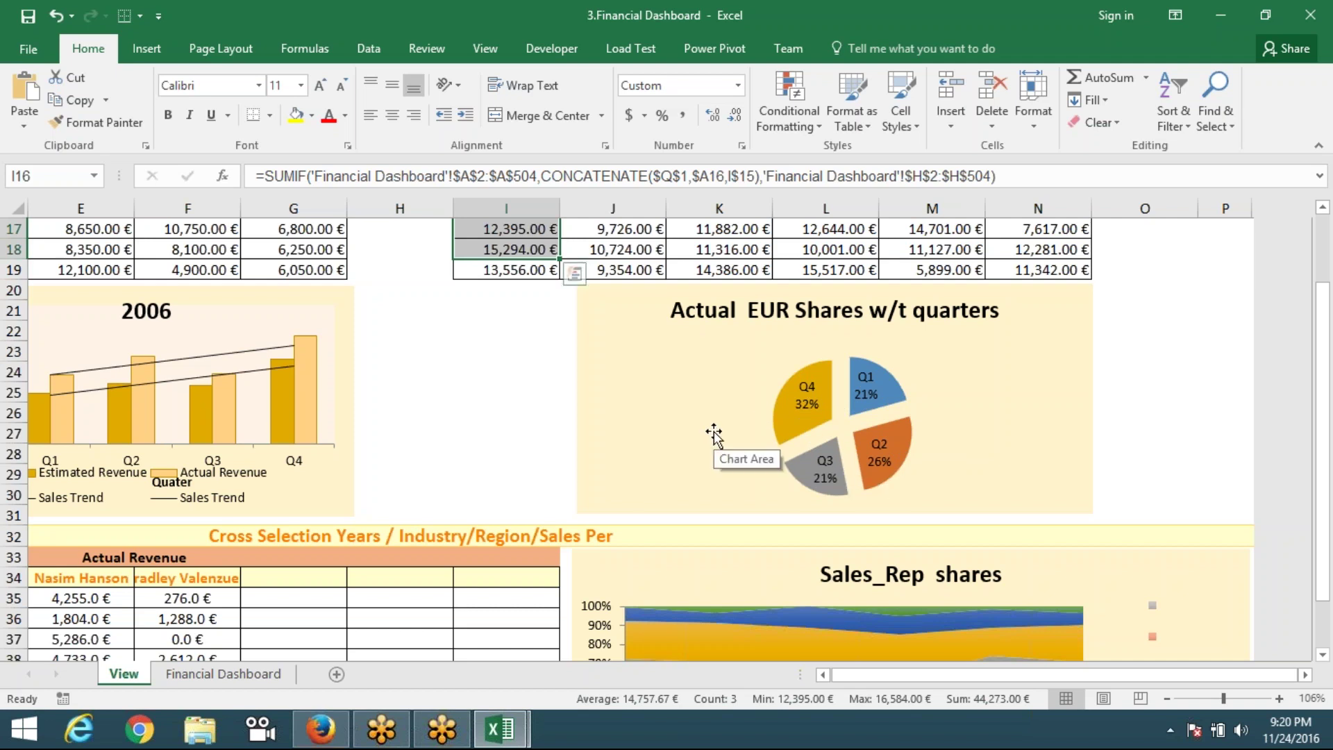
scroll(704, 439, down, 2)
Step: Examine the Actual Revenue table of sales rep shares, including its year rows, sales rep headings and forecast rows
drag(918, 675, 820, 671)
scroll(557, 596, down, 1)
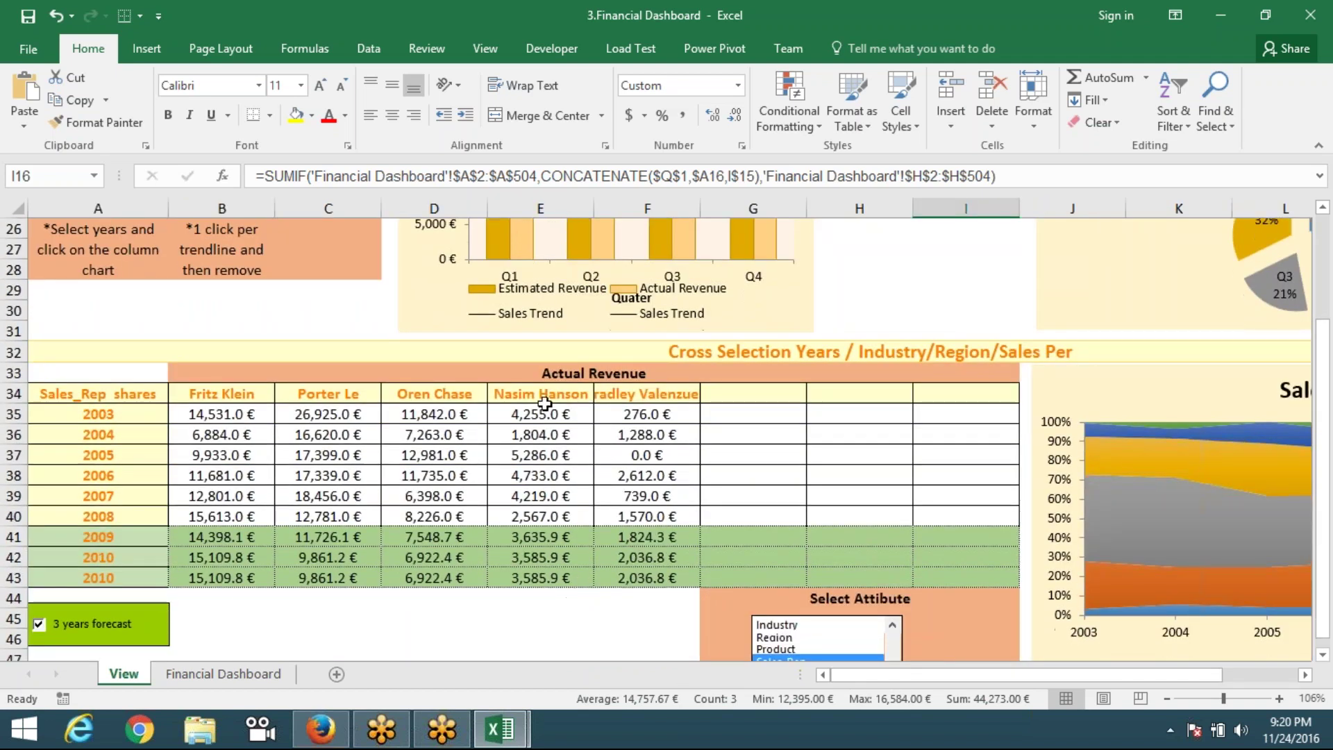
click(546, 375)
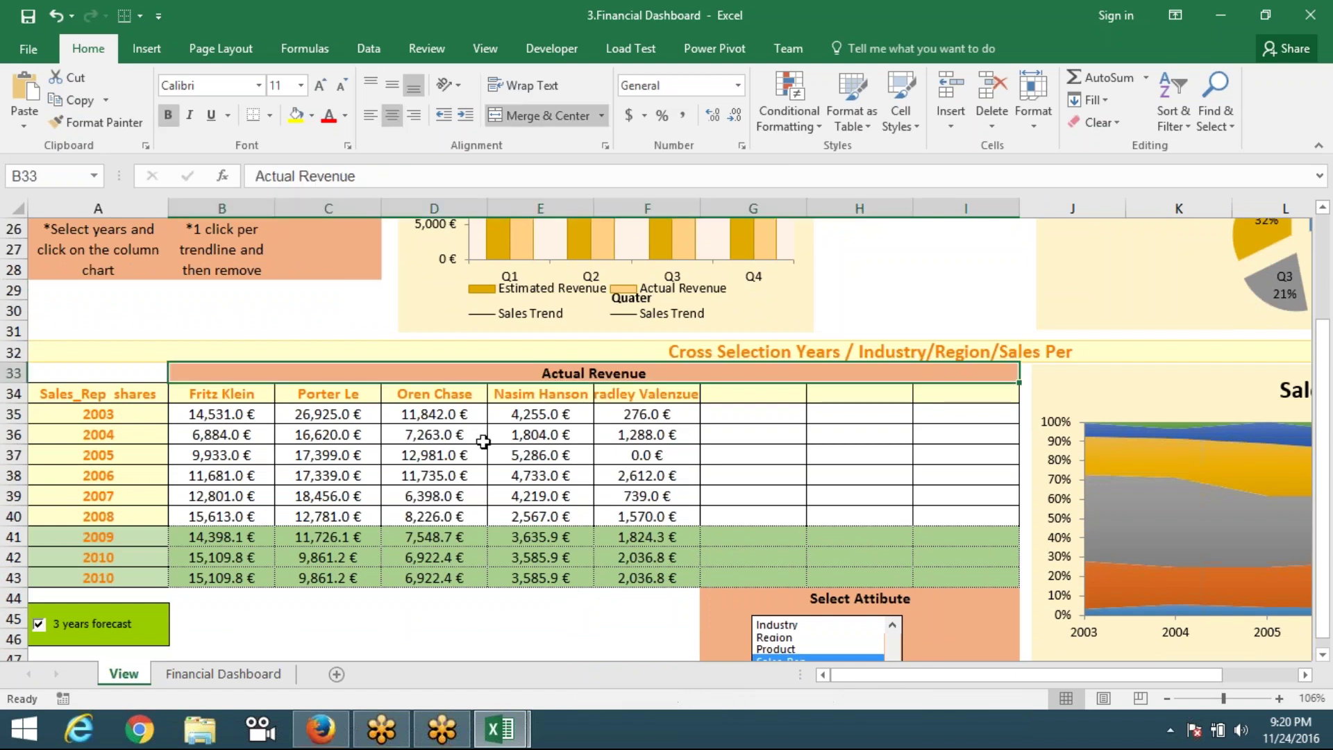
click(438, 477)
drag(129, 415, 128, 557)
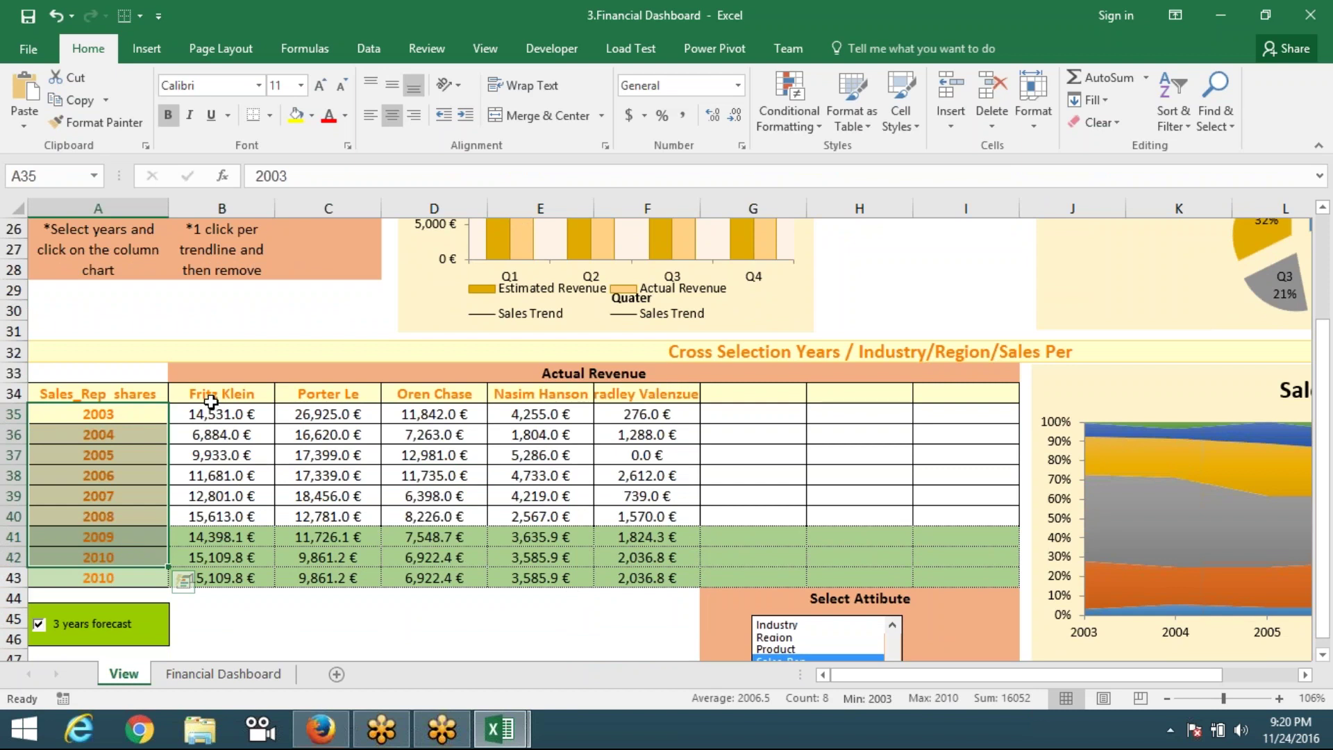
click(211, 401)
click(321, 398)
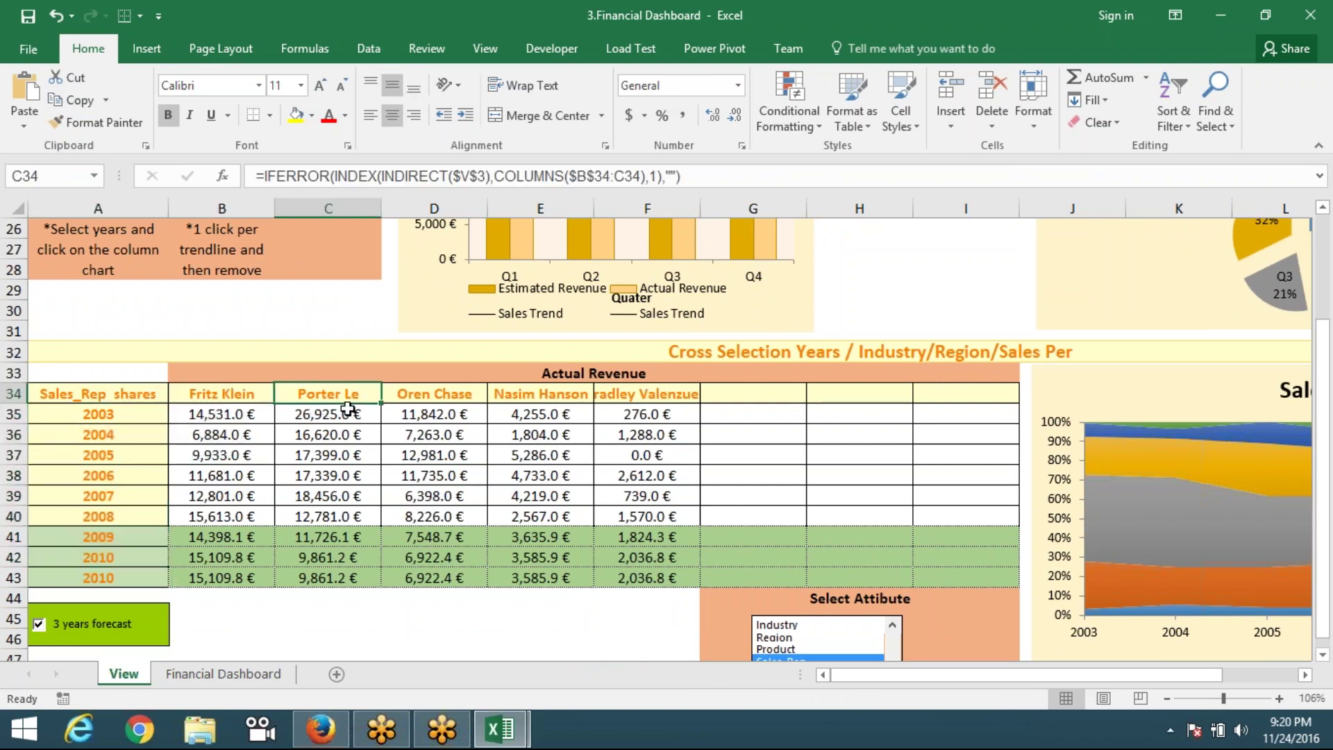
click(673, 395)
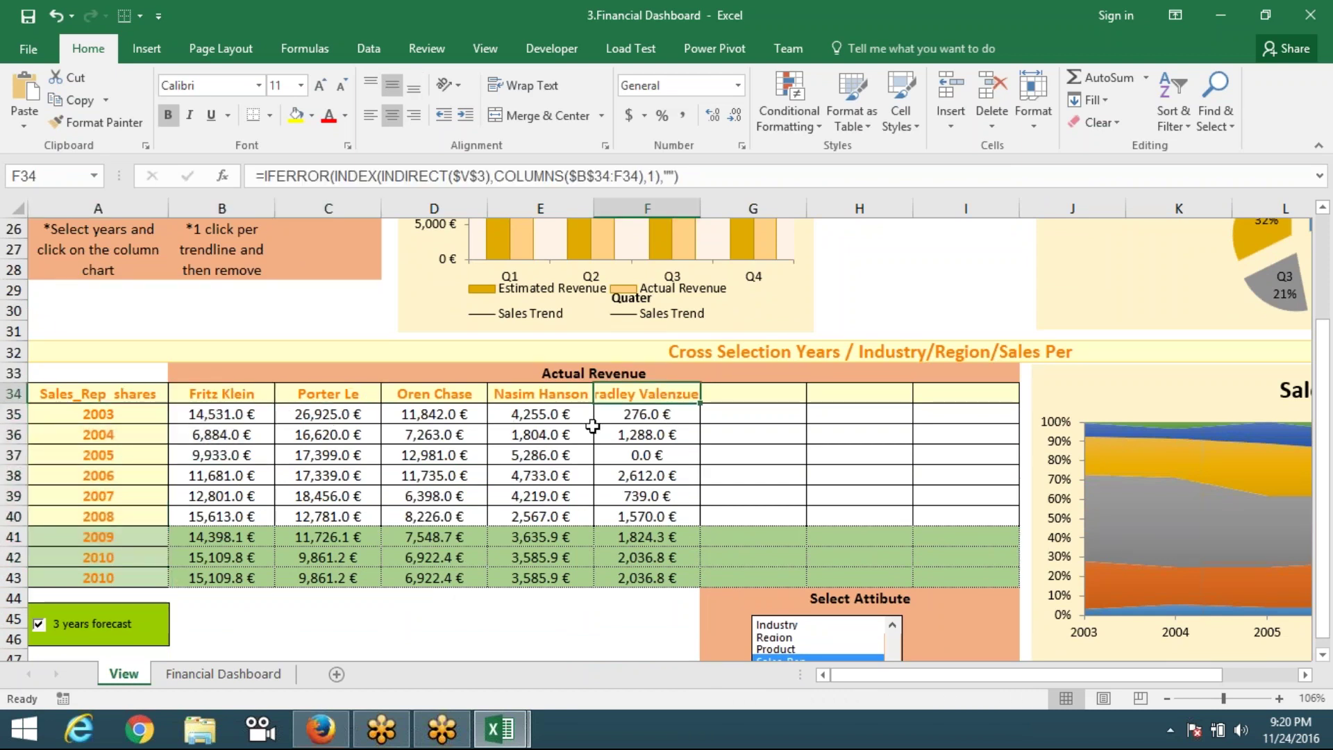
scroll(461, 464, down, 1)
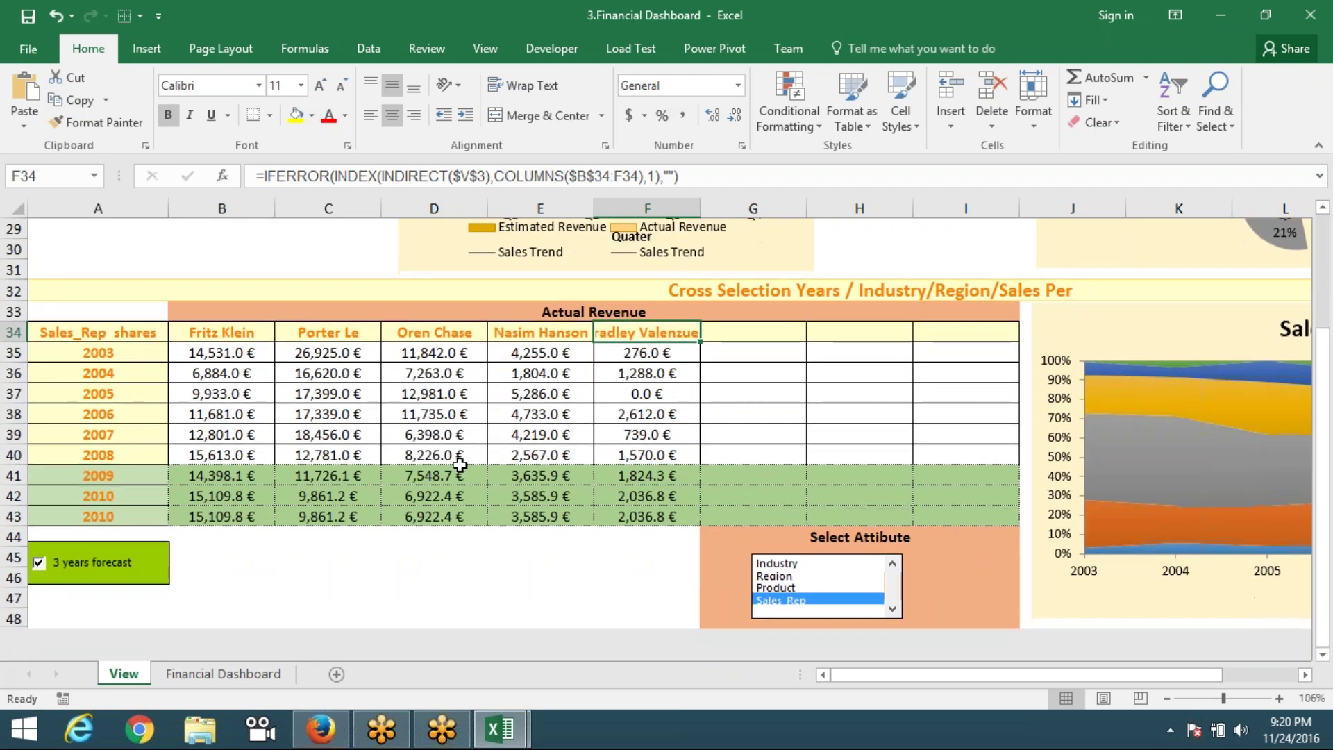
Step: View the Sales_Rep shares area chart beside the table, and return to the dashboard's selection area
drag(868, 674, 953, 690)
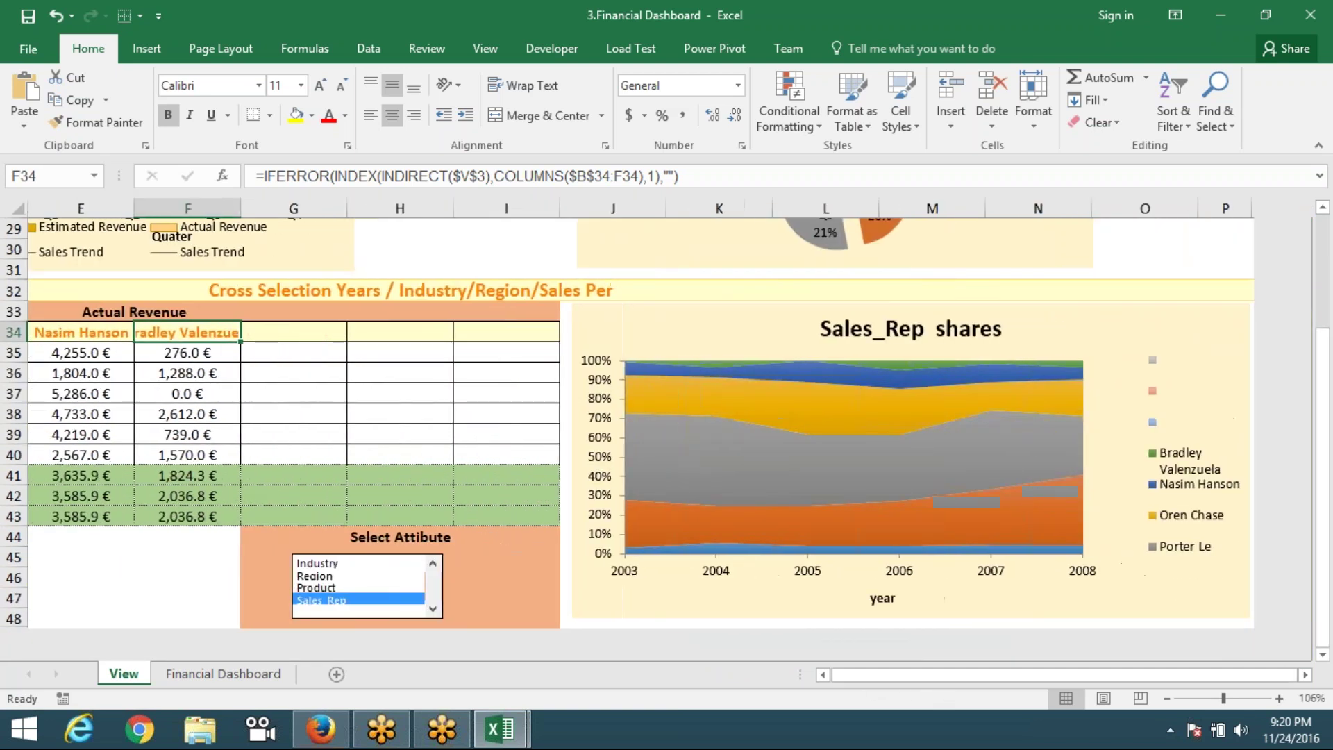
drag(868, 678, 601, 677)
scroll(459, 660, up, 7)
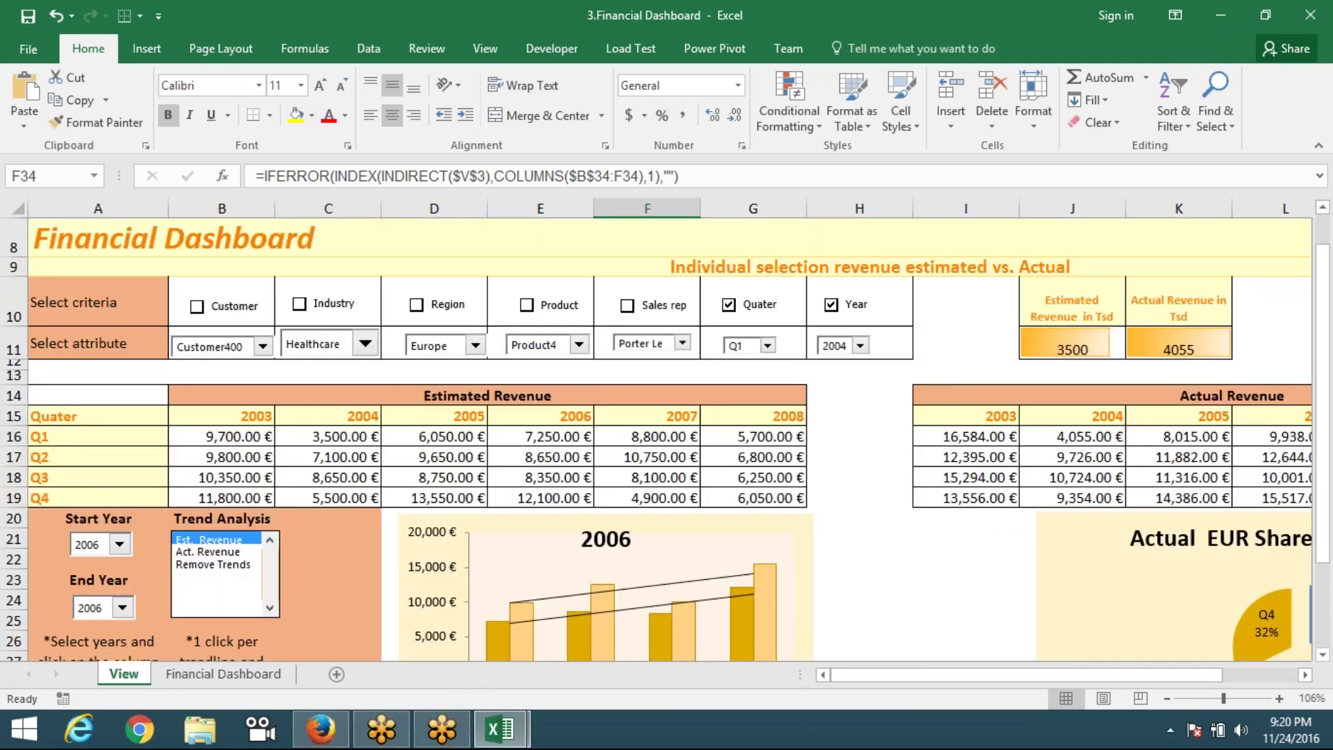
Step: Inspect the Estimated Revenue, Actual Revenue, Quarter, Year, Sales_Rep and IDS columns of the source data on the Financial Dashboard sheet
click(223, 673)
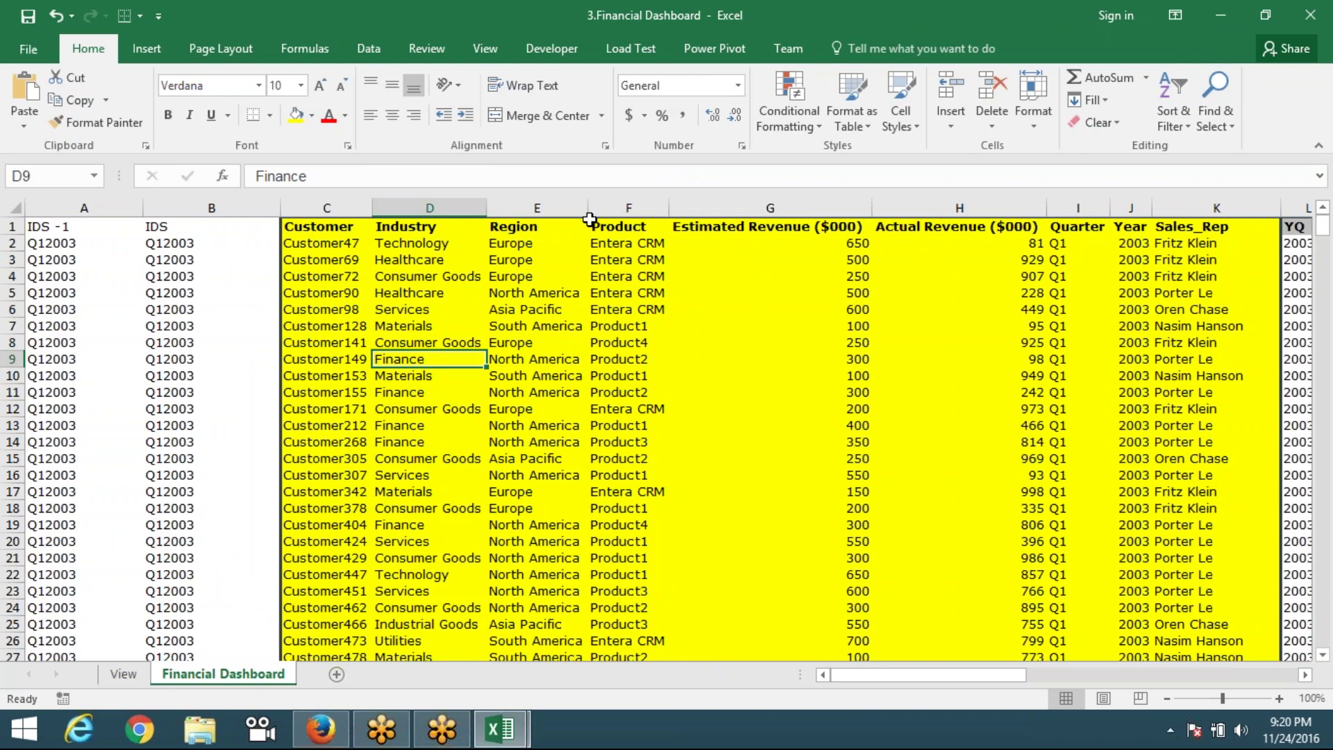
click(773, 207)
click(952, 207)
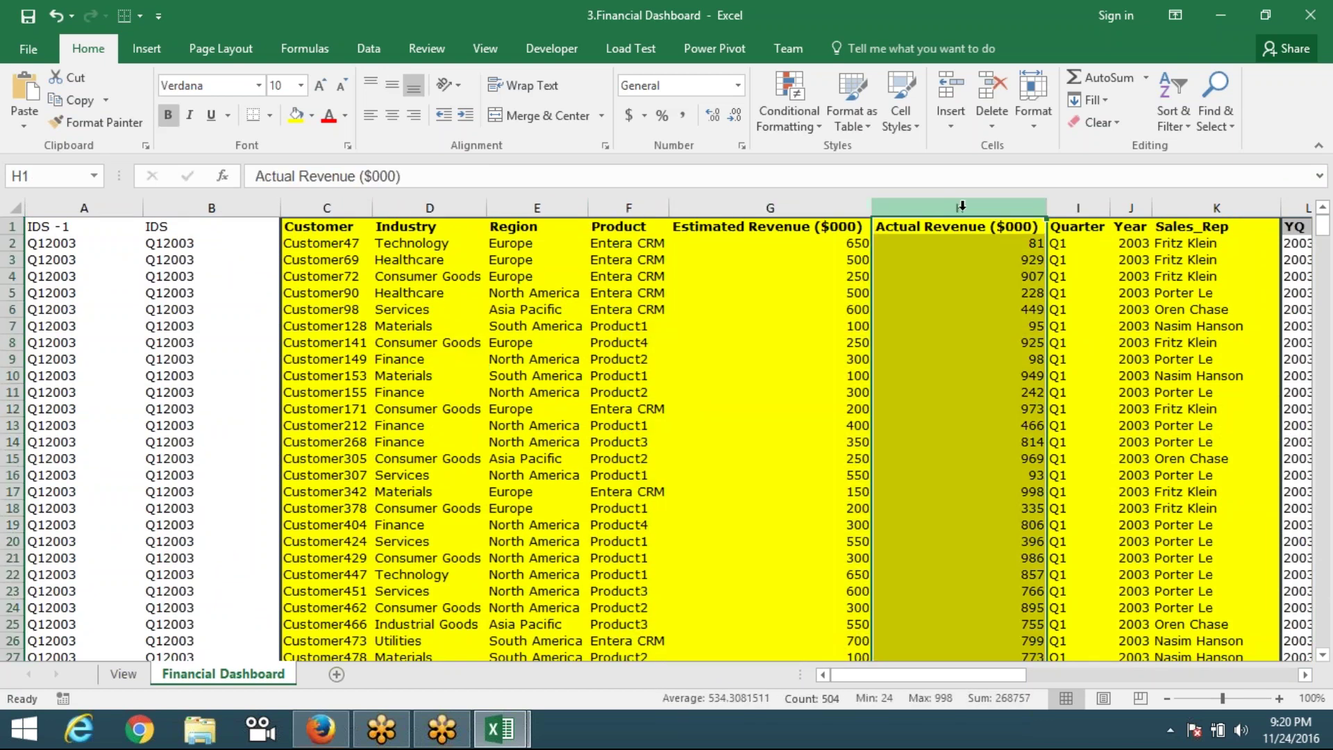
click(1078, 207)
click(1131, 207)
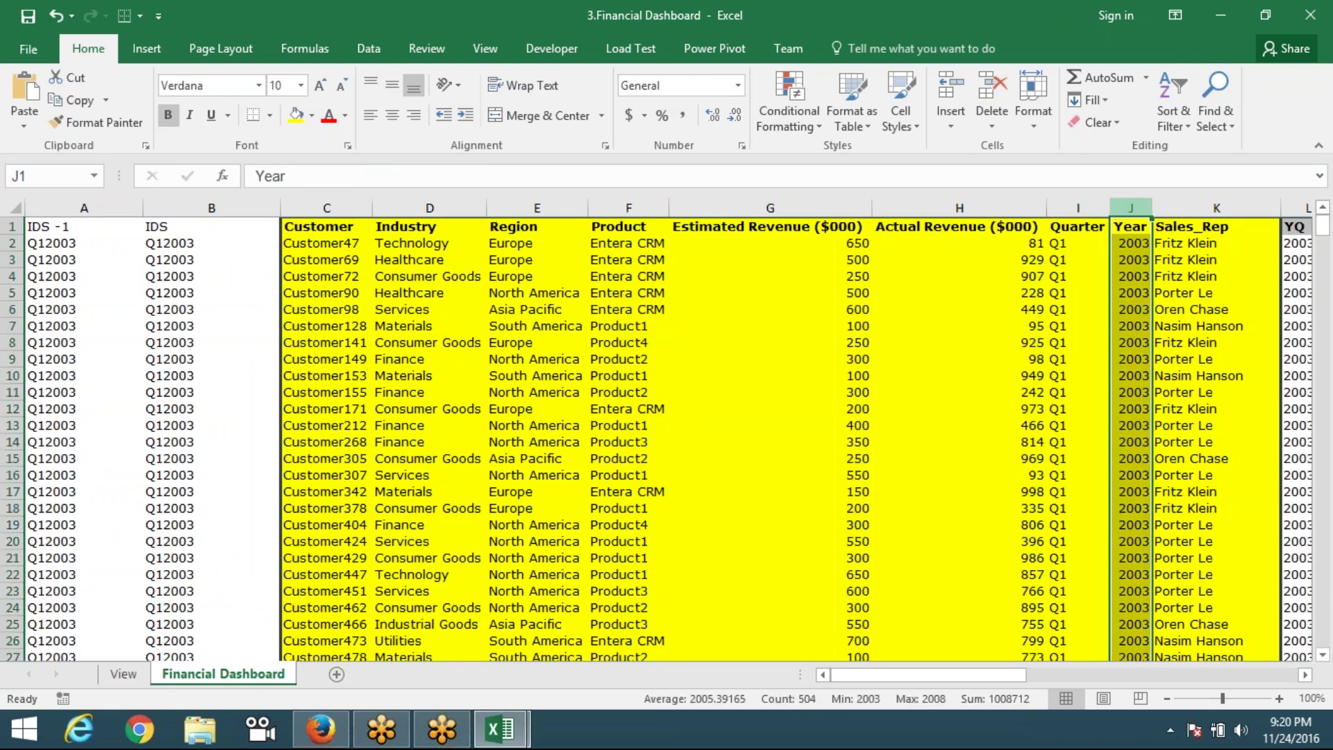
click(1208, 208)
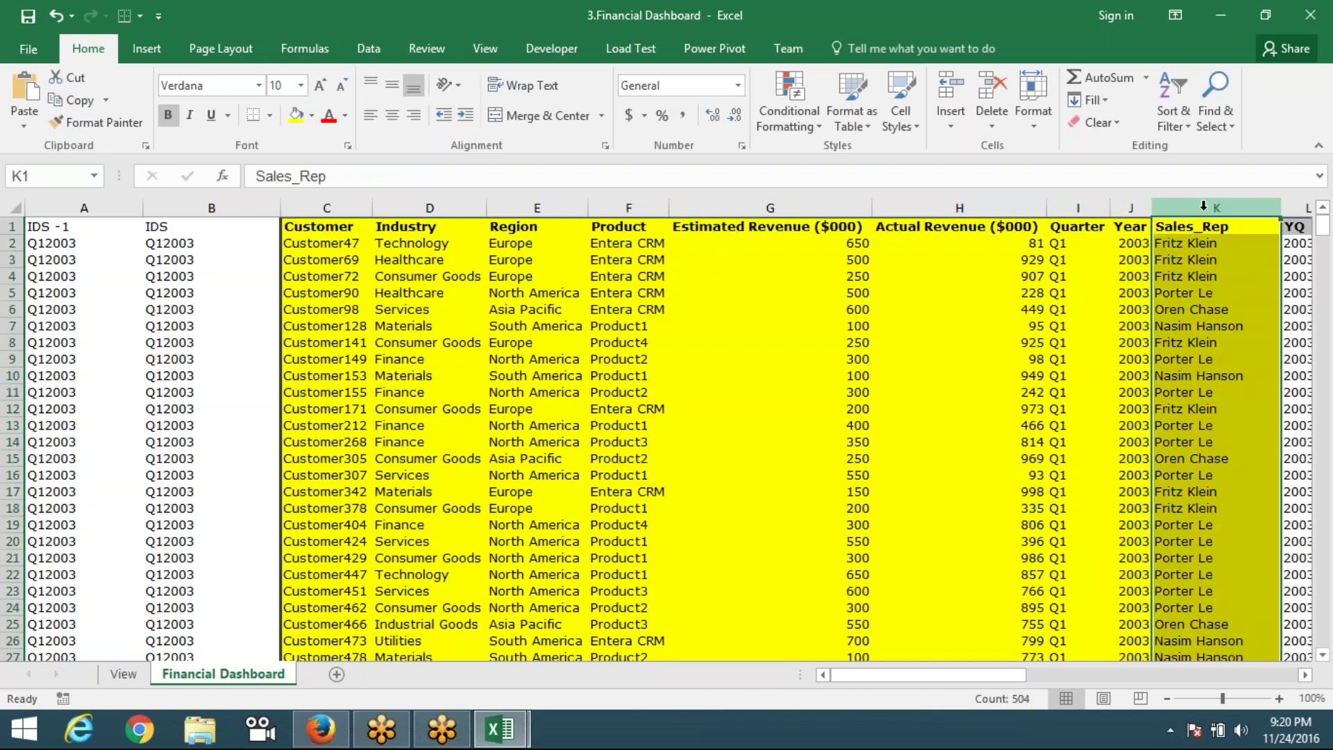
drag(1204, 206, 378, 293)
drag(83, 211, 211, 212)
mouse_move(903, 673)
mouse_down()
mouse_move(1046, 674)
mouse_move(893, 677)
mouse_up()
click(250, 408)
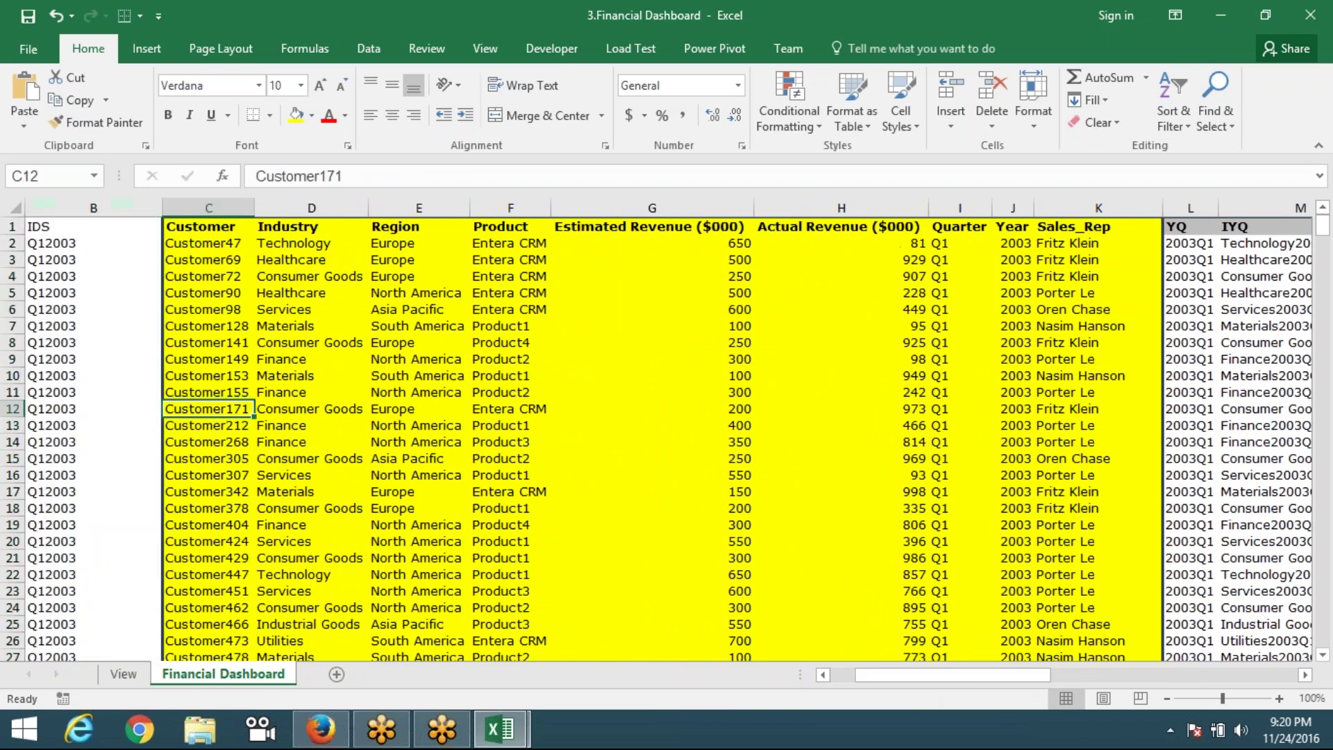
Step: Compare the Estimated Revenue and Actual Revenue headings on the View sheet with their source columns G and H on the Financial Dashboard sheet
click(123, 673)
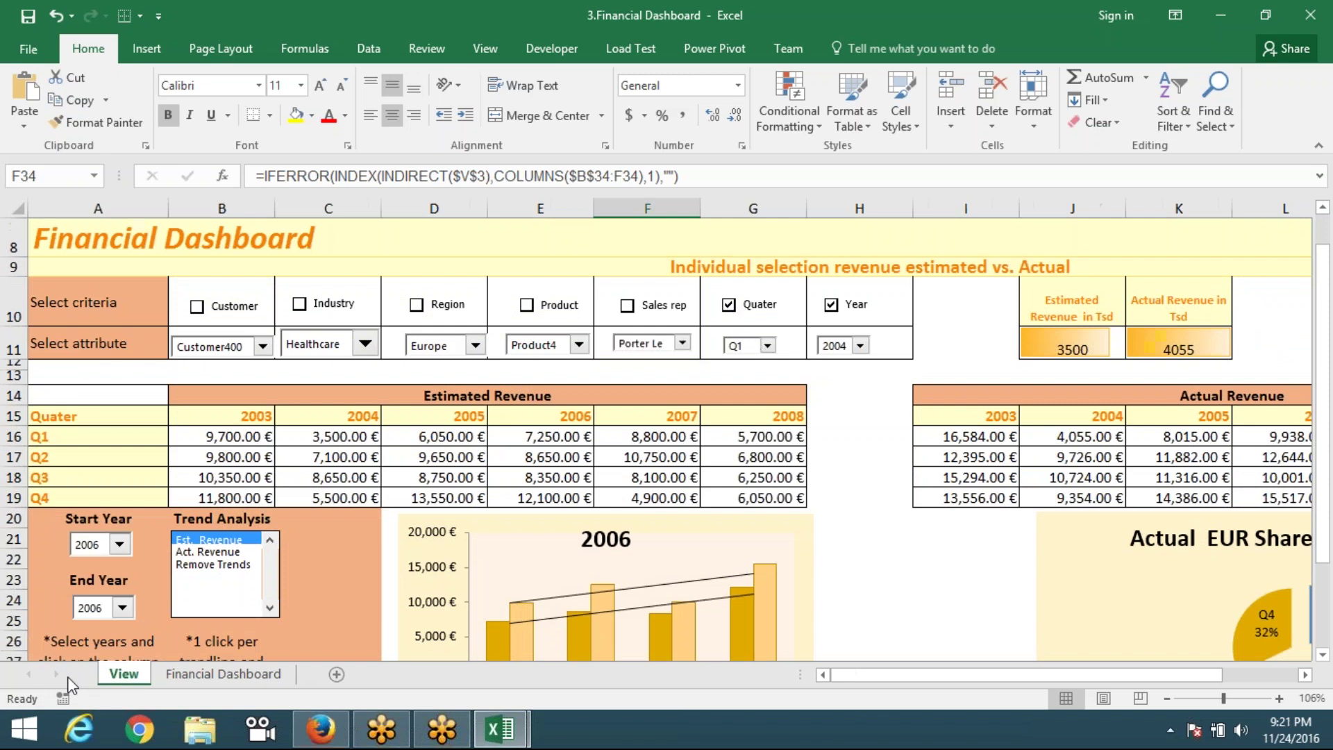
click(42, 443)
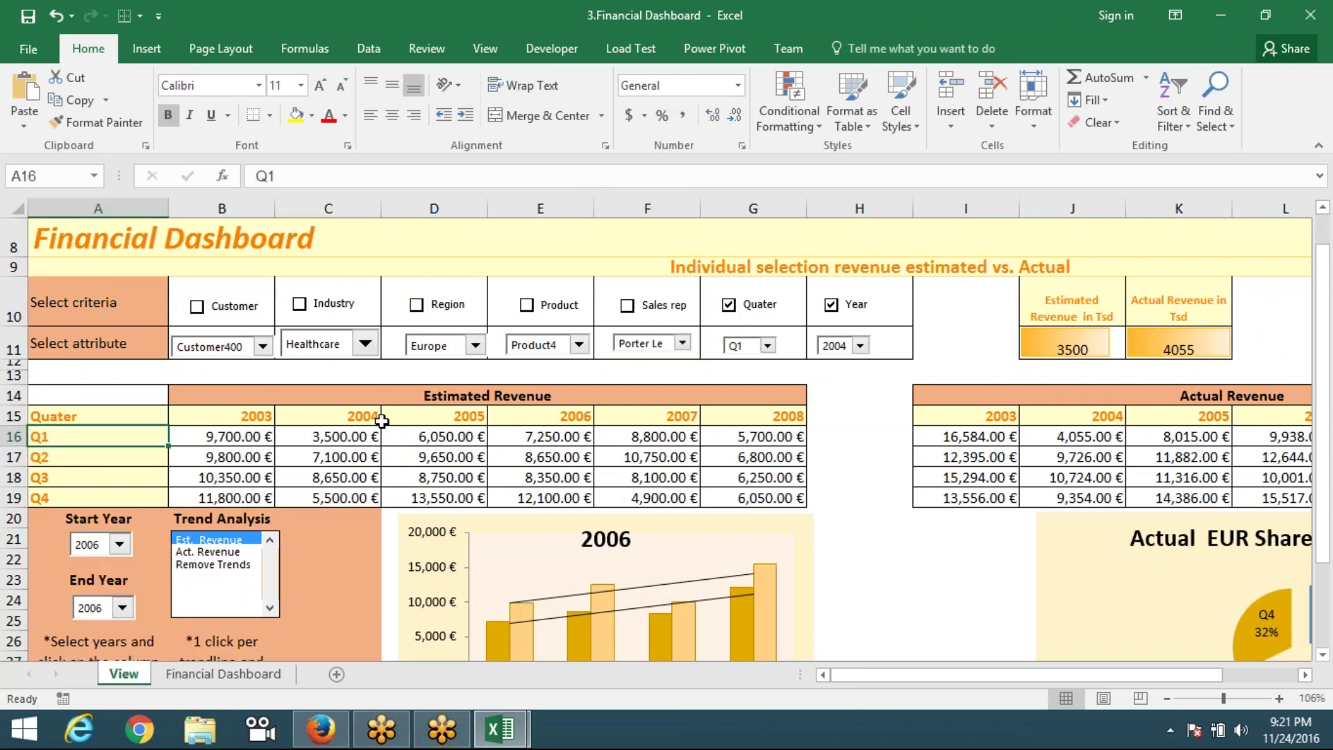
click(383, 402)
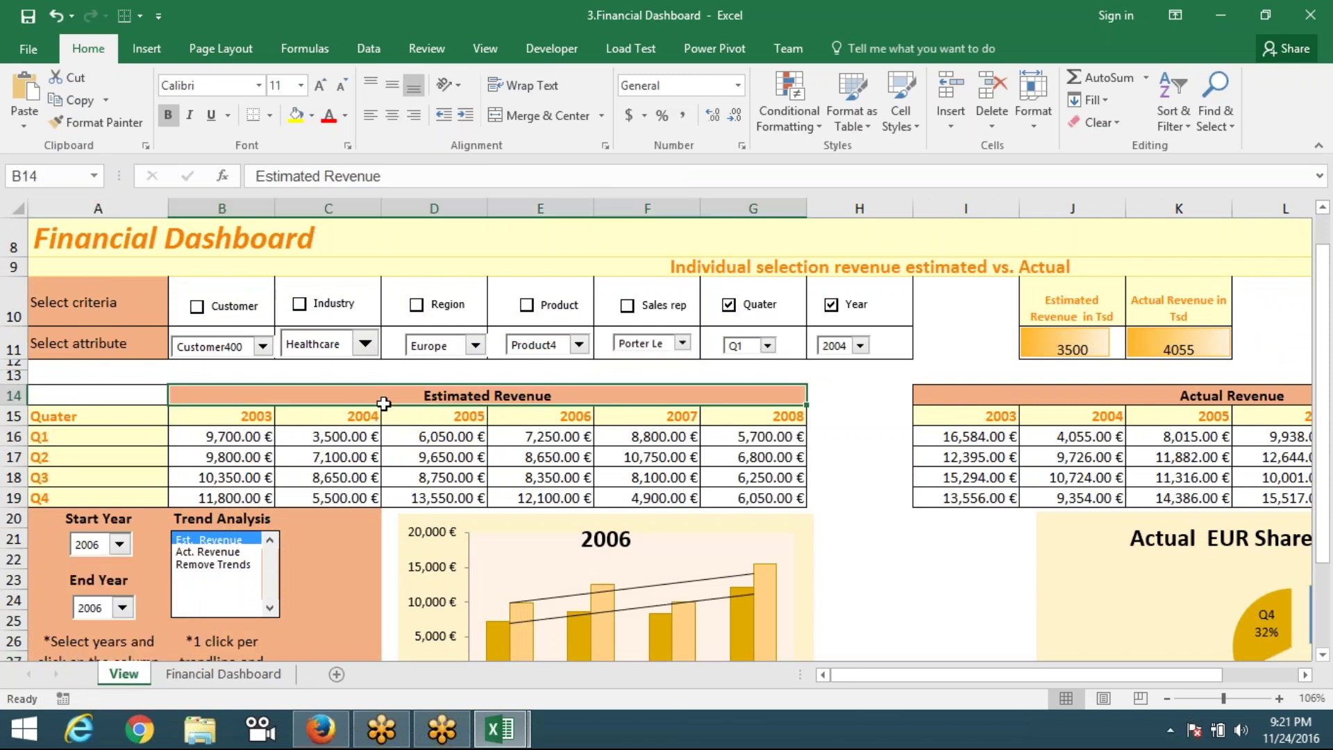
click(1224, 397)
click(271, 675)
click(768, 446)
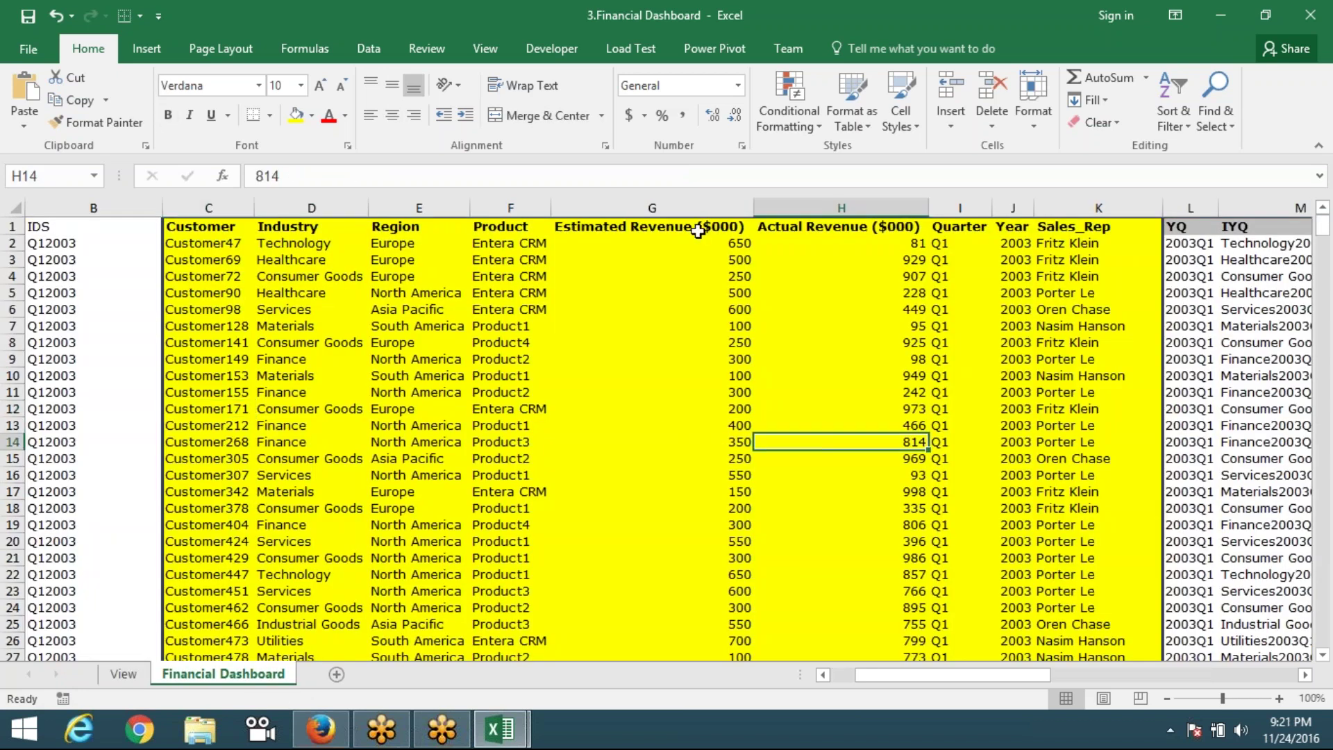
click(691, 208)
click(852, 209)
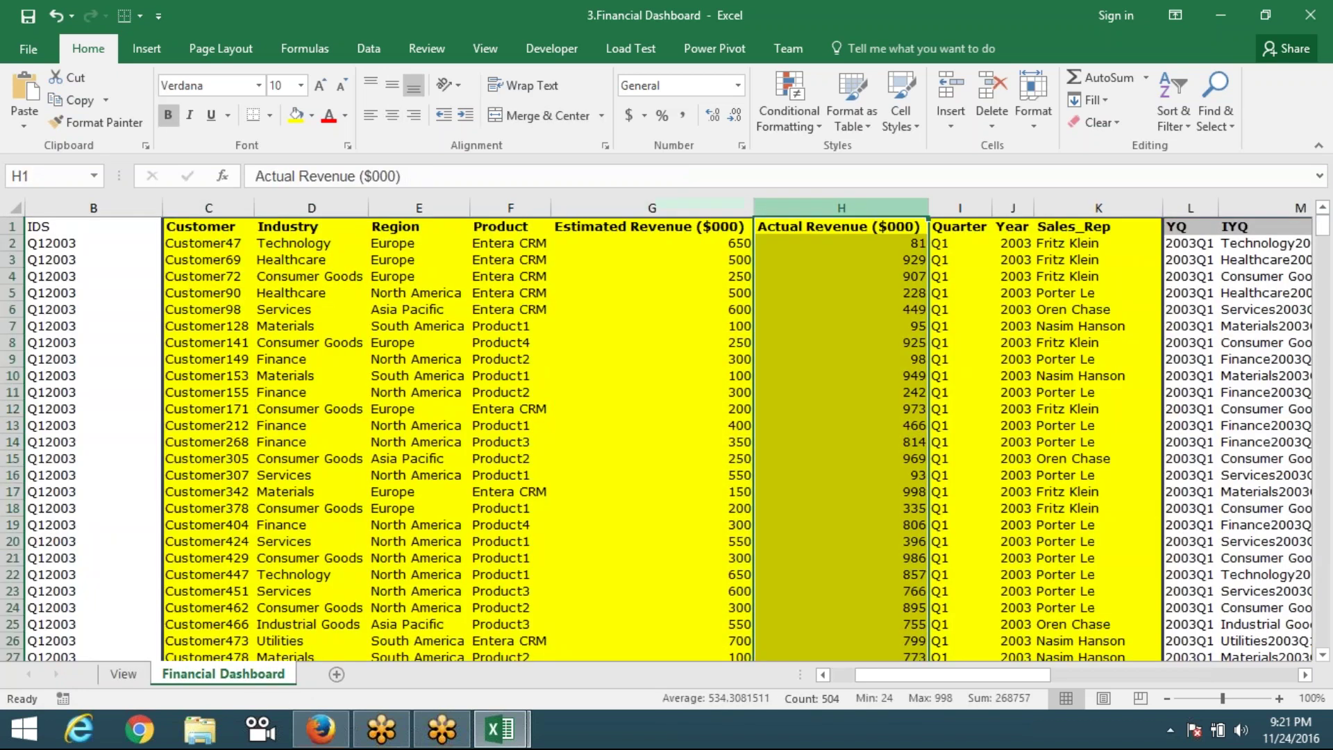
Step: Inspect the View sheet's Q1 formulas for 2004 actual revenue and 2008 estimated revenue, and view the column chart below
click(125, 674)
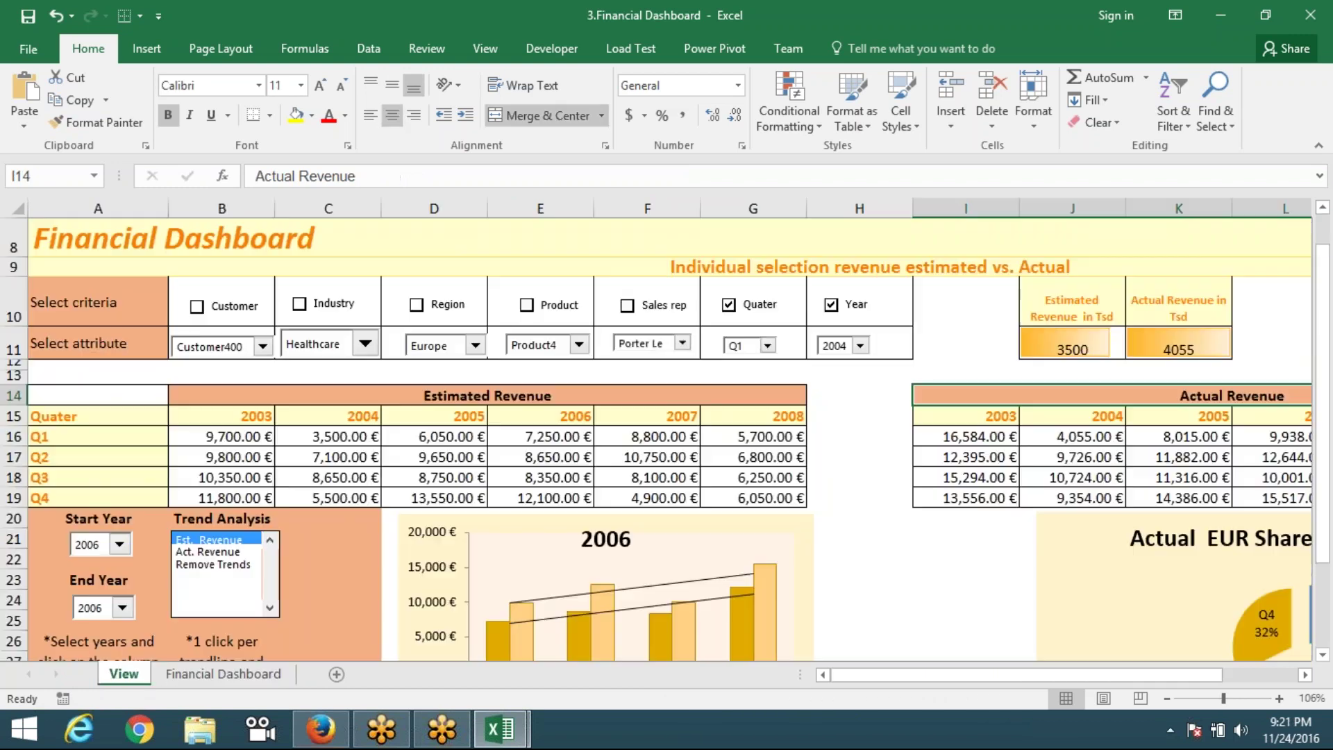
drag(103, 431, 113, 476)
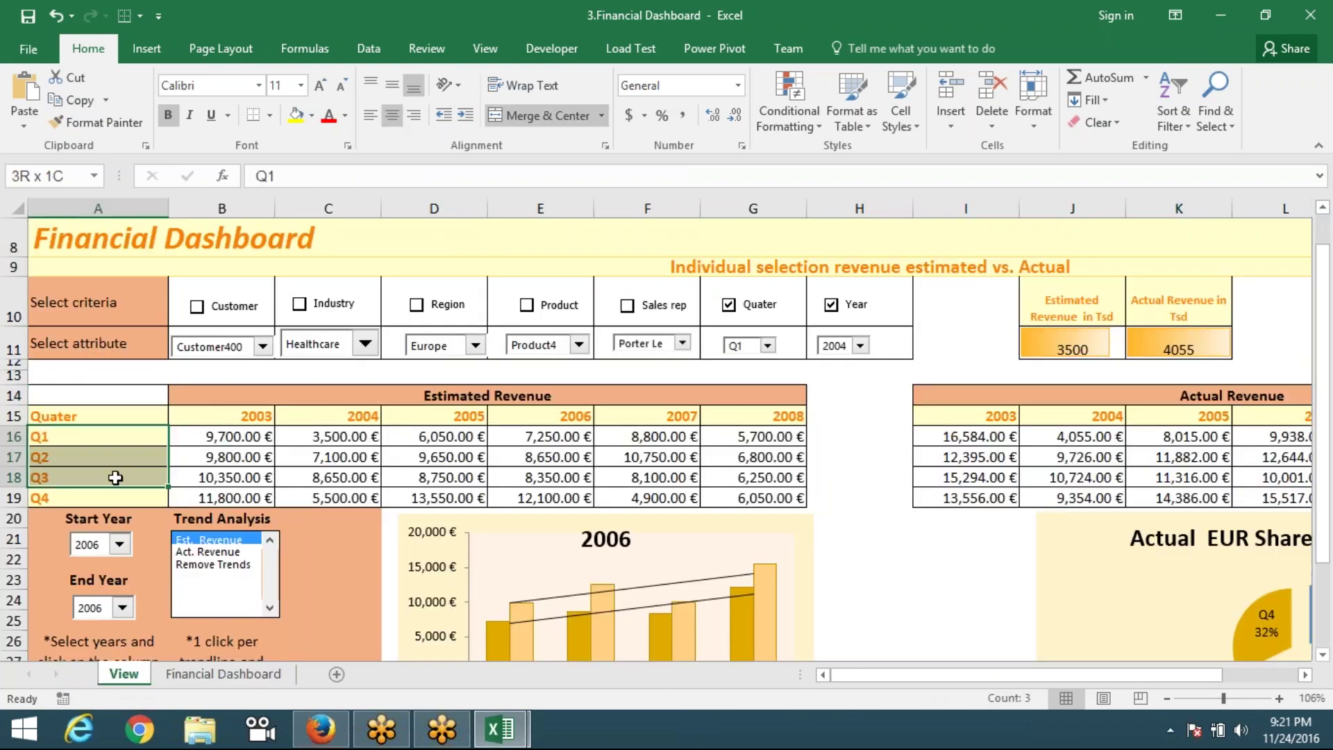
drag(238, 417, 326, 418)
click(1045, 438)
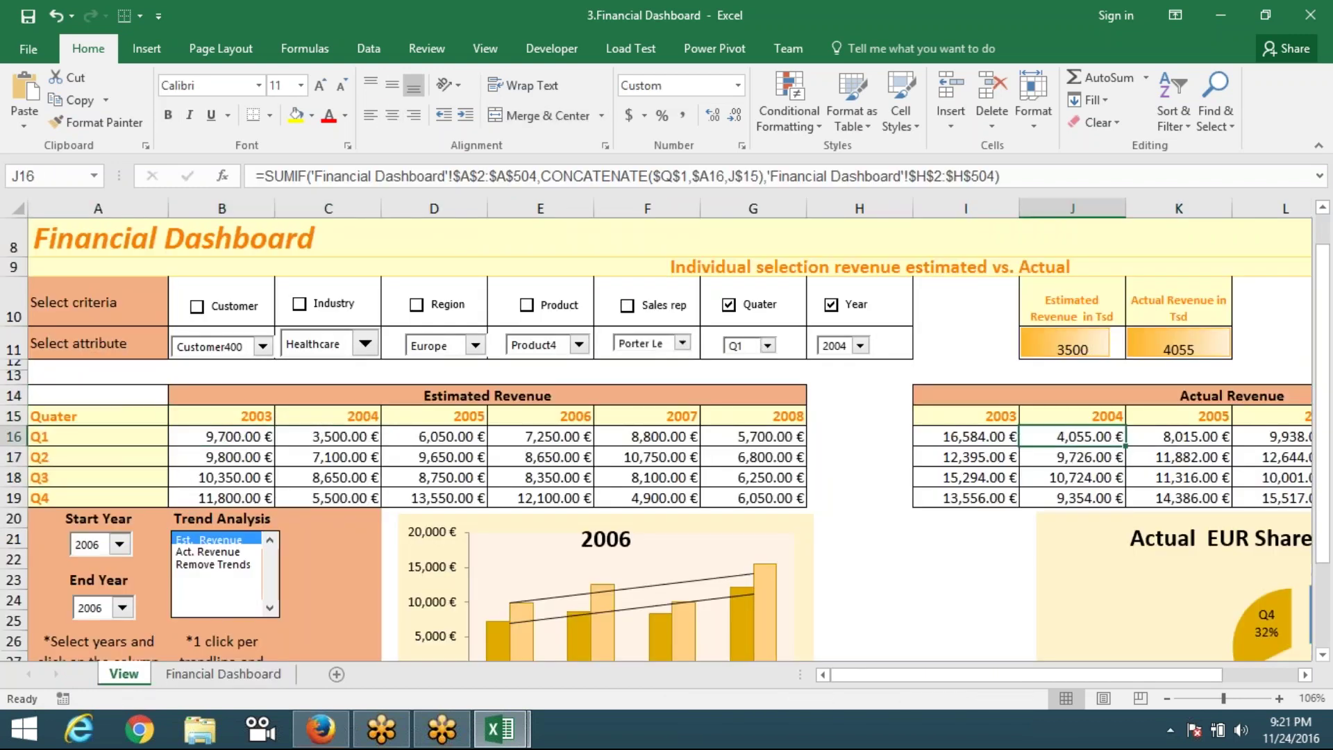
click(784, 439)
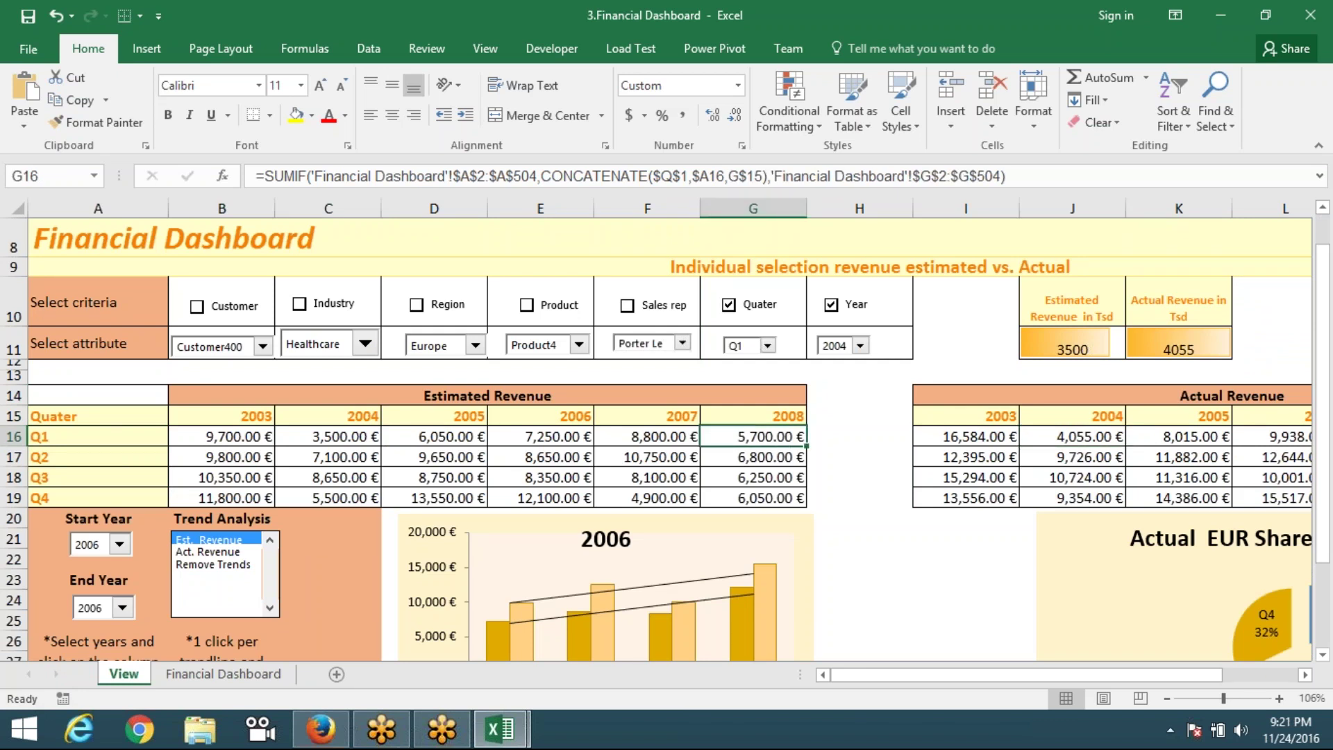
scroll(748, 505, down, 3)
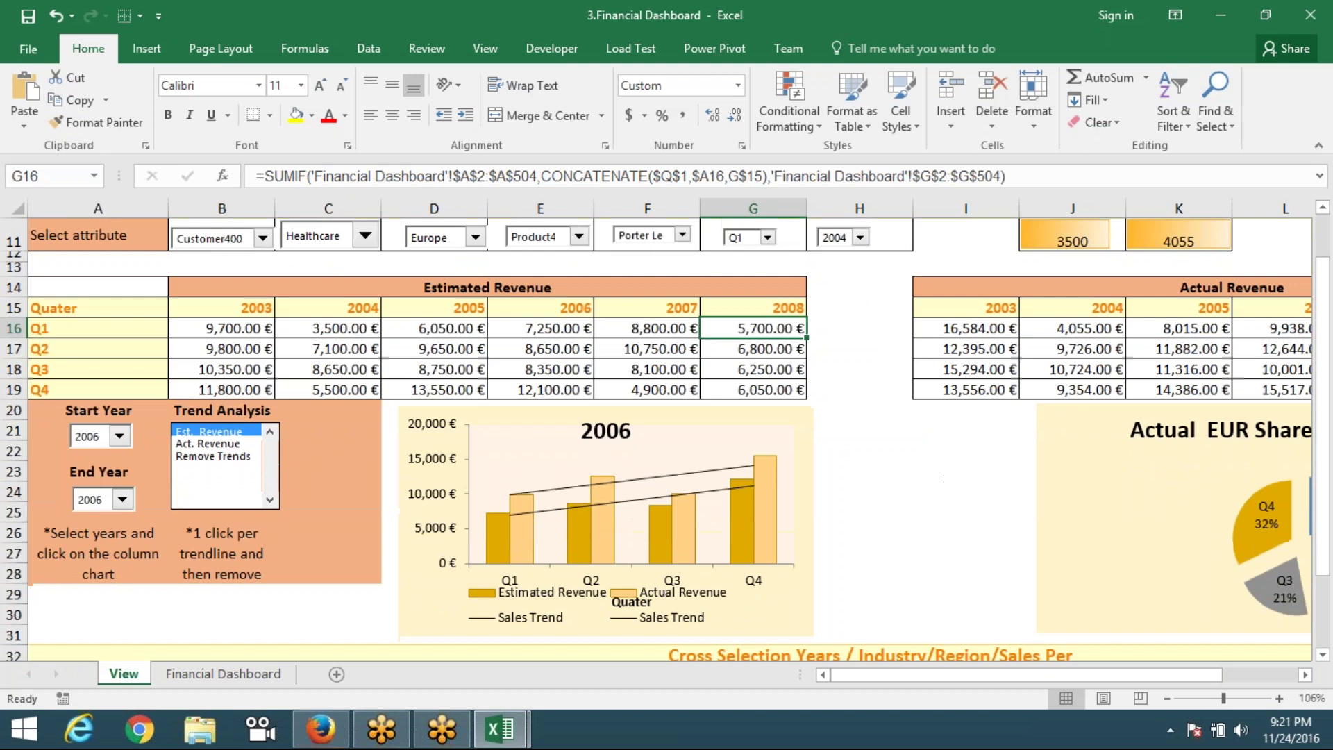
scroll(749, 505, down, 1)
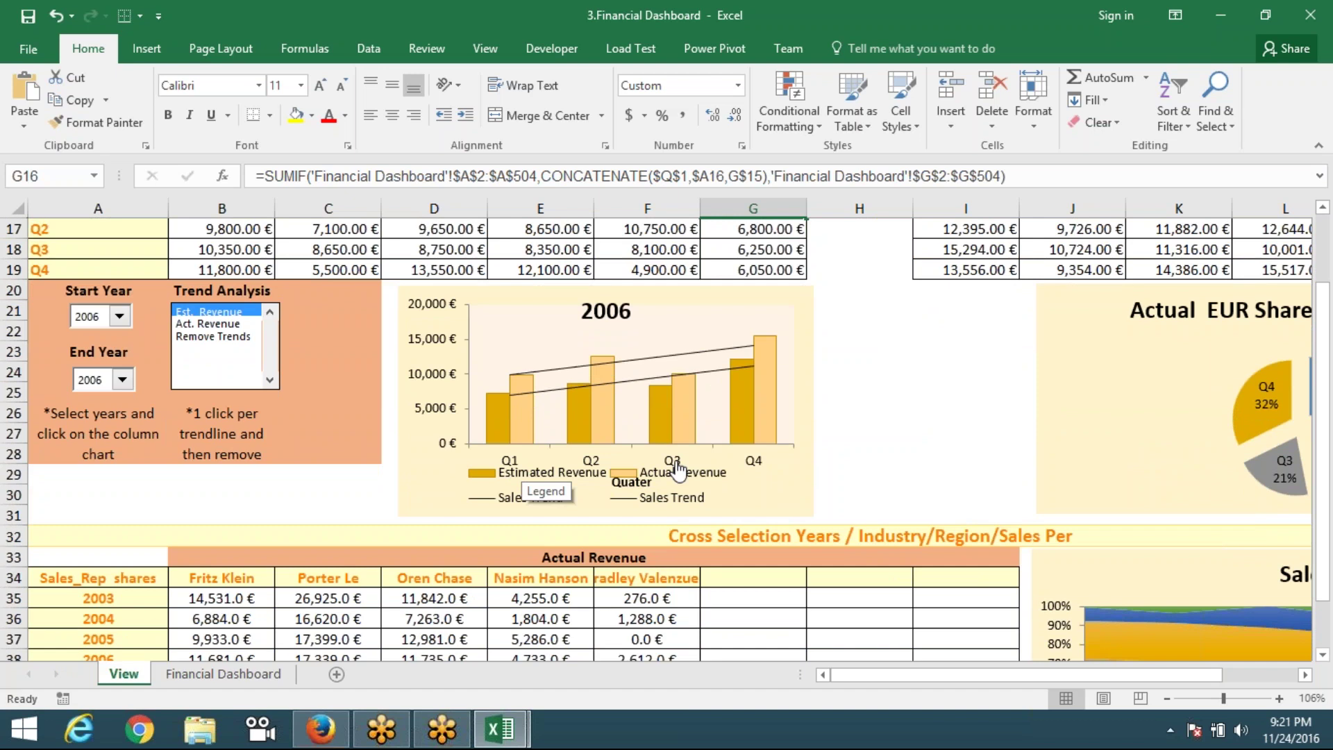
Step: View the Actual EUR Shares w/t quarters pie chart beside the column chart
drag(888, 676, 971, 674)
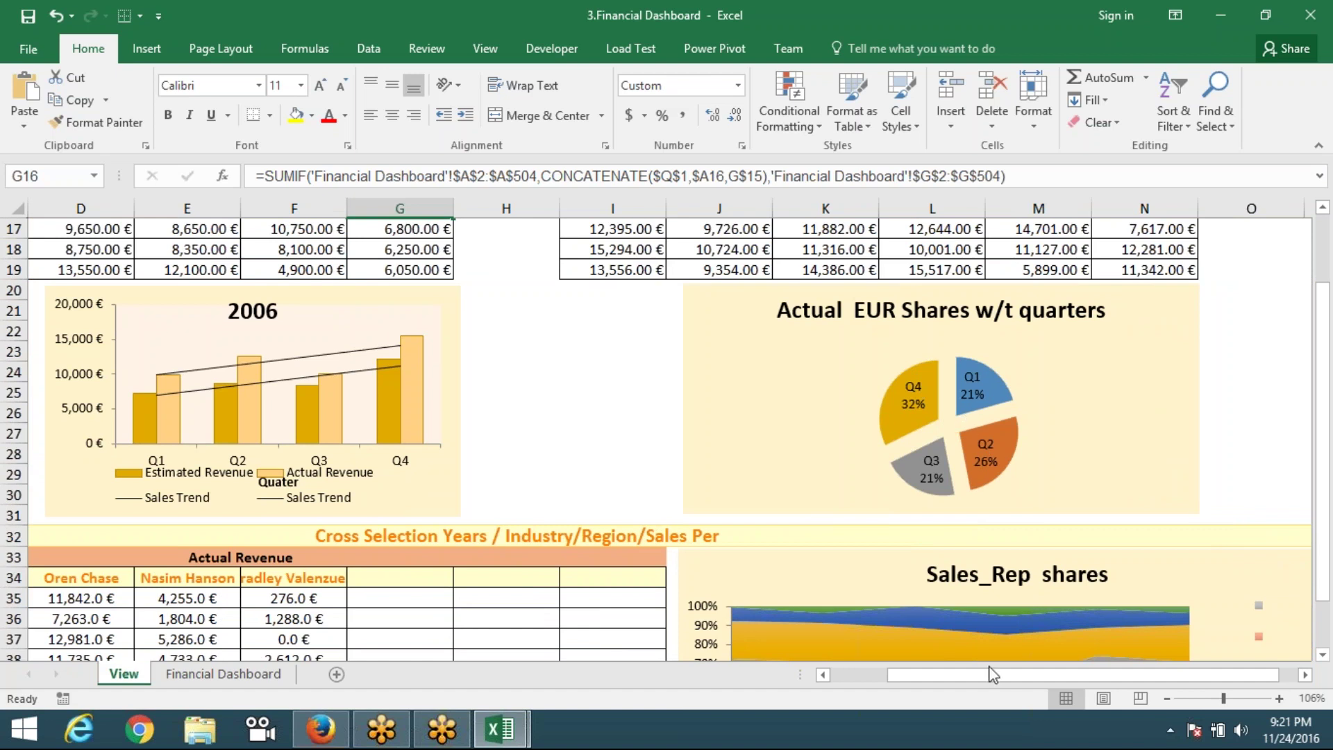
drag(993, 674, 875, 676)
scroll(735, 537, down, 1)
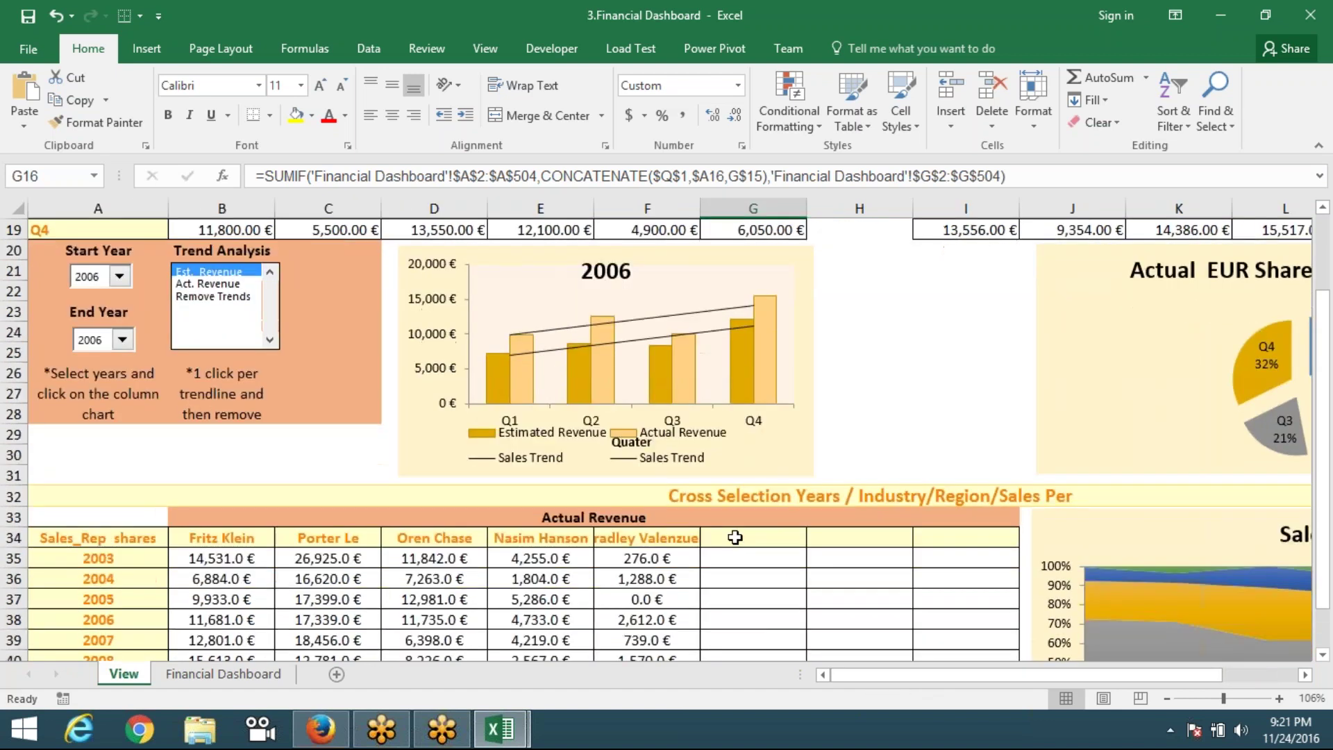
Step: Inspect the years, sales rep headings and revenue cells B35:F43 of the Sales_Rep shares table
scroll(735, 538, down, 3)
drag(89, 394, 95, 554)
click(95, 556)
drag(197, 394, 615, 394)
click(226, 420)
drag(226, 420, 617, 569)
Step: View the full Sales_Rep shares area chart and the Select Attibute list beside the table
drag(865, 676, 941, 675)
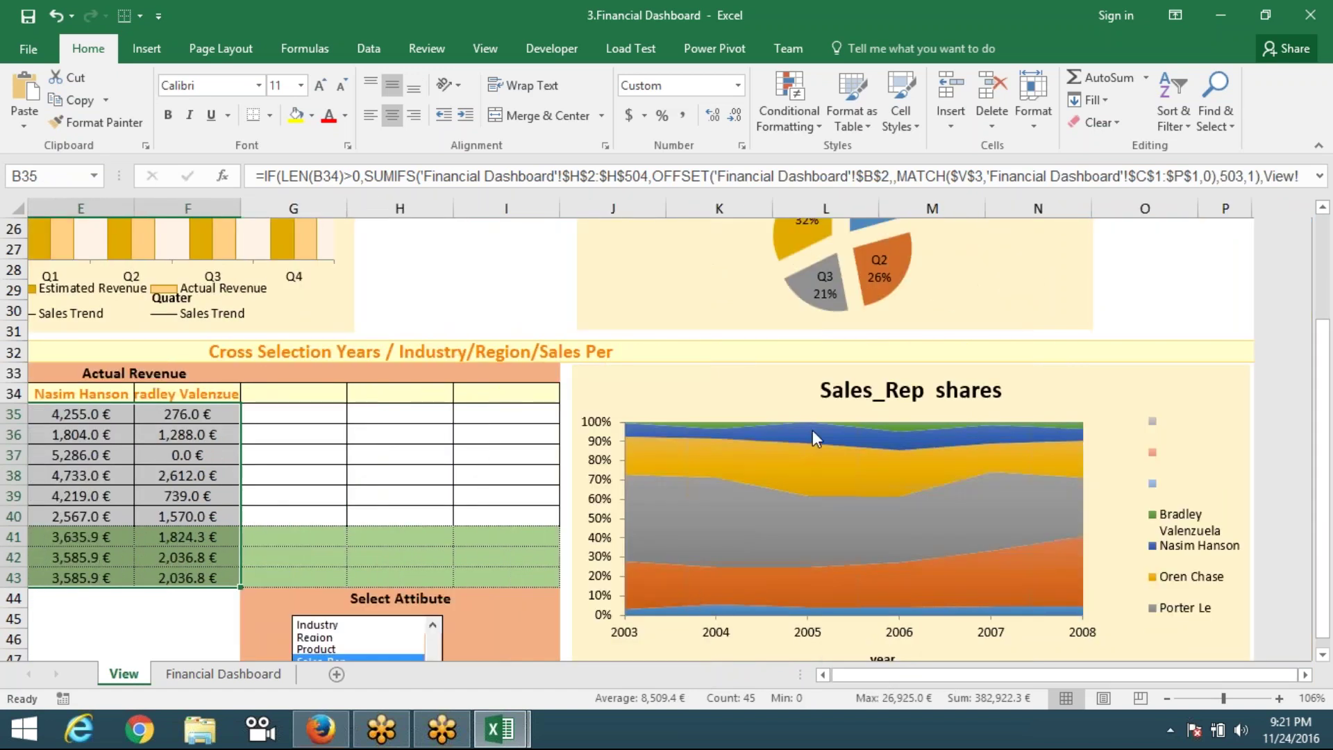
scroll(813, 430, down, 1)
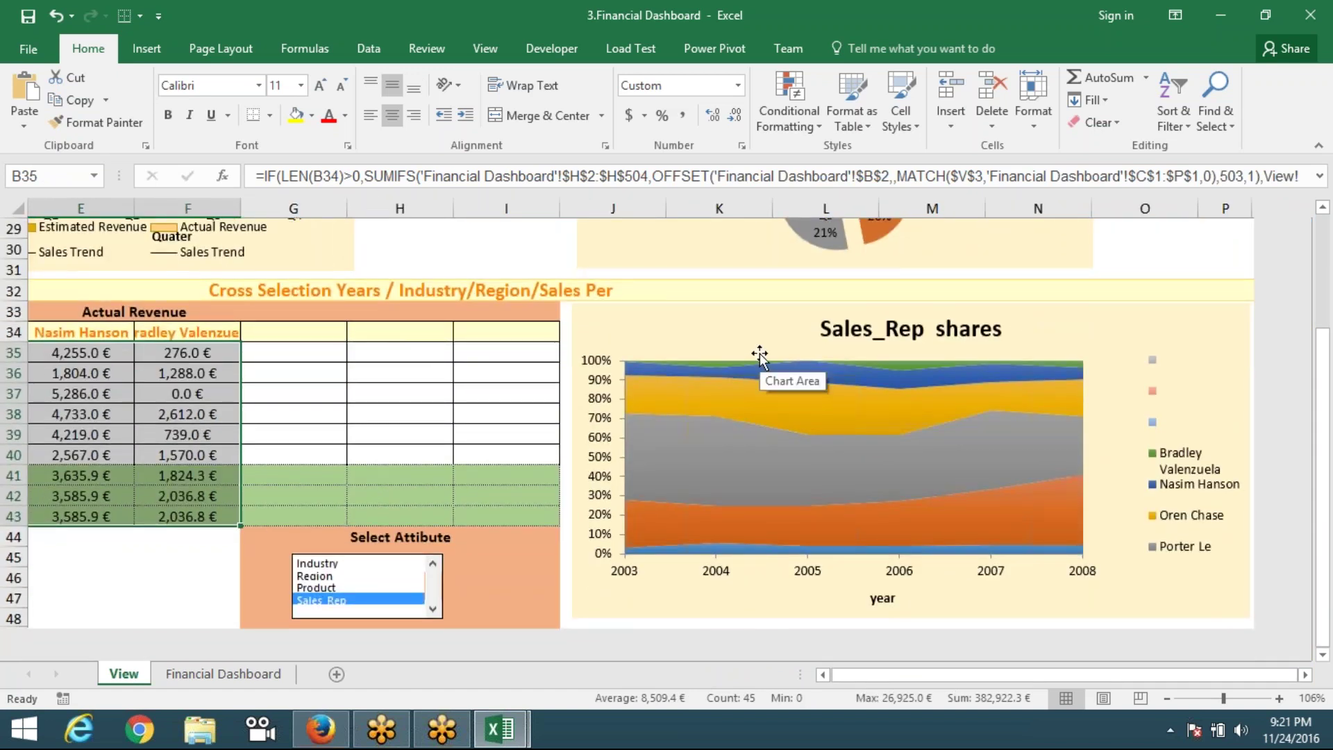
scroll(799, 524, down, 2)
mouse_move(1005, 675)
mouse_down()
mouse_move(965, 678)
mouse_move(990, 663)
mouse_up()
scroll(782, 527, down, 1)
scroll(782, 527, up, 1)
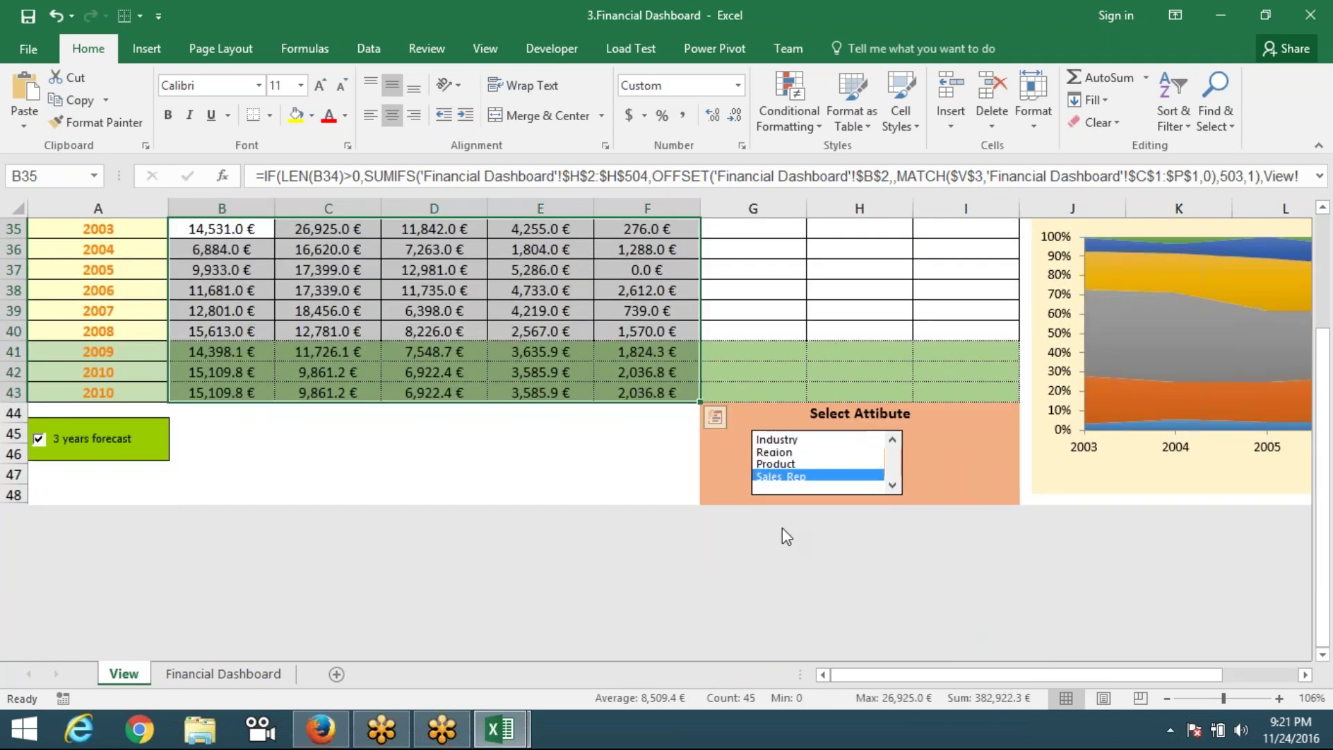
Step: Review the Estimated Revenue and Actual Revenue quarterly tables together with the charts below them
scroll(782, 527, up, 9)
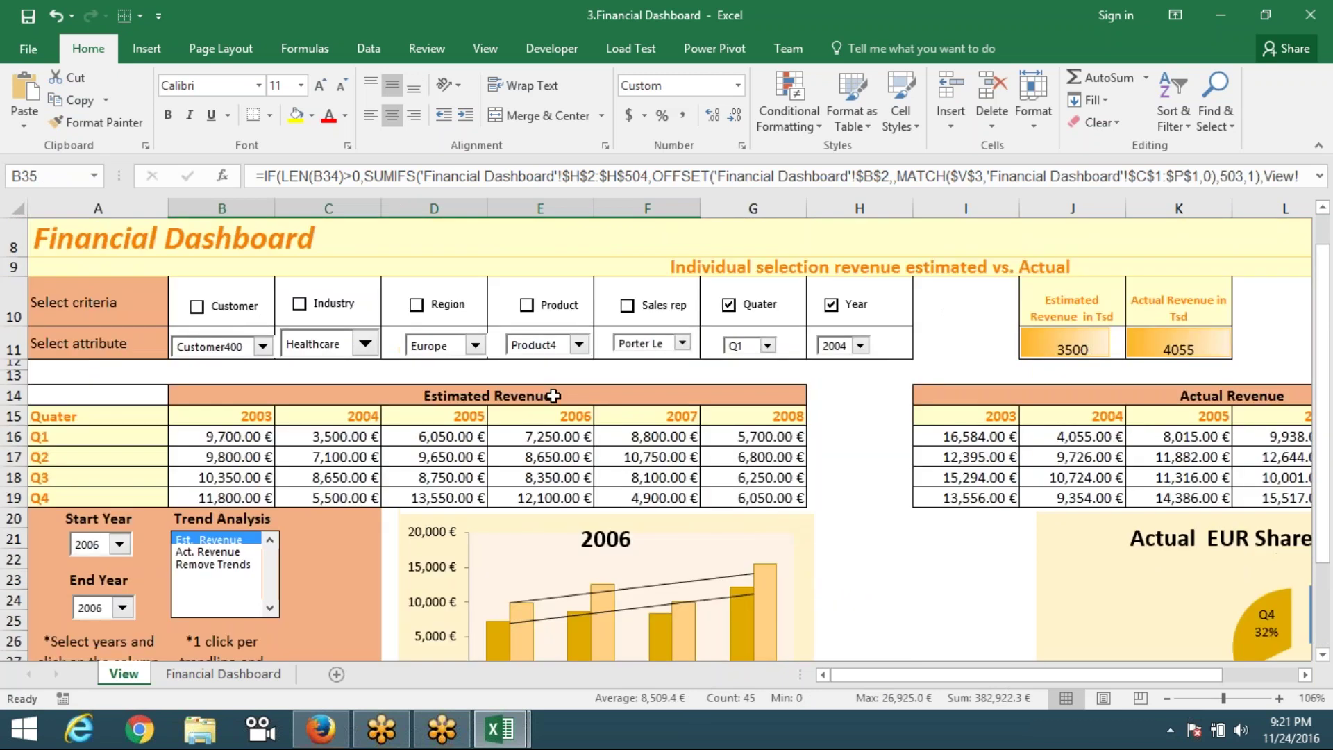
click(553, 395)
click(1043, 410)
scroll(792, 451, down, 3)
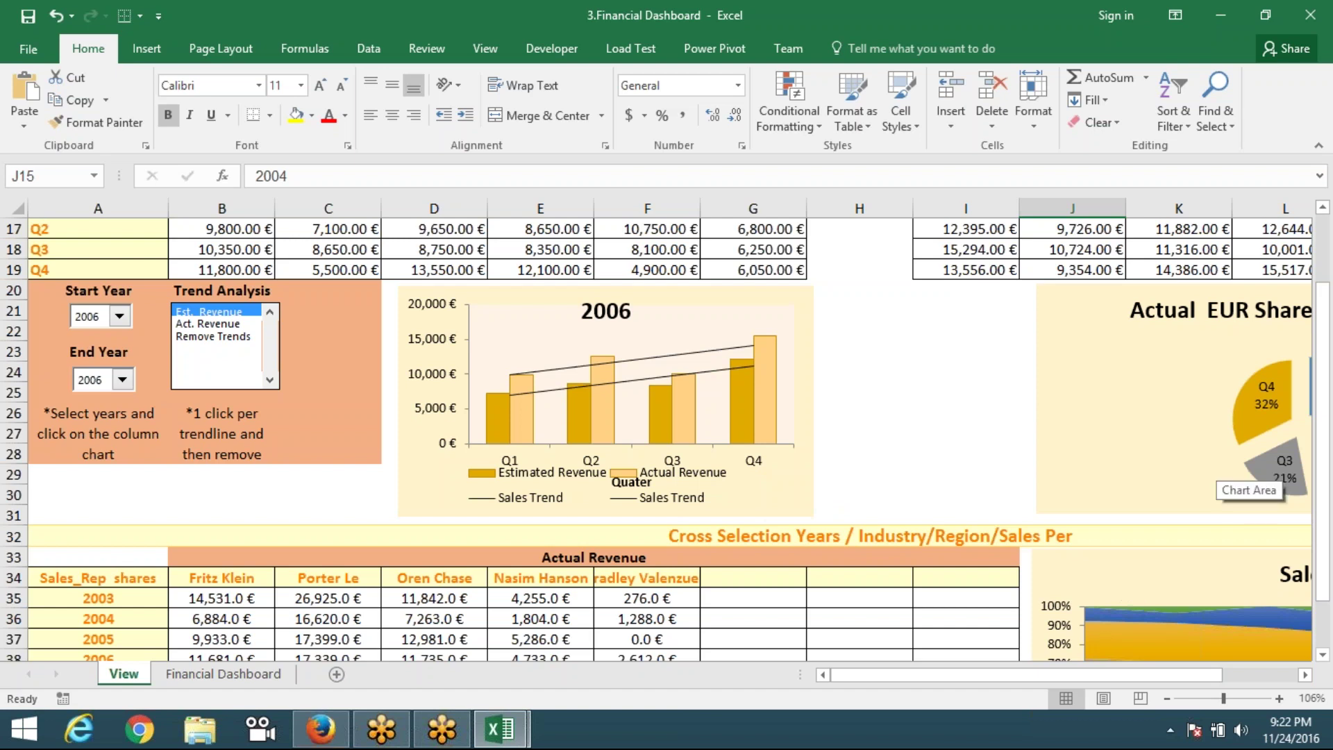
scroll(831, 544, down, 3)
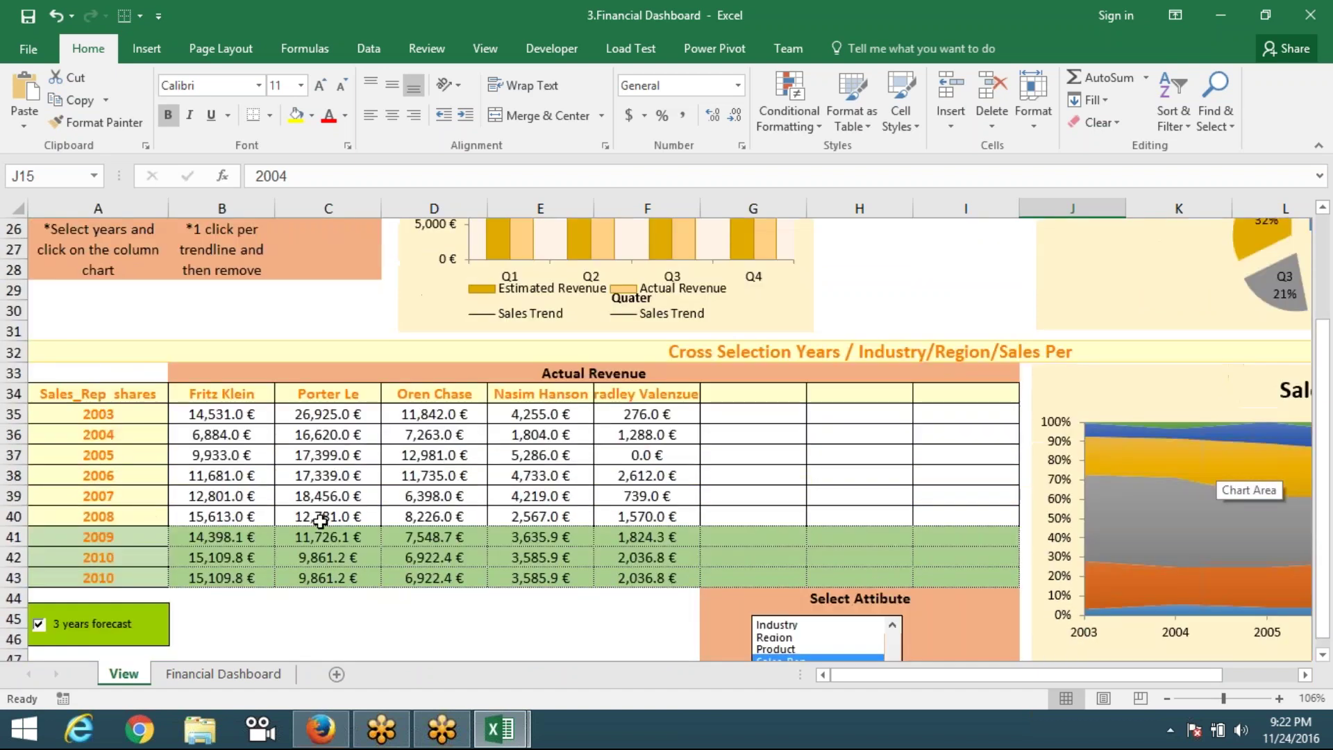
Step: Inspect the sales rep heading formulas in B34:F34 and the 2007 revenue formula in D39
drag(195, 399, 548, 401)
drag(591, 403, 602, 404)
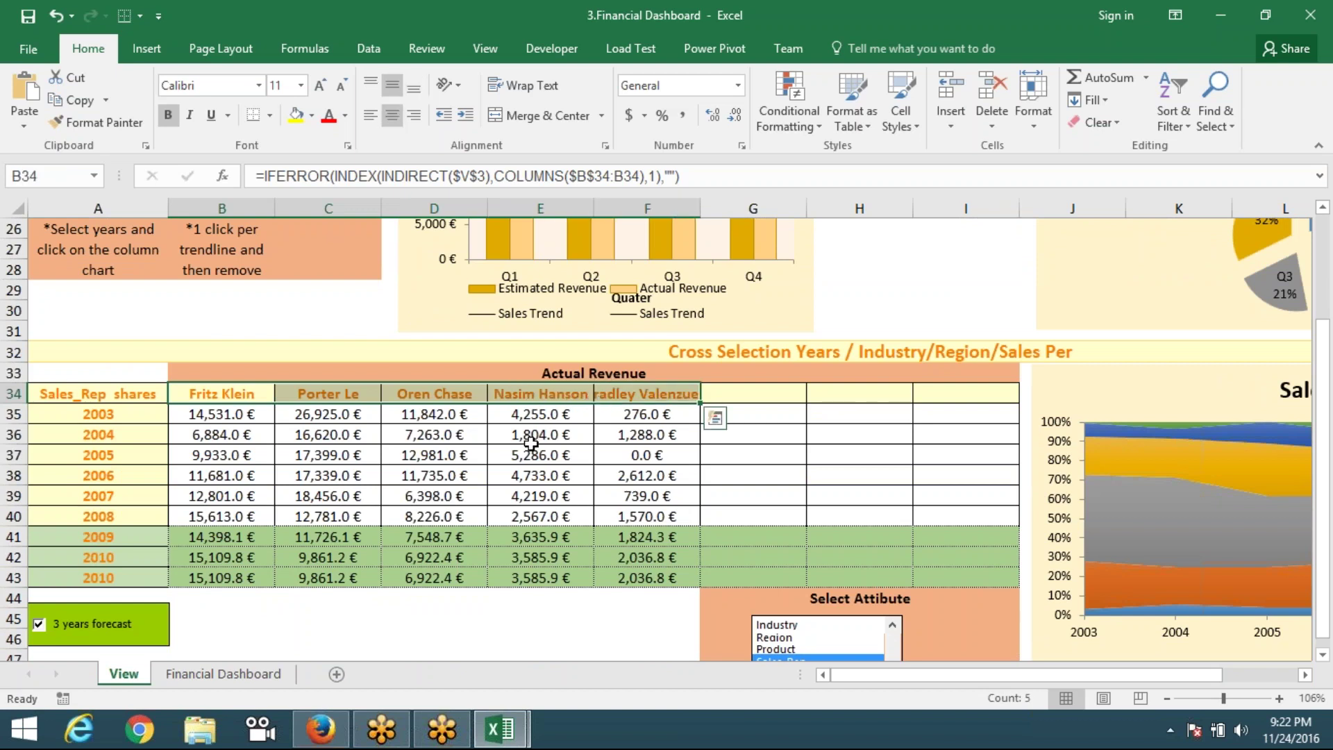
click(400, 496)
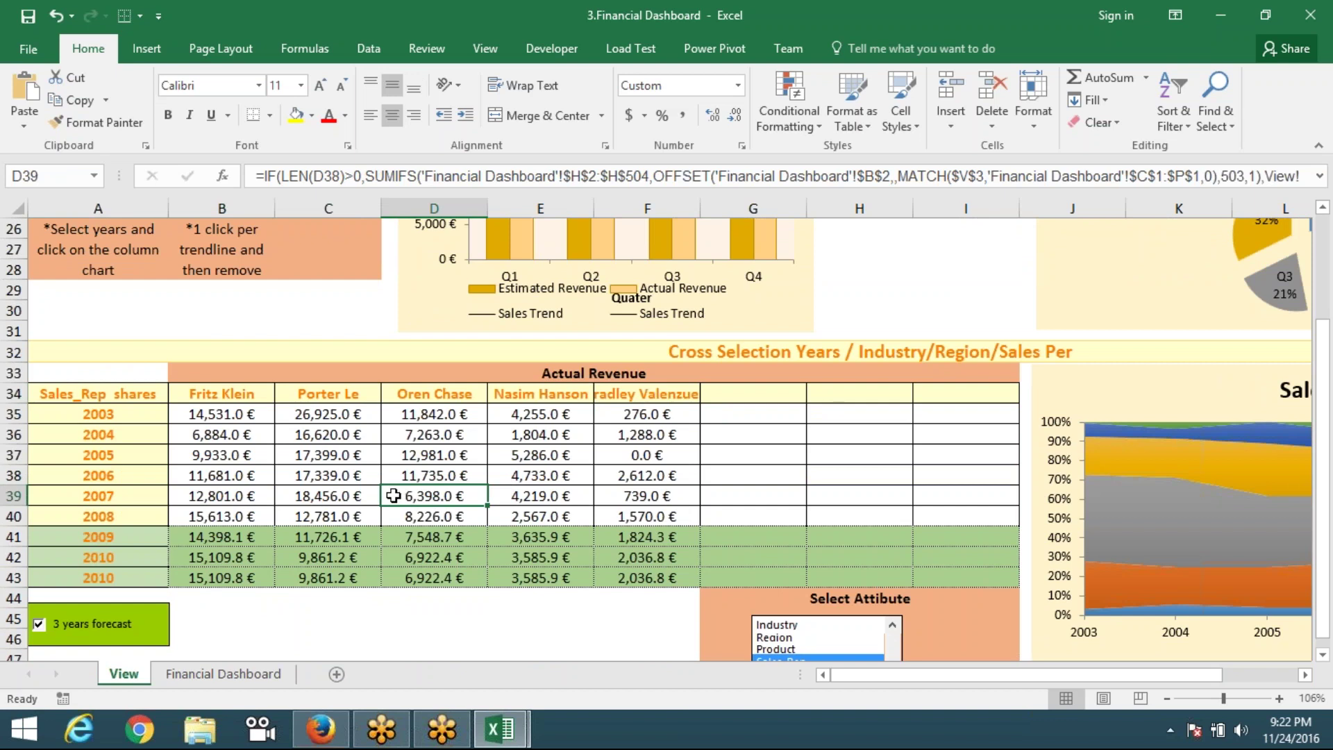
Step: Inspect the individual-selection formulas for estimated and actual revenue in J11 and K11
scroll(390, 495, up, 6)
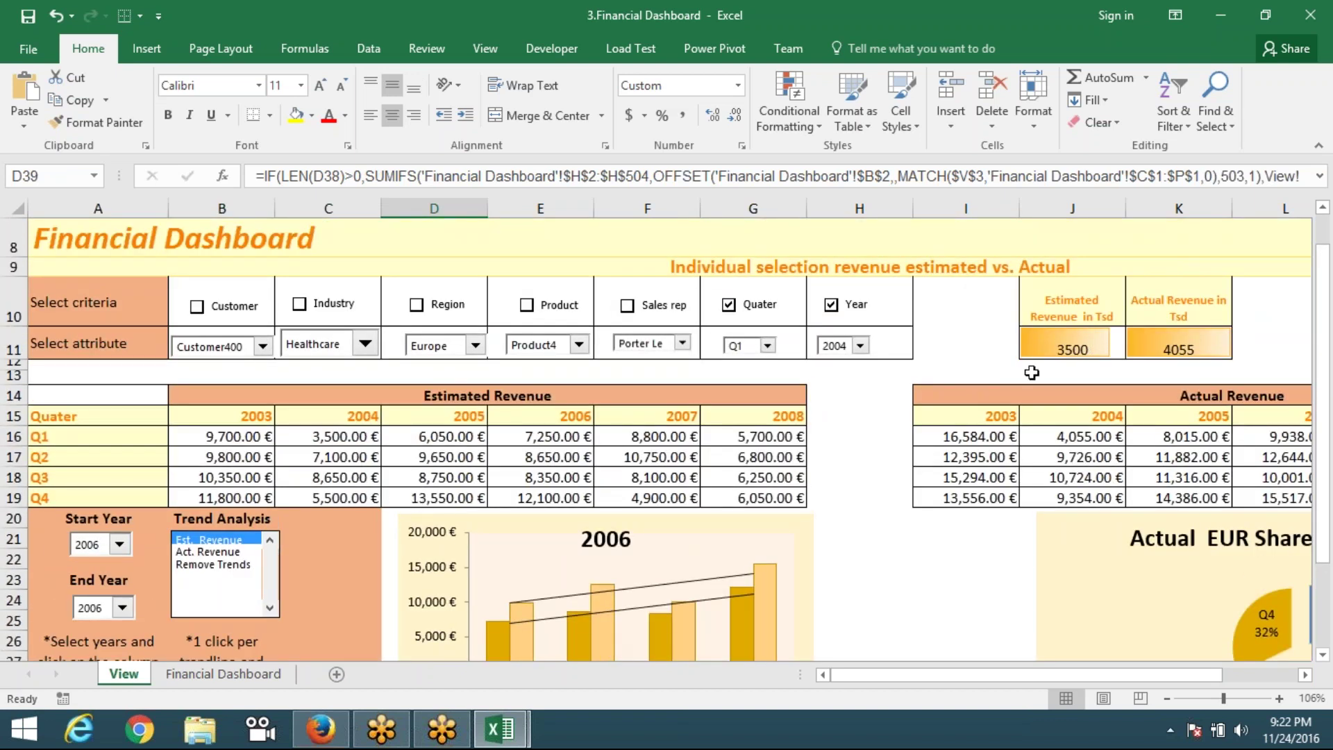
click(1038, 342)
drag(1183, 342, 1093, 340)
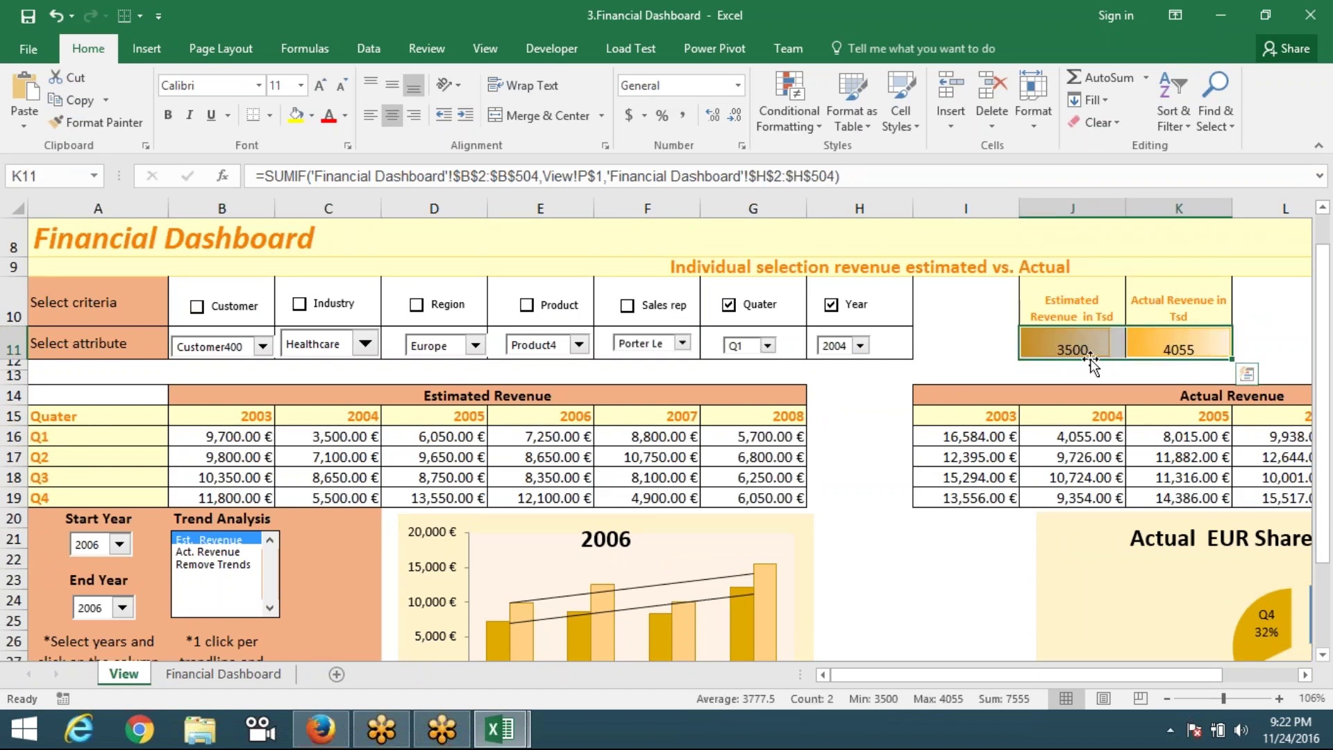
click(973, 357)
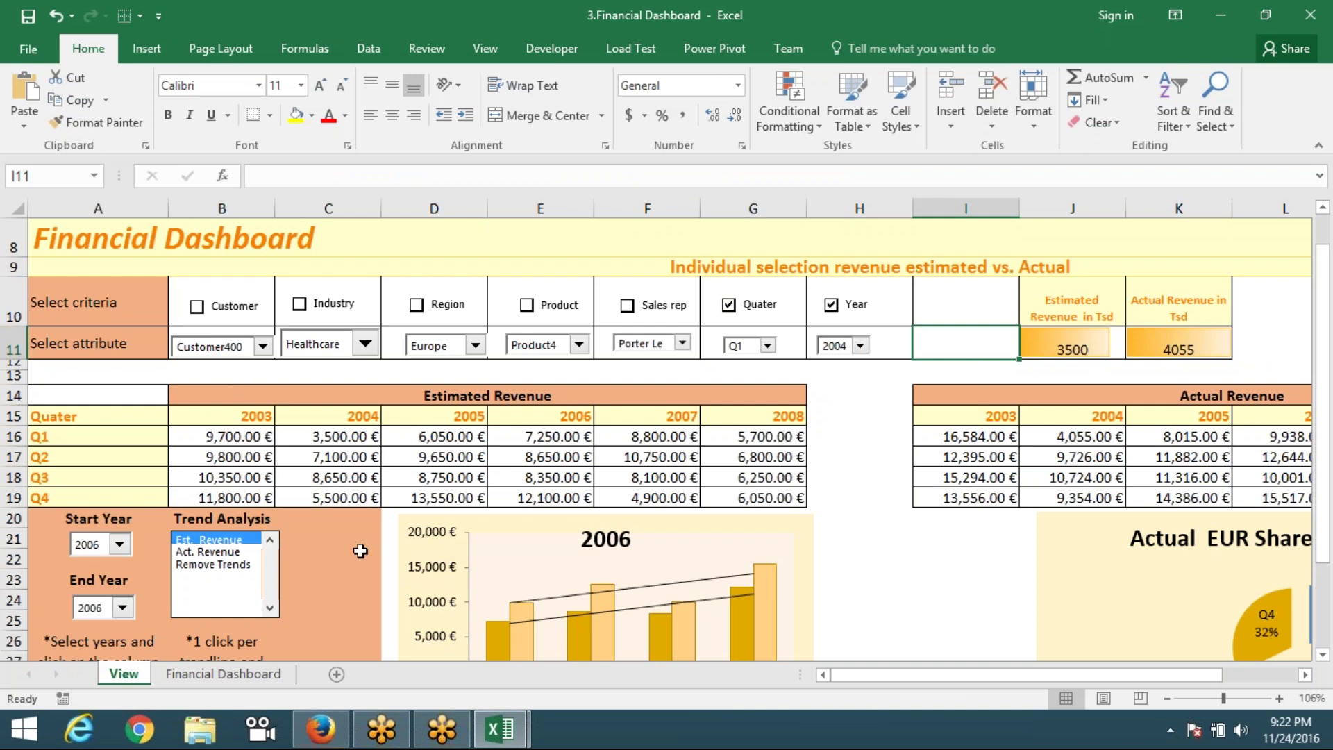
Step: Enable the Customer criterion with Customer403 and highlight the Estimated Revenue table from B15 to F18
click(199, 313)
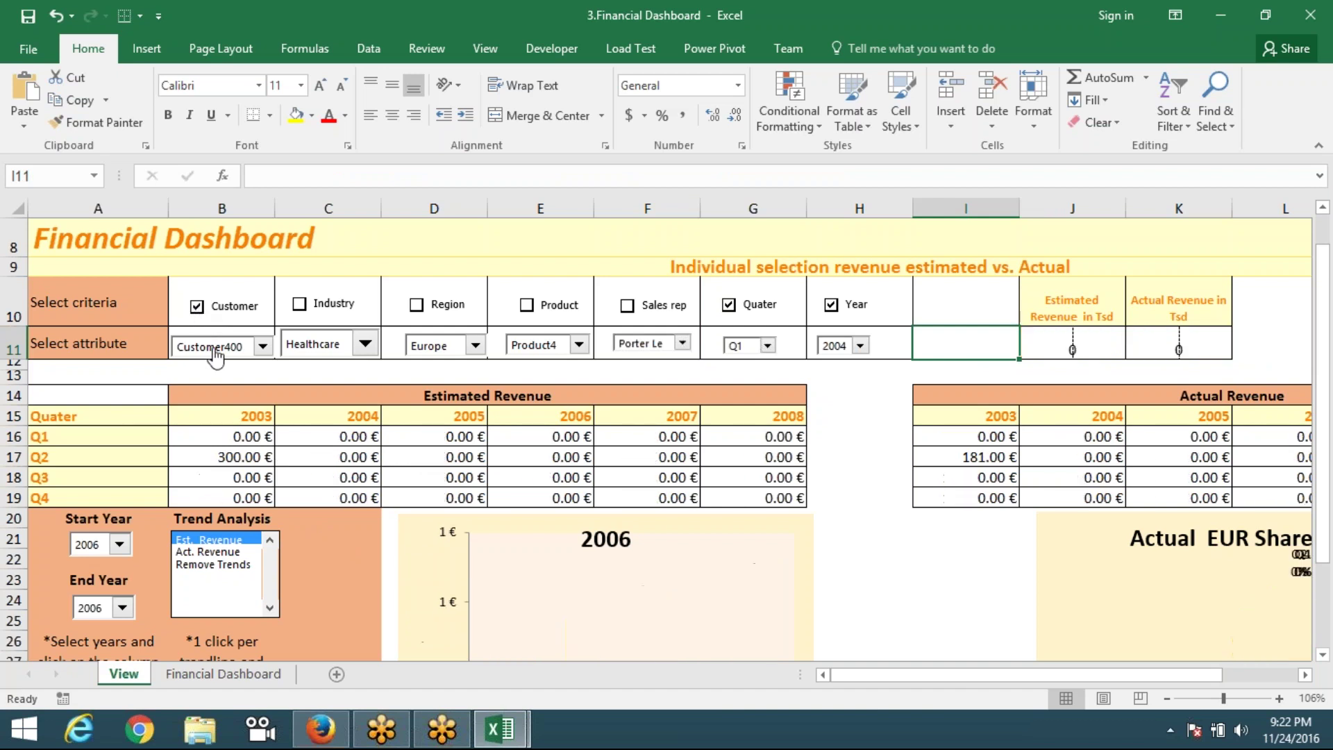
click(211, 347)
click(168, 411)
click(214, 416)
drag(252, 434, 649, 470)
Step: Enable the Industry criterion with Materials and the Region criterion with Asia Pacific
click(299, 305)
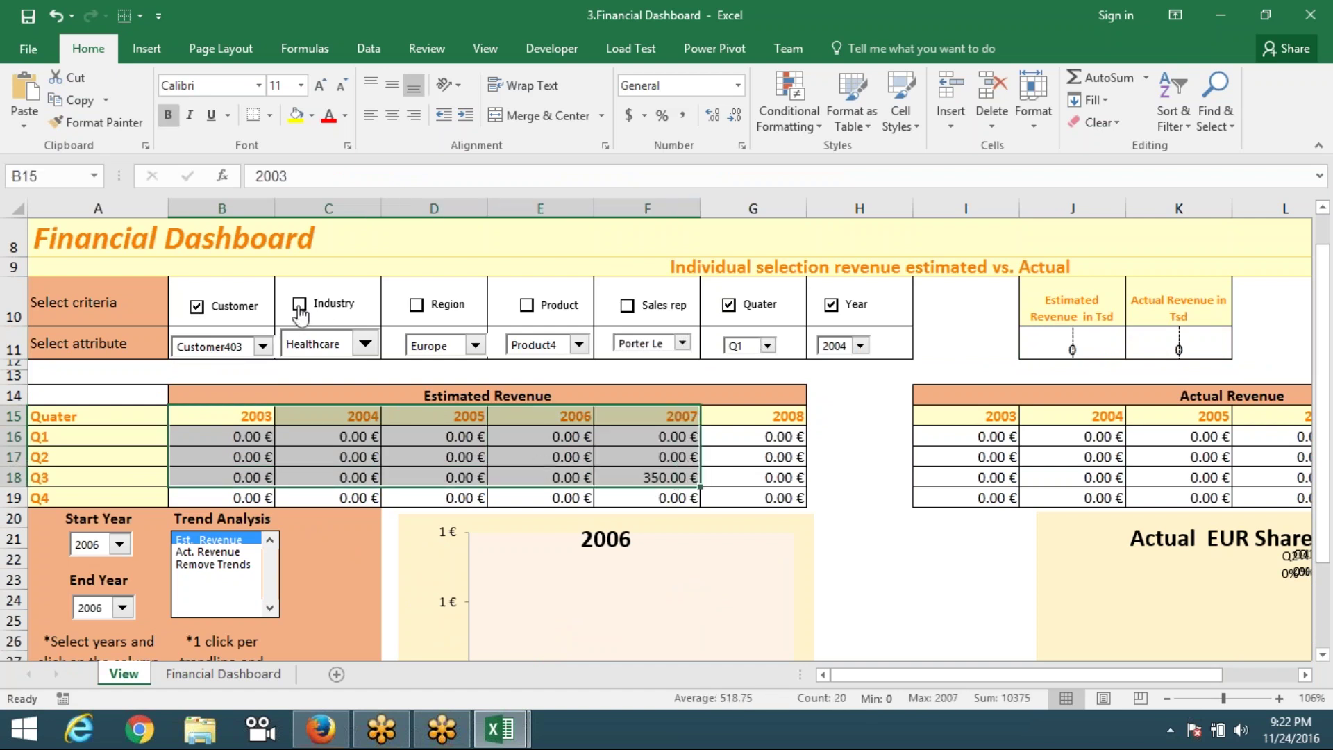
click(311, 345)
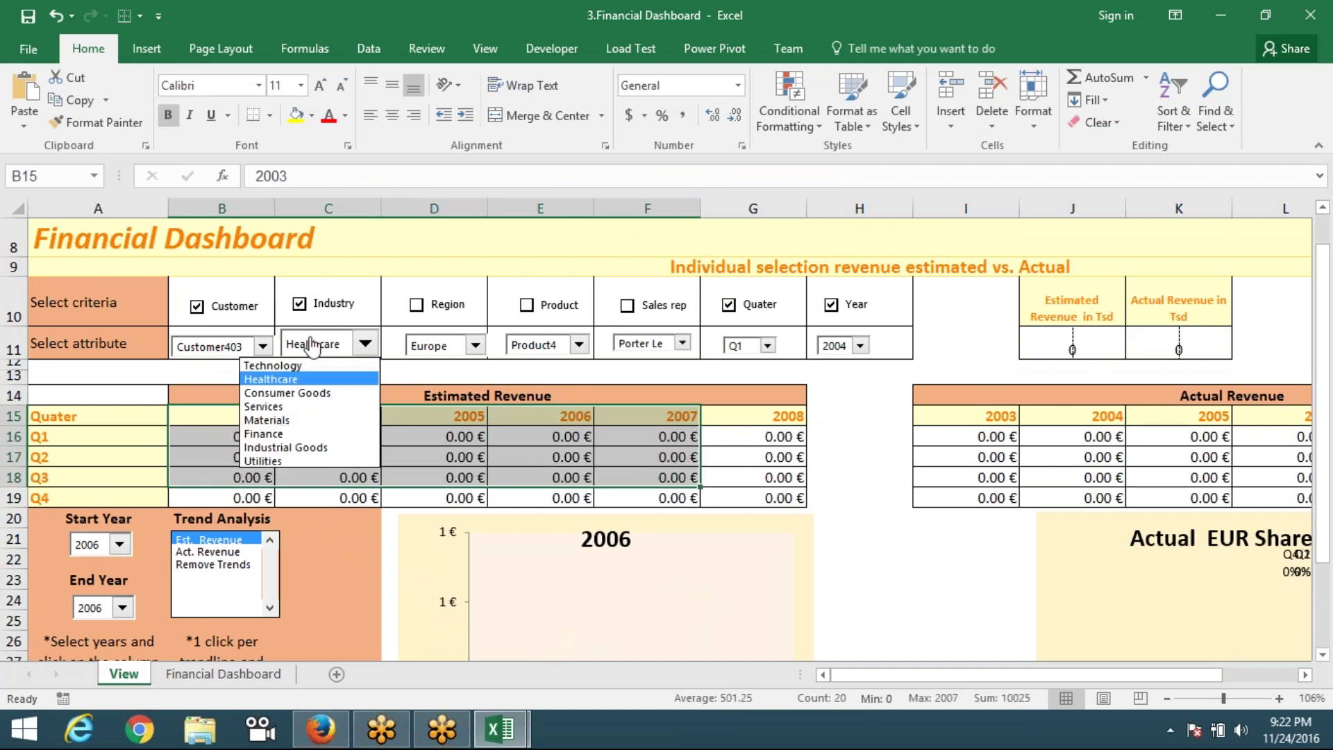
click(276, 422)
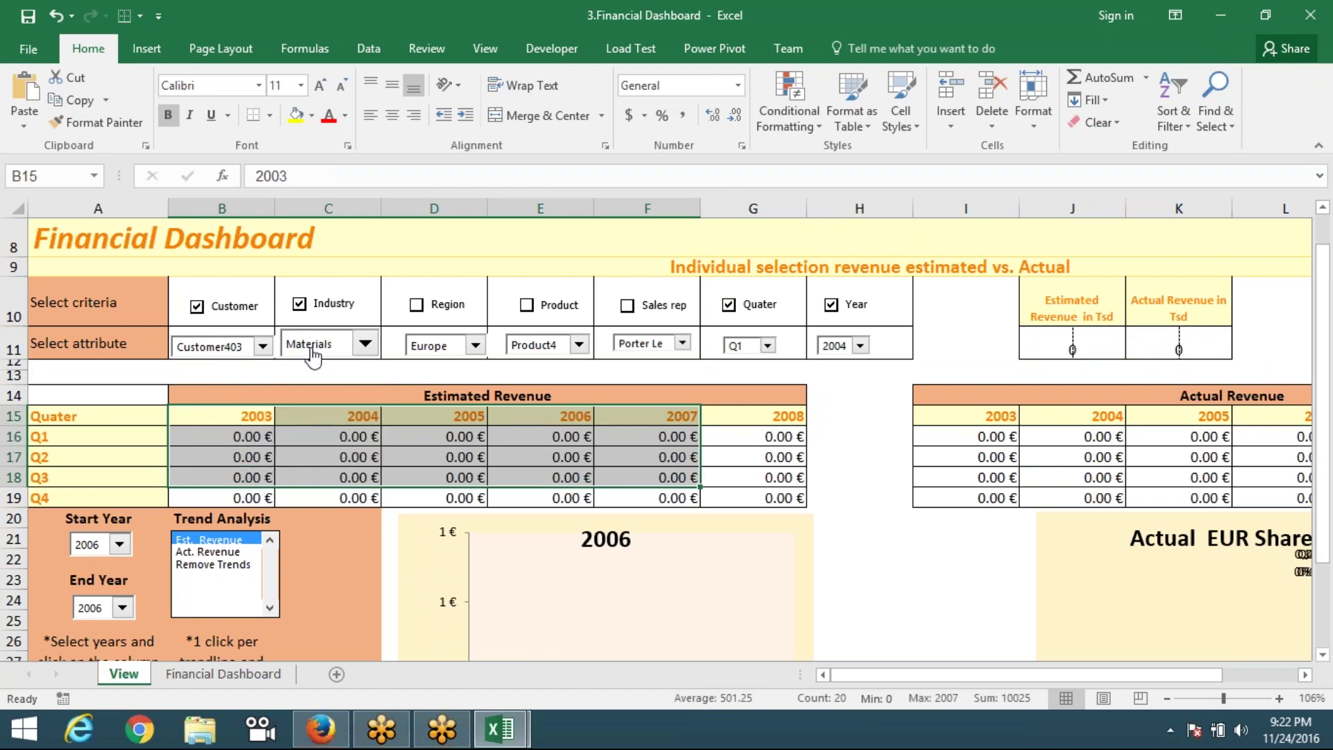
click(416, 304)
click(431, 346)
click(420, 392)
Step: Enable the Product criterion with Product4 and the Sales rep criterion with the third representative in its list
click(527, 306)
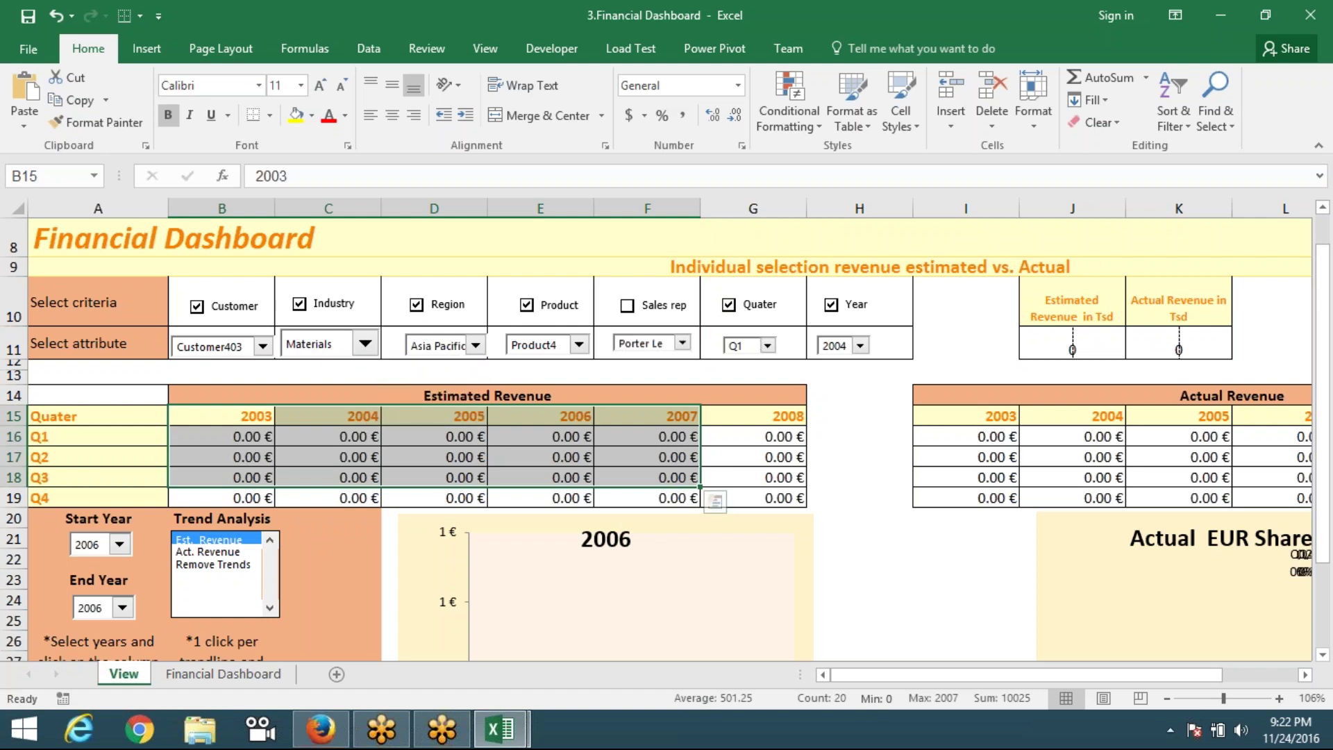
click(579, 346)
click(531, 401)
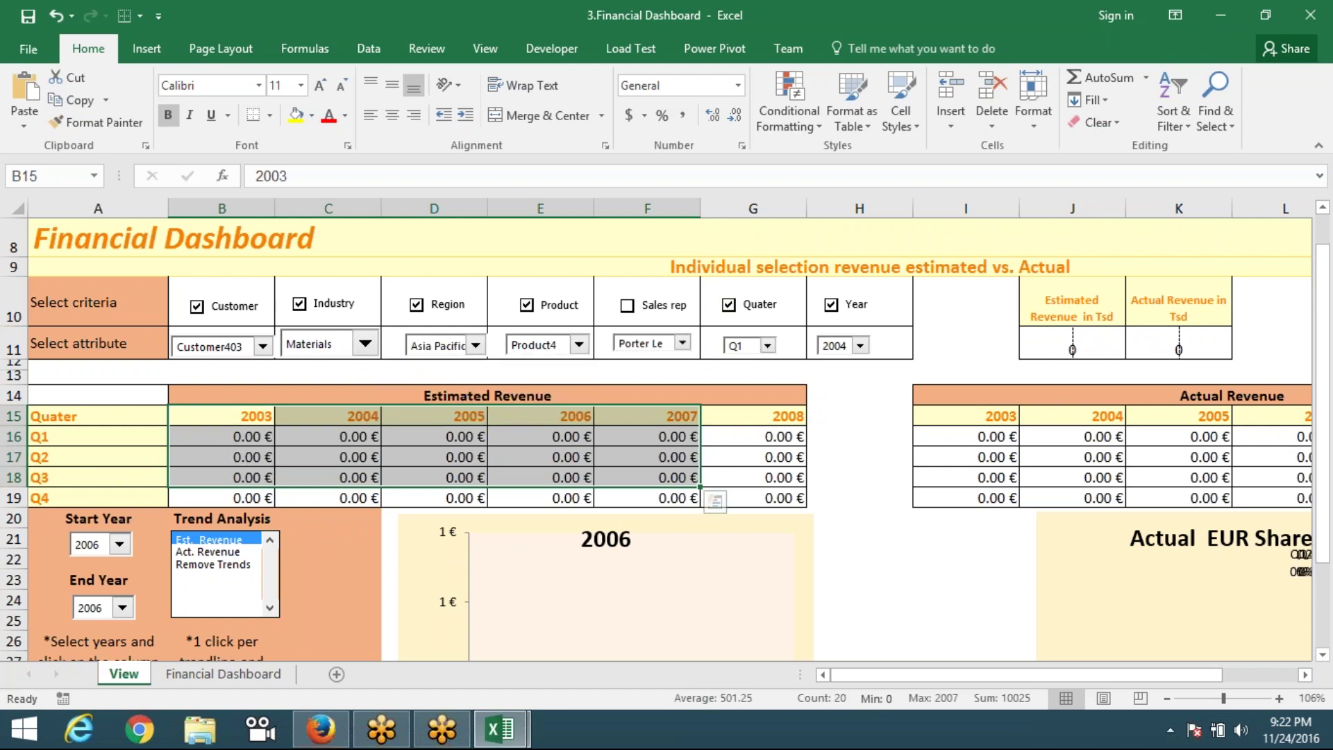
click(627, 305)
click(640, 351)
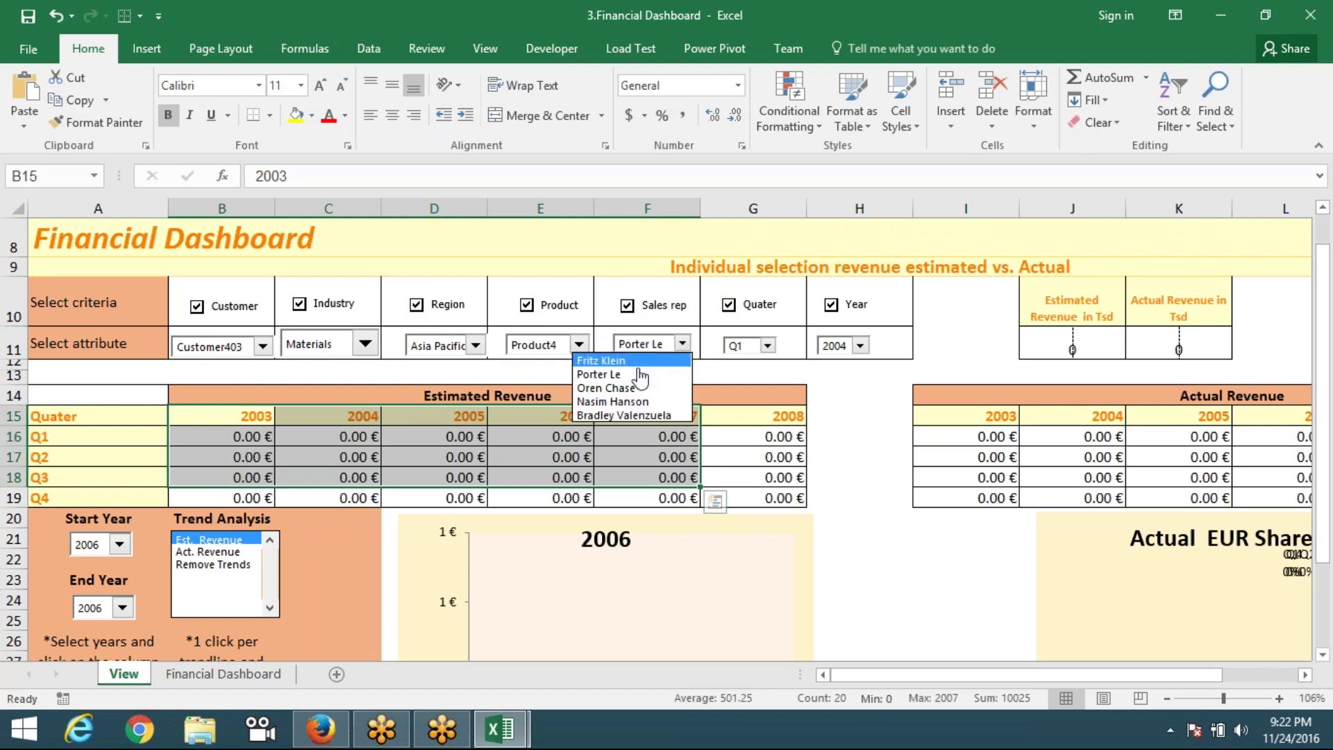
click(611, 383)
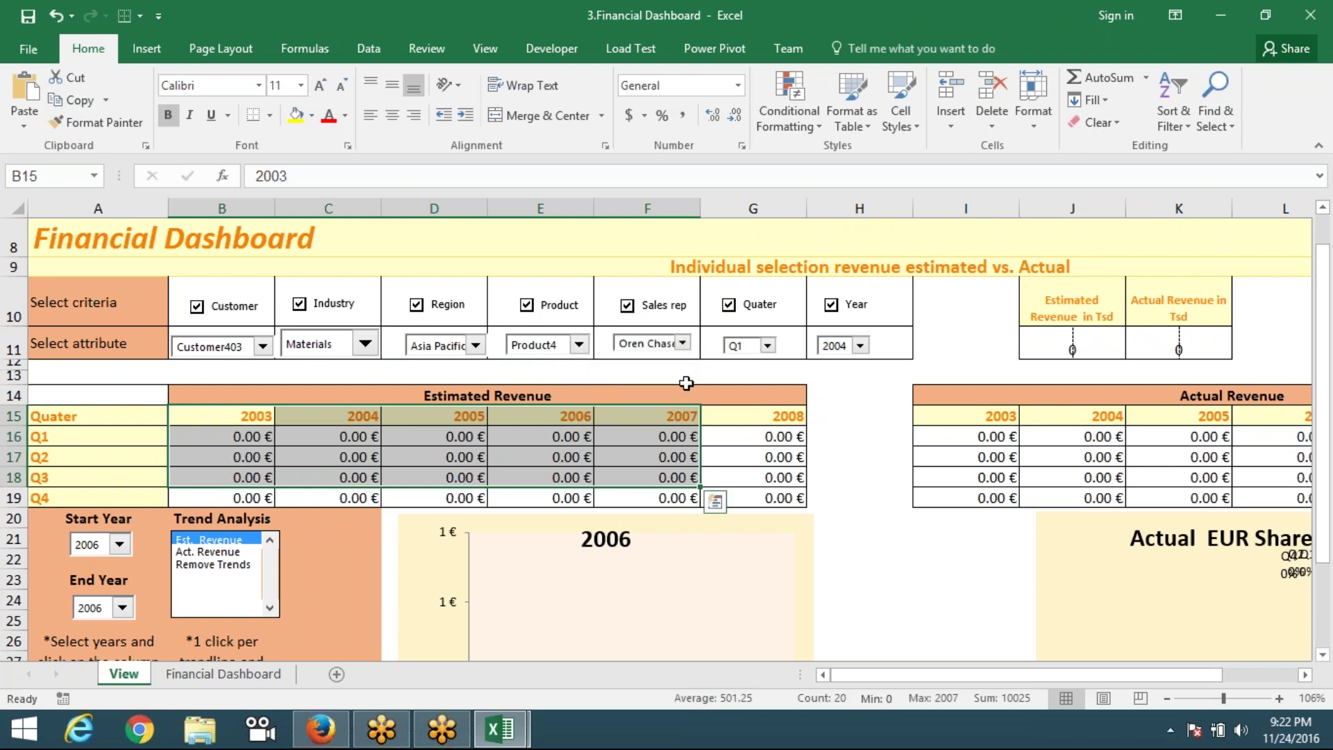
Step: Check the Quater and Year attribute choices and highlight the Select attribute cells B11:I11
click(755, 352)
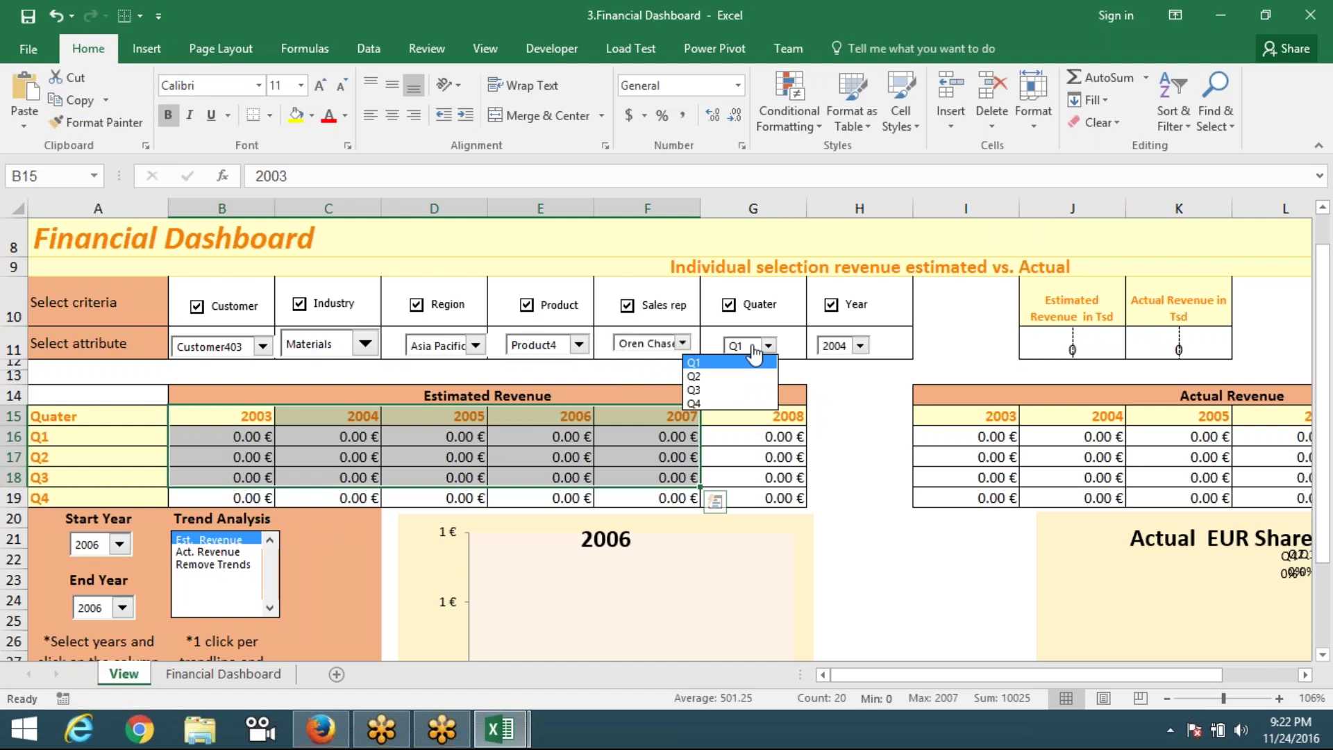
click(851, 347)
drag(931, 338, 229, 342)
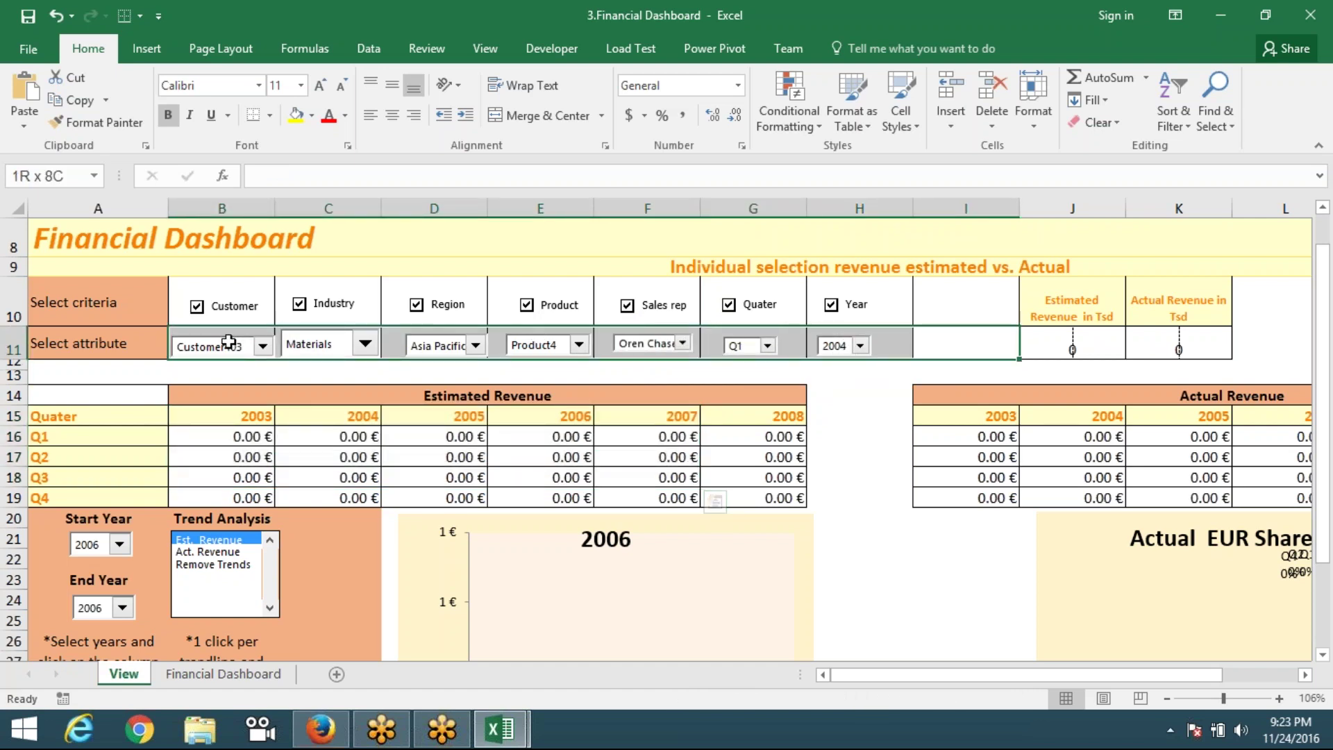
Step: View the Form Controls and ActiveX Controls that can be inserted for dashboard selectors
click(551, 50)
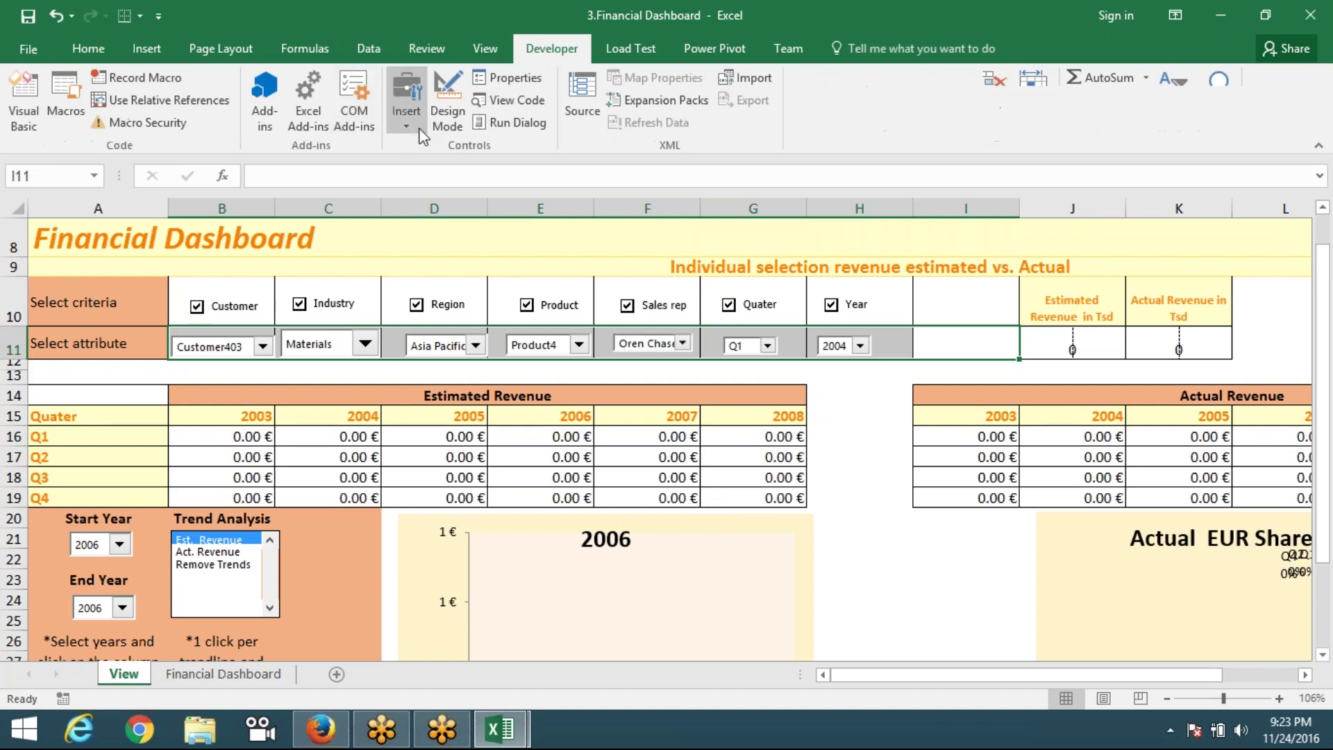
click(407, 114)
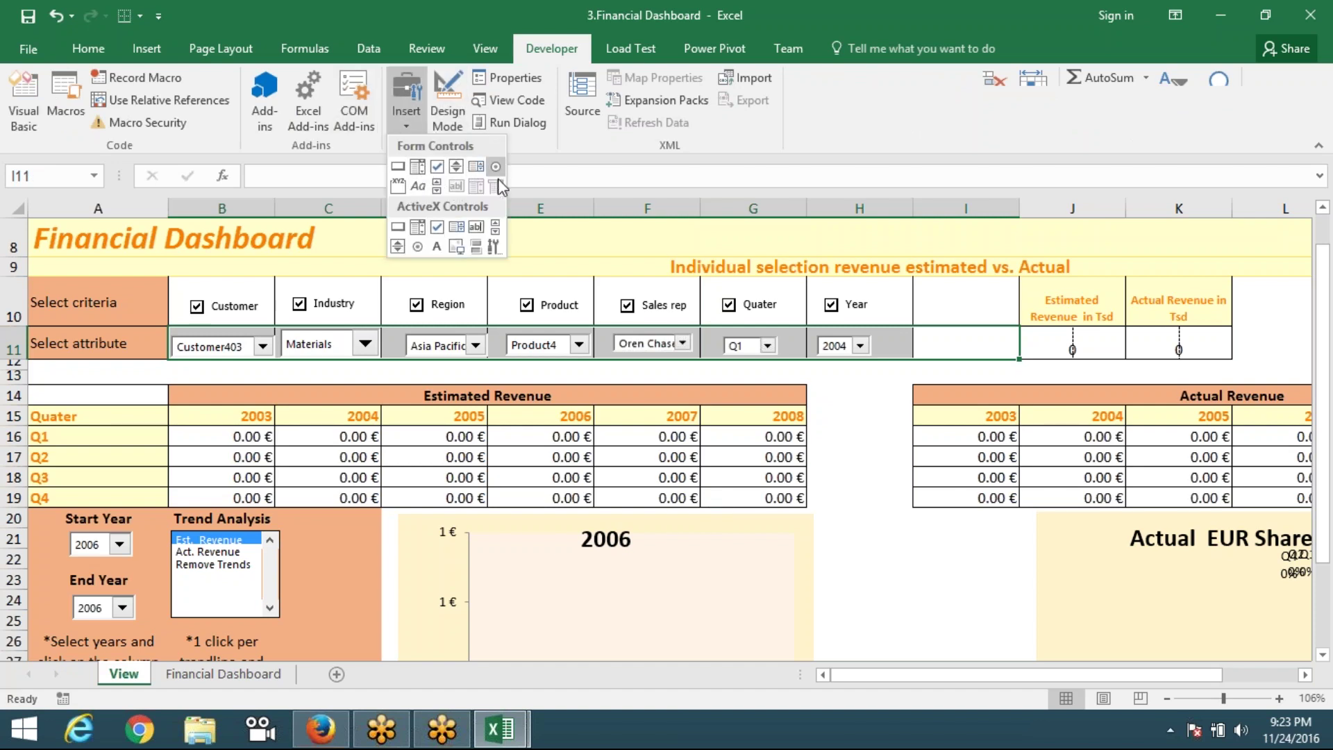
click(866, 148)
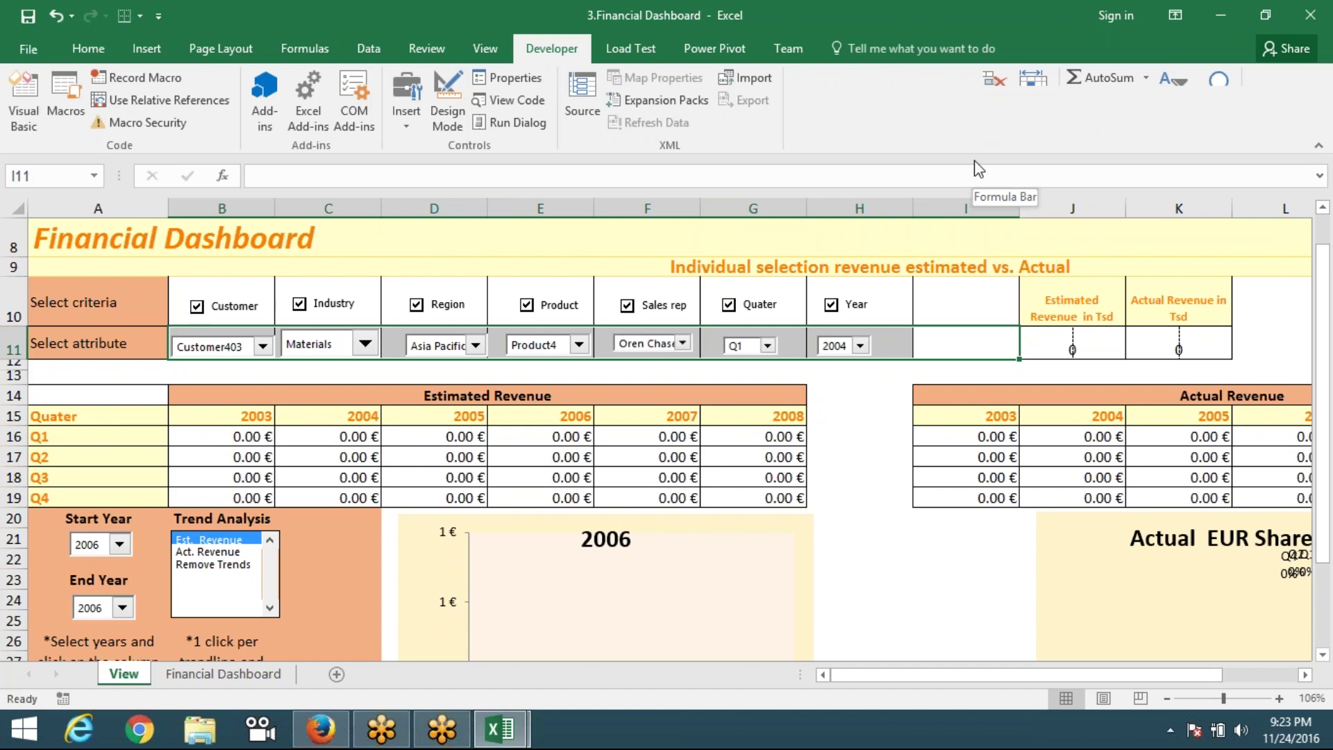
click(971, 334)
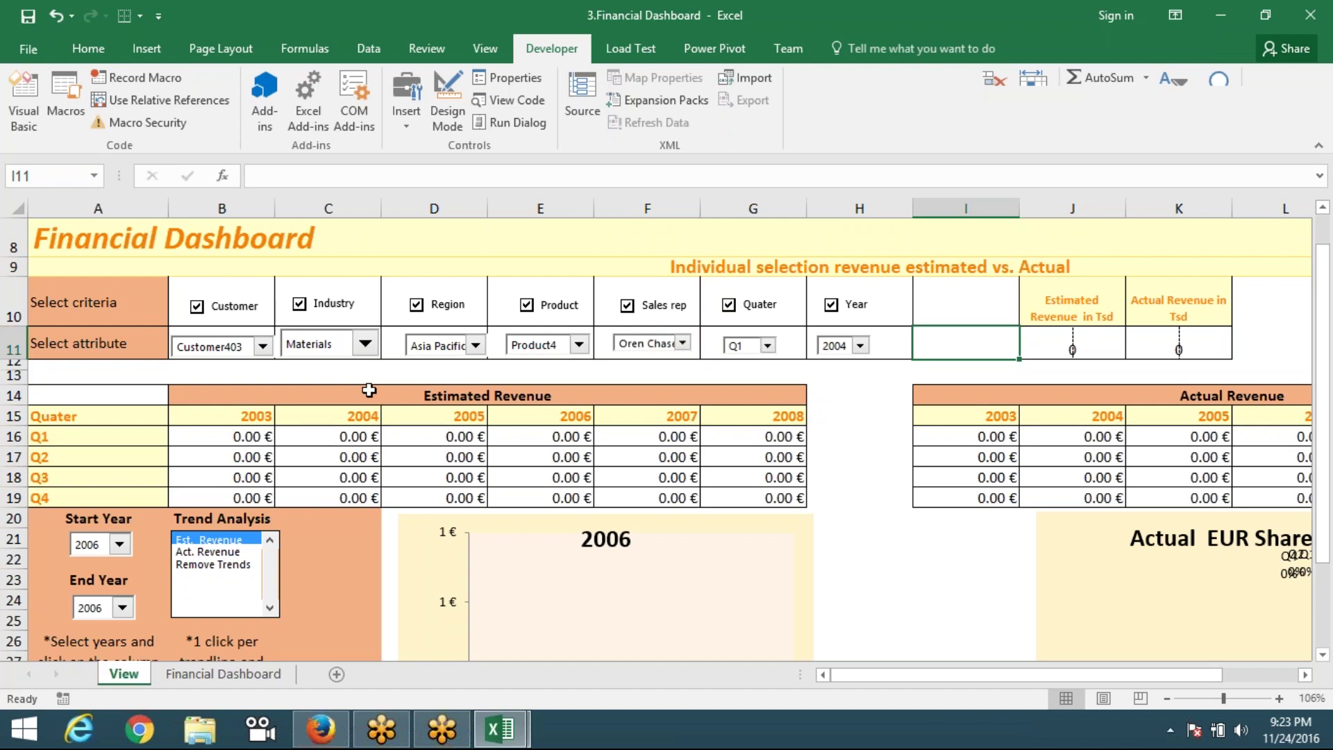
Step: Set the End Year to 2008 and apply the Act. Revenue and Remove Trends options to the column chart
scroll(365, 390, down, 2)
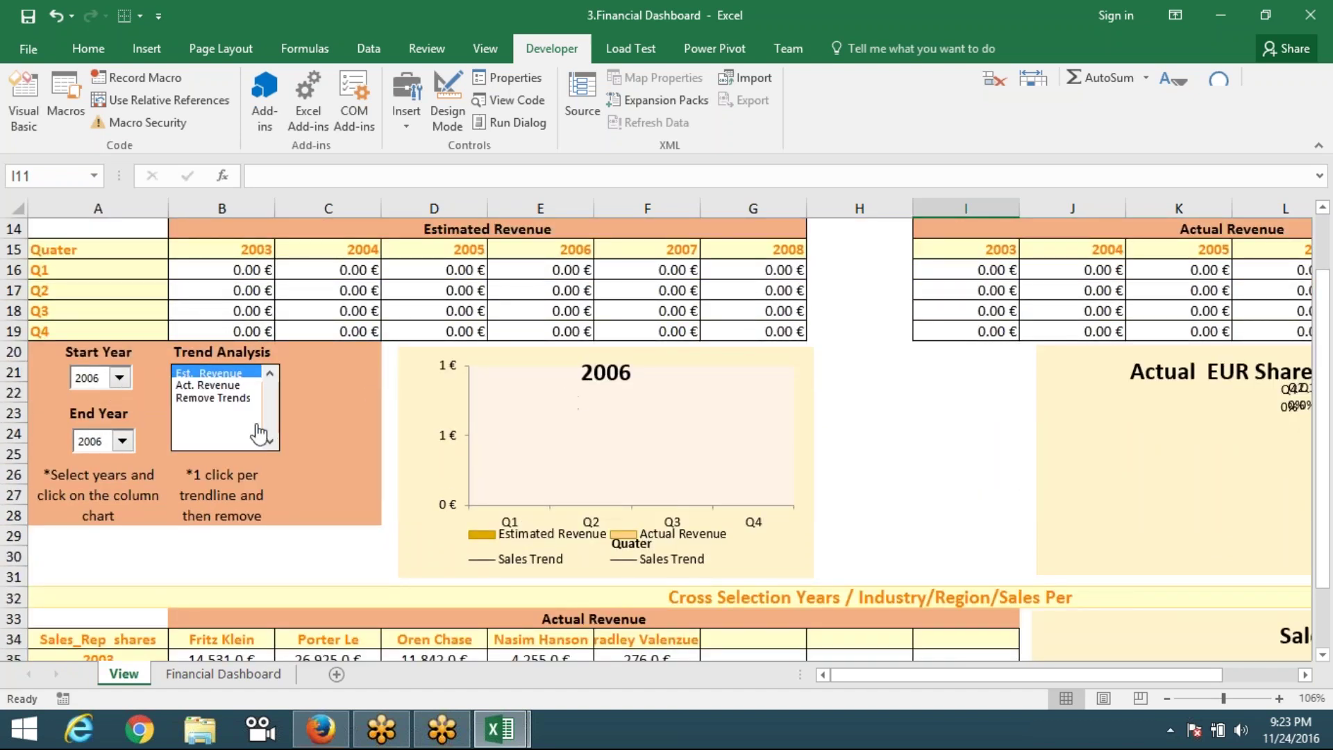
click(94, 445)
click(88, 529)
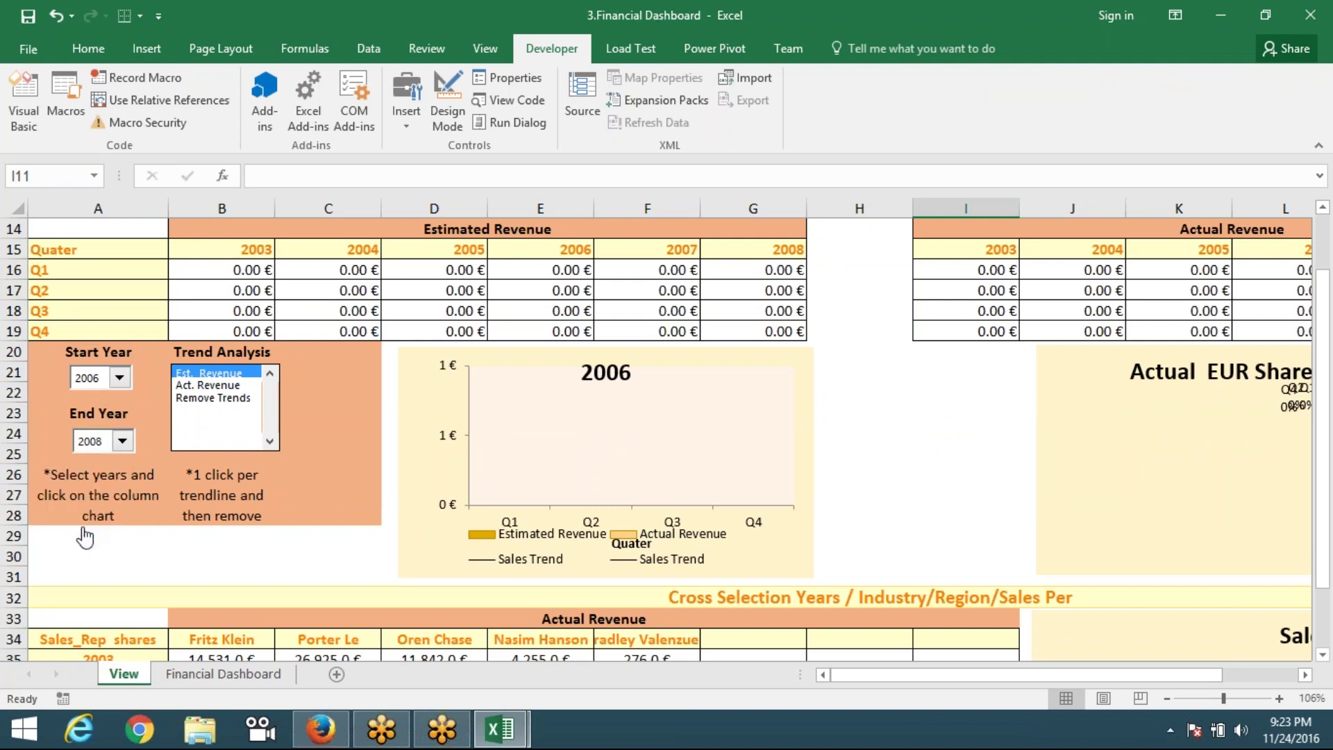
click(207, 386)
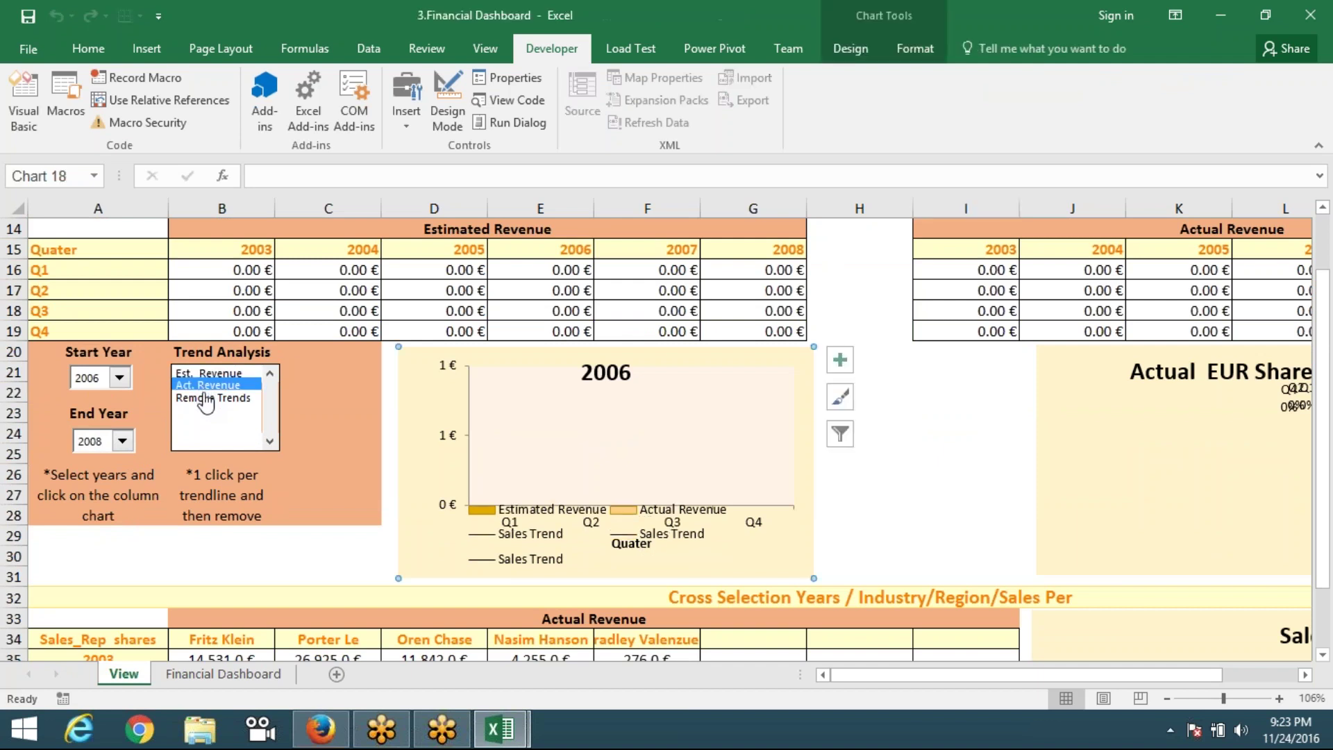
click(206, 397)
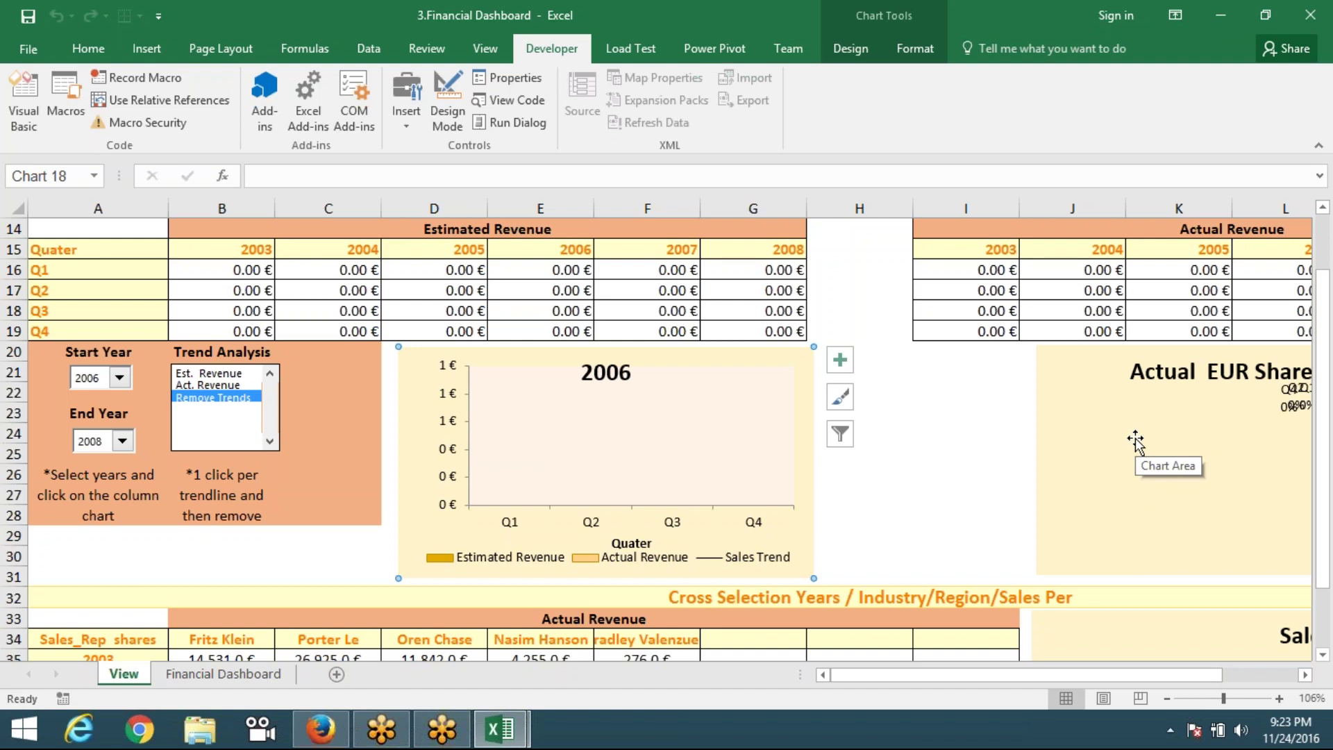
Step: Inspect the 2008 revenue formula in B40 and turn off the 3 years forecast for the Sales_Rep shares table
scroll(1135, 441, down, 5)
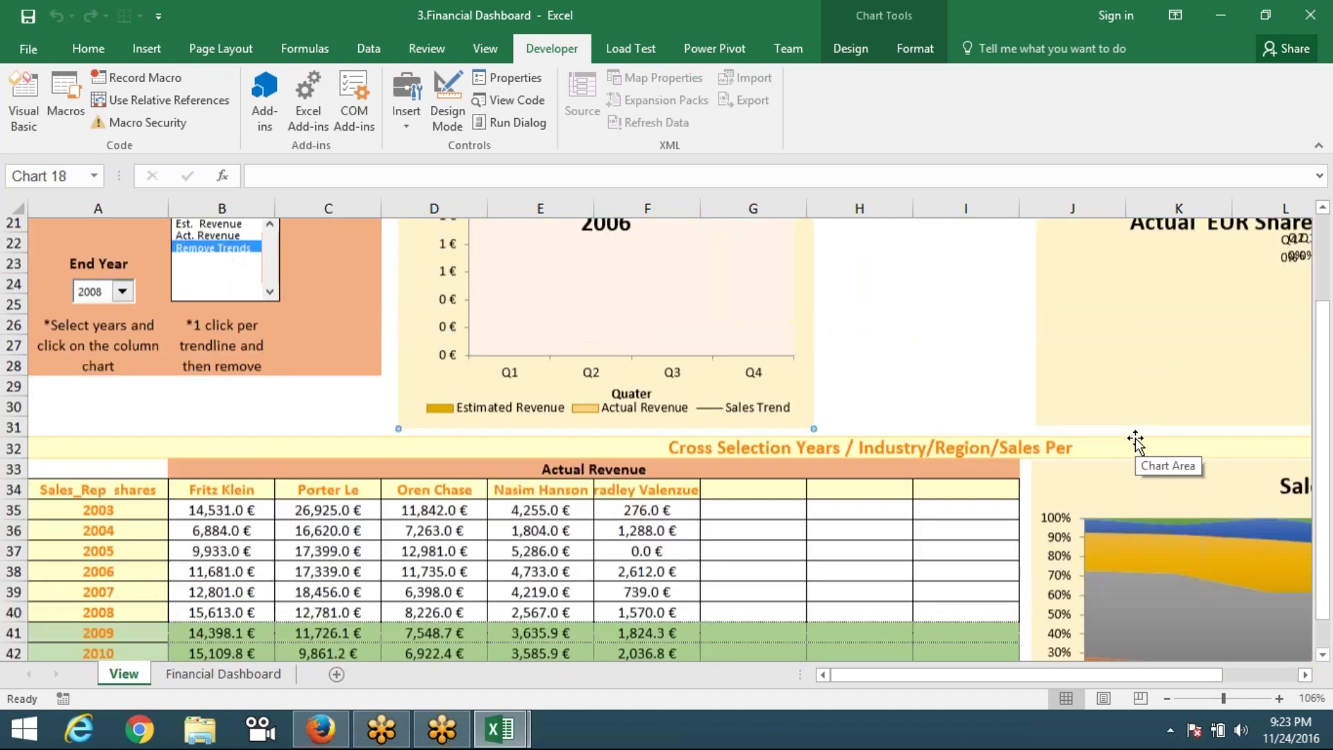
scroll(694, 458, down, 1)
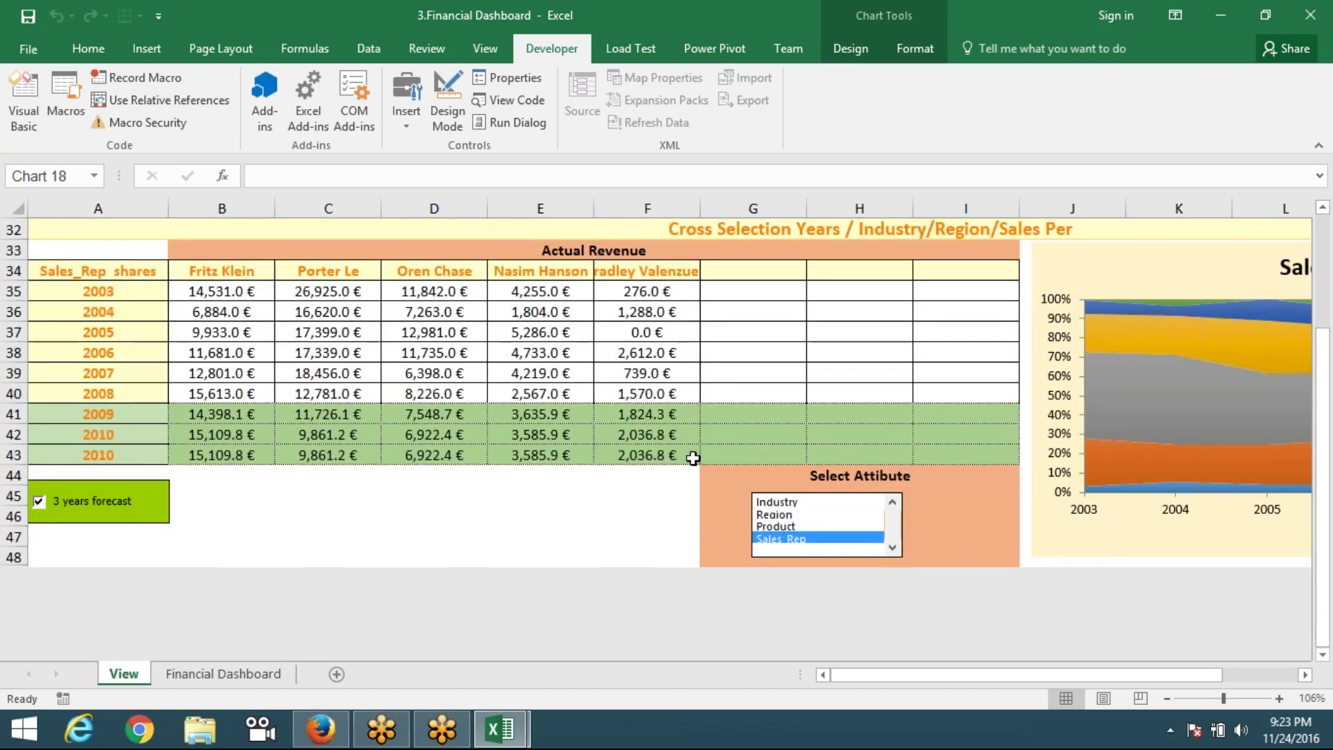
click(193, 391)
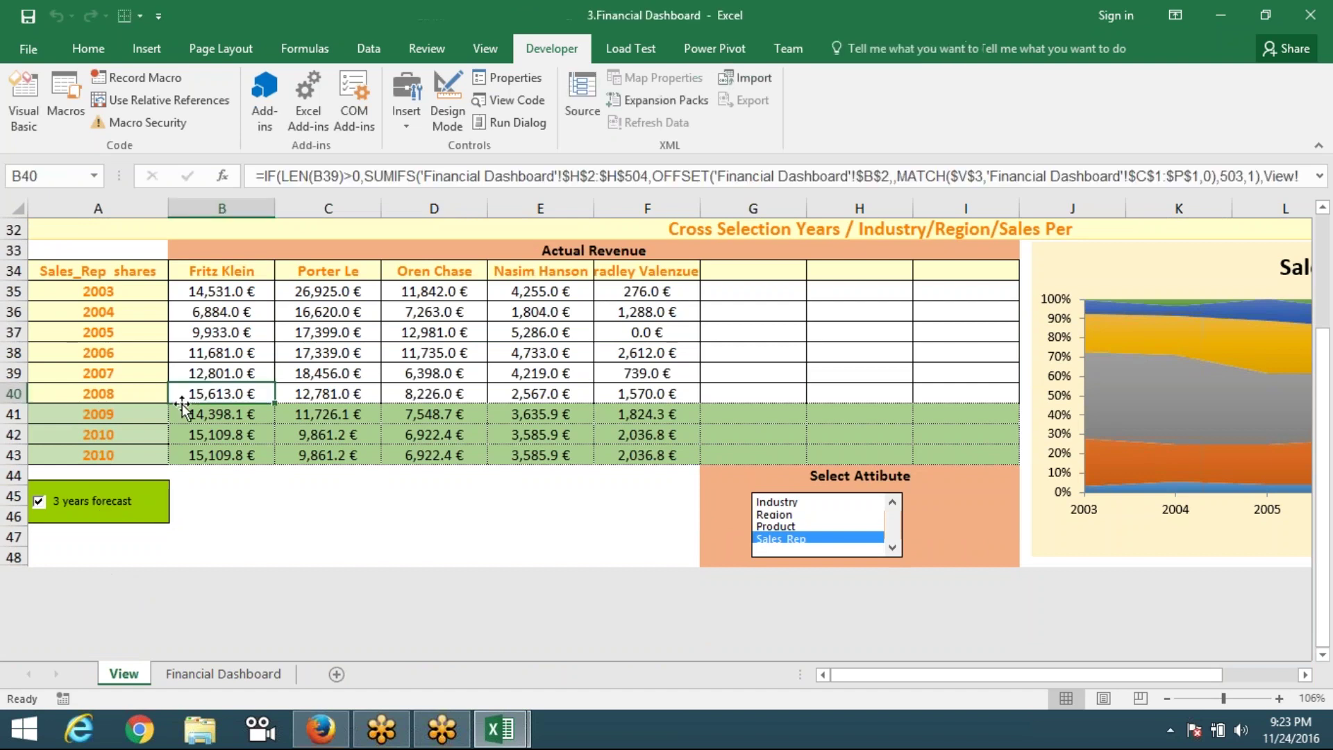
click(289, 528)
click(40, 503)
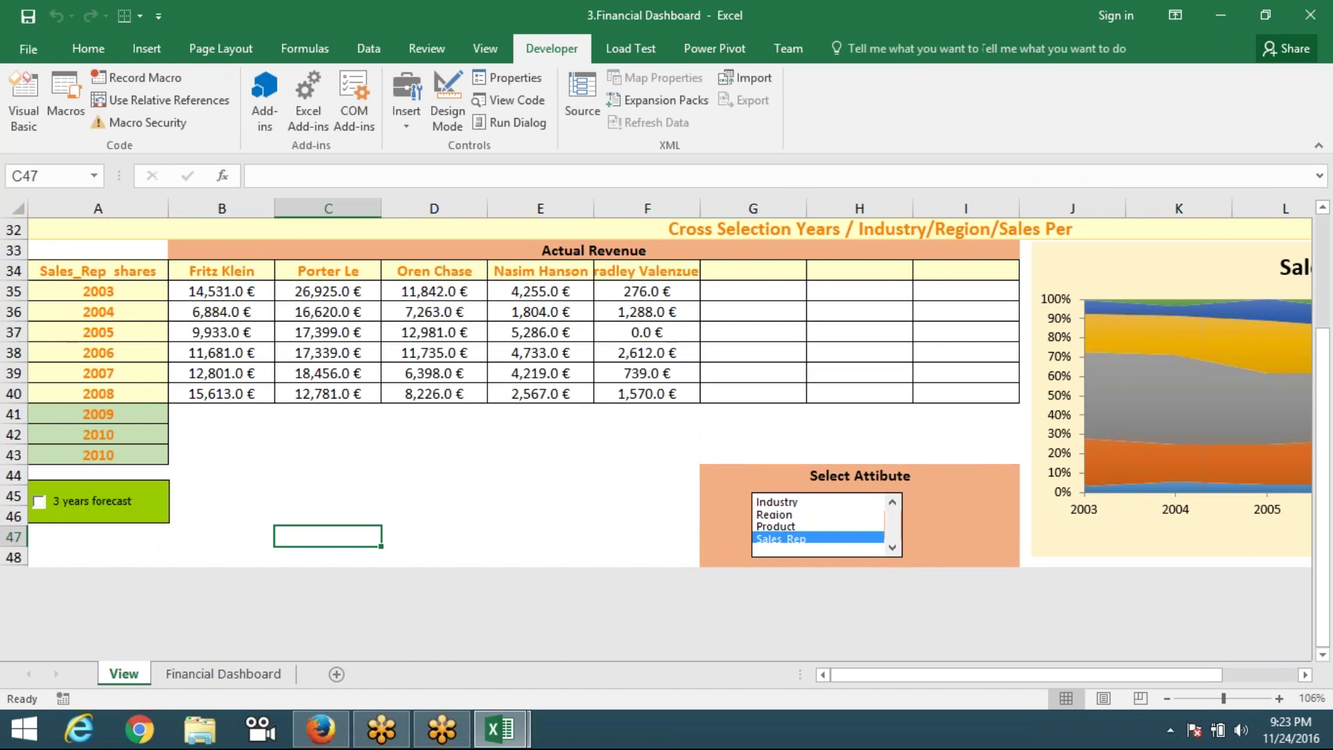
Step: Switch the 3 years forecast on and off repeatedly for the Sales_Rep shares table
click(39, 503)
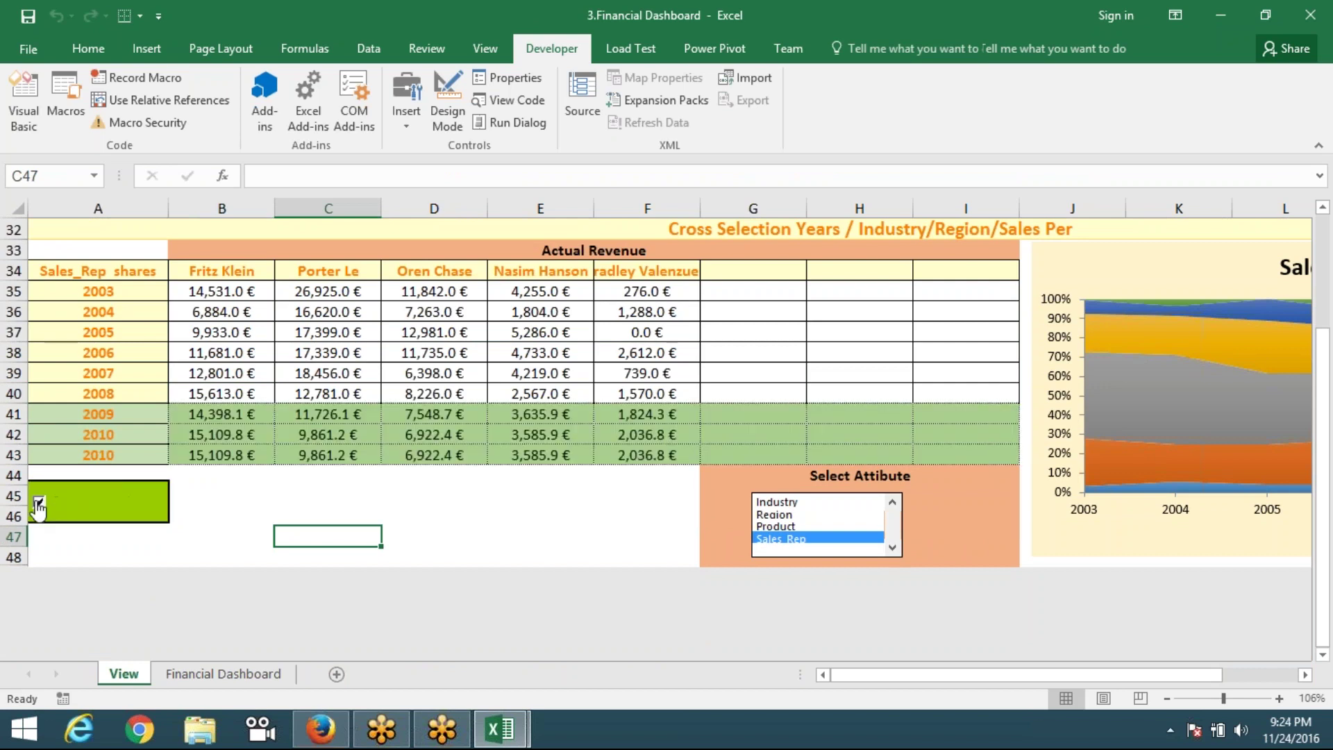
click(39, 503)
click(39, 503)
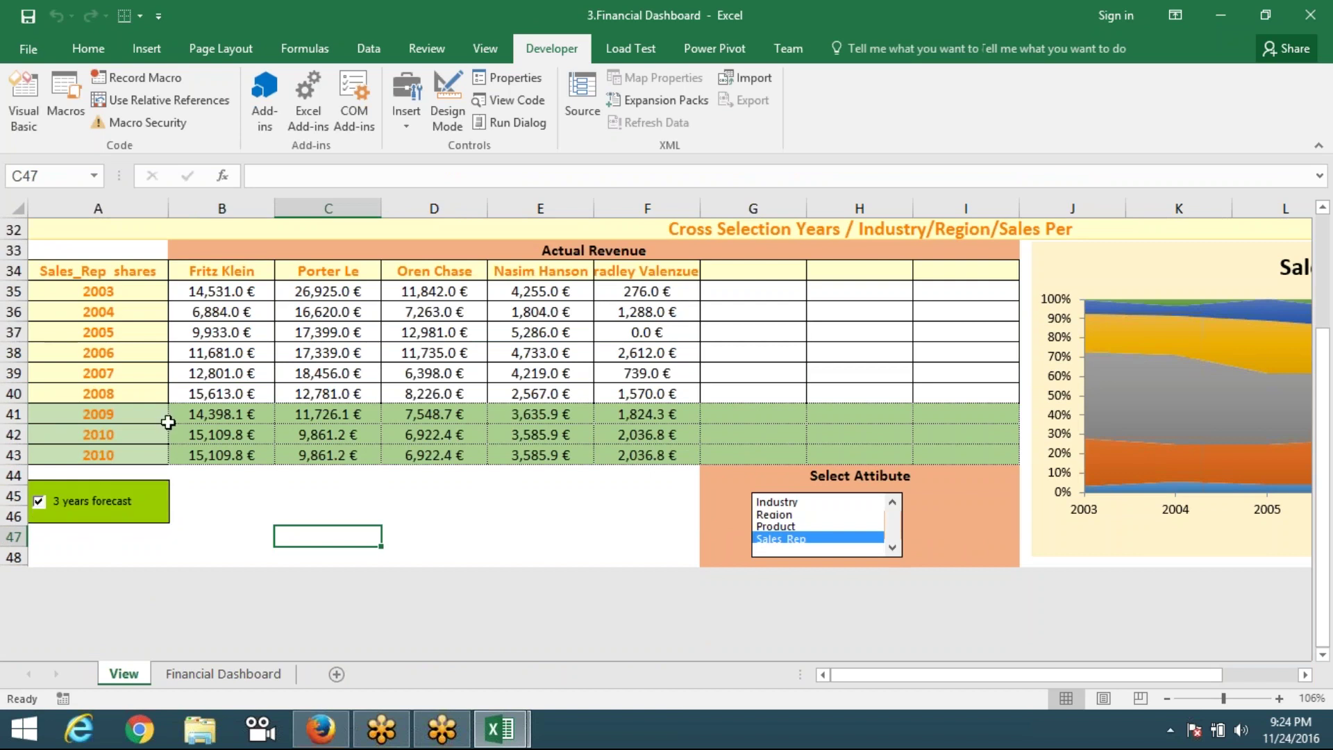
click(39, 503)
Step: Inspect the forecast formula in B41 beside the forecast years, and turn on the 3 years forecast
click(110, 396)
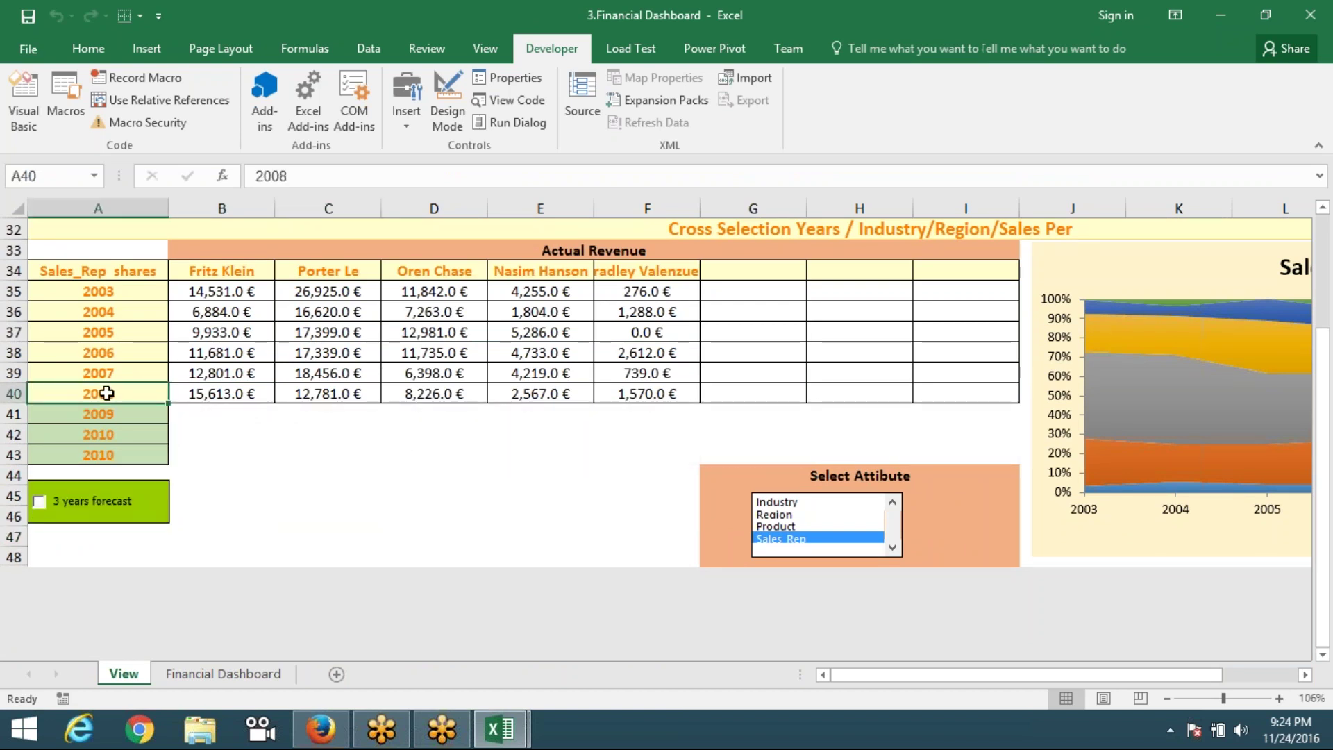
drag(127, 421, 126, 442)
click(221, 417)
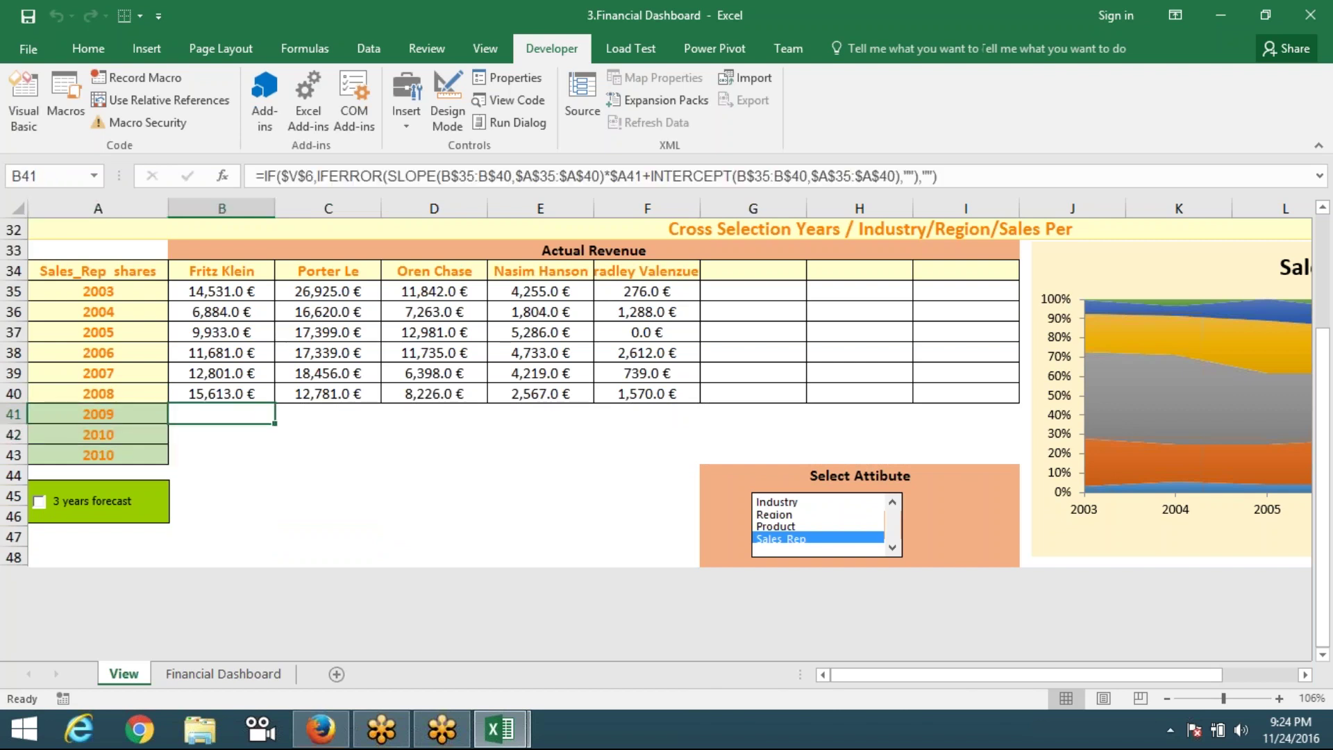
click(39, 503)
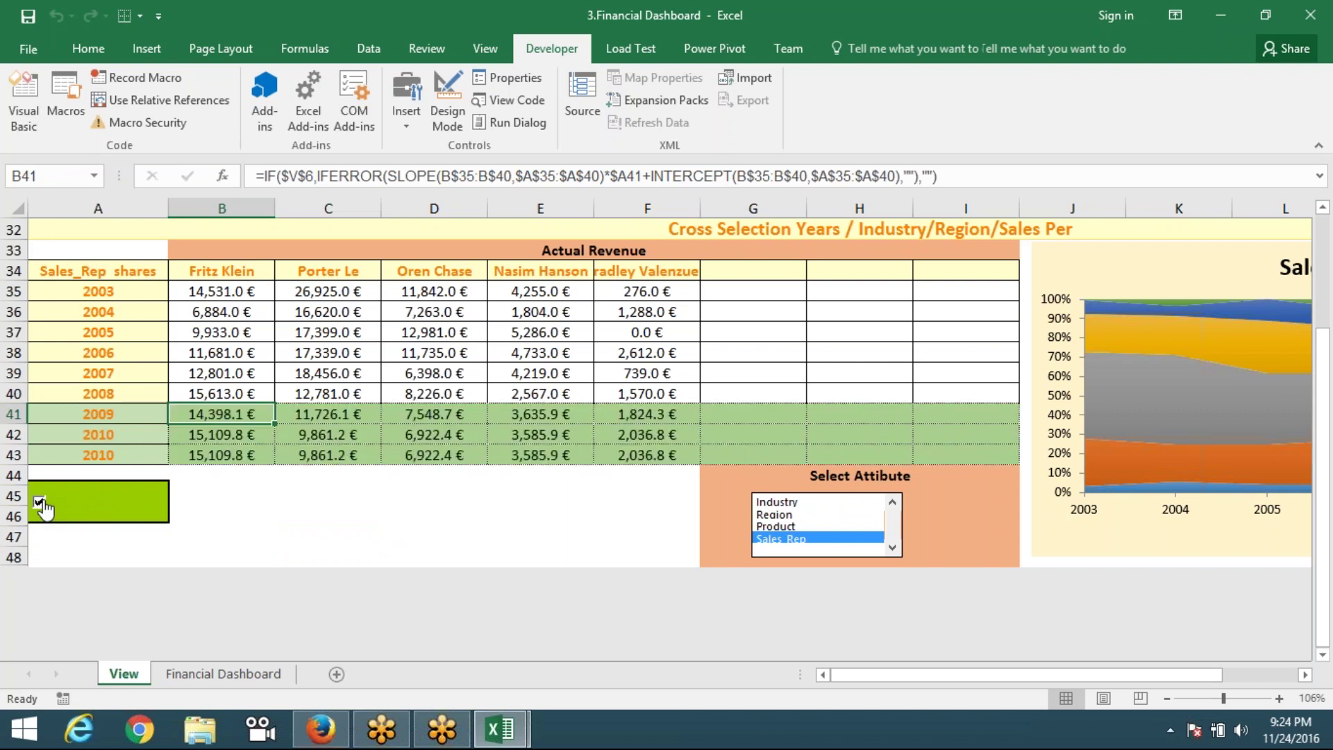
click(39, 503)
click(39, 503)
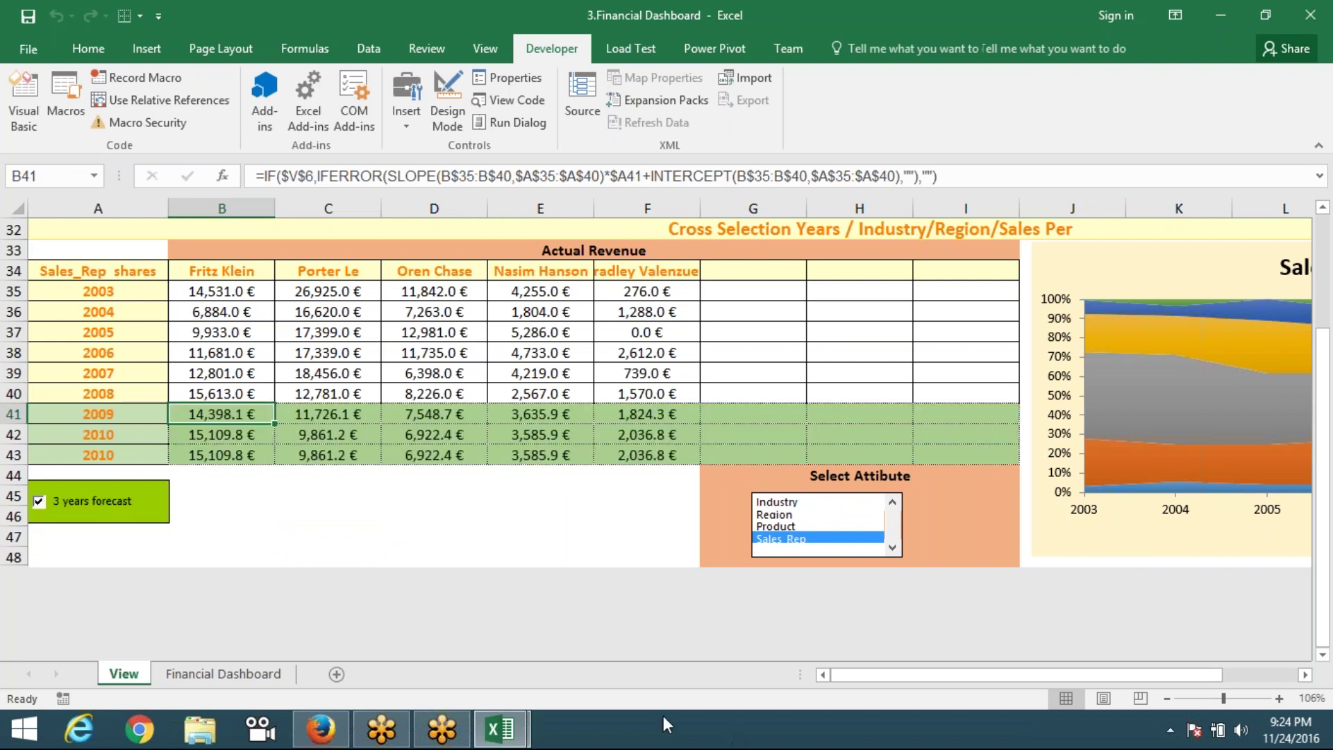
Step: Switch the cross-selection attribute to Product and Region, highlighting the row 34 column headers for each
click(778, 527)
drag(191, 269, 674, 271)
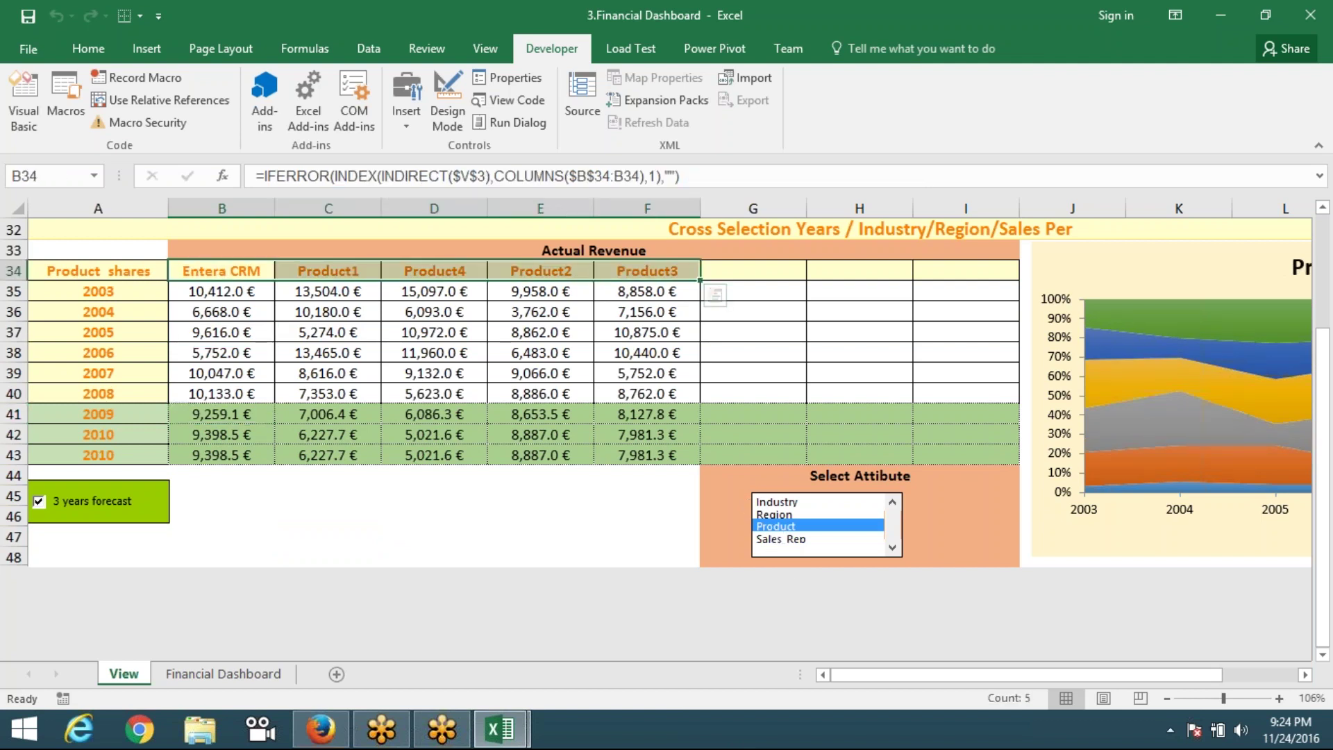
click(773, 516)
drag(257, 270, 584, 270)
click(555, 271)
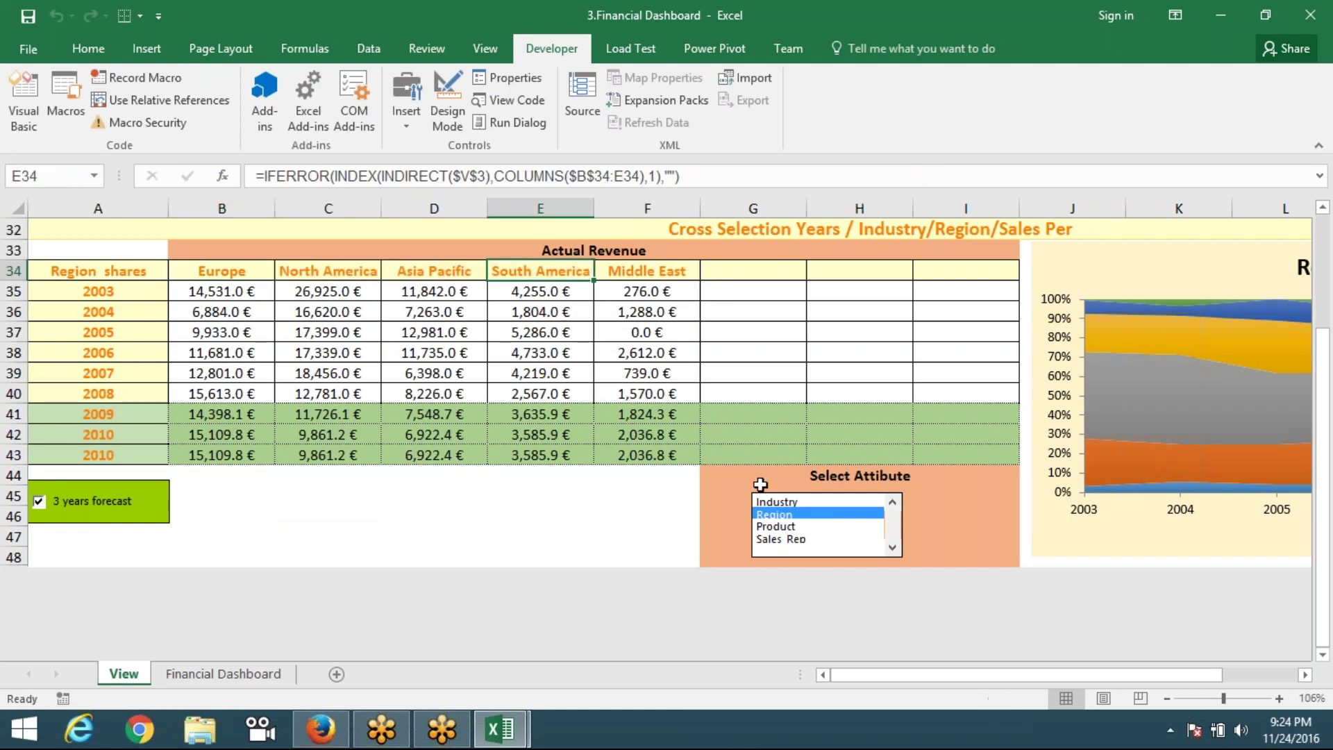
Step: Set the cross-selection attribute to Industry and highlight the industry headers in B34:I34
click(774, 501)
drag(208, 269, 926, 269)
click(928, 269)
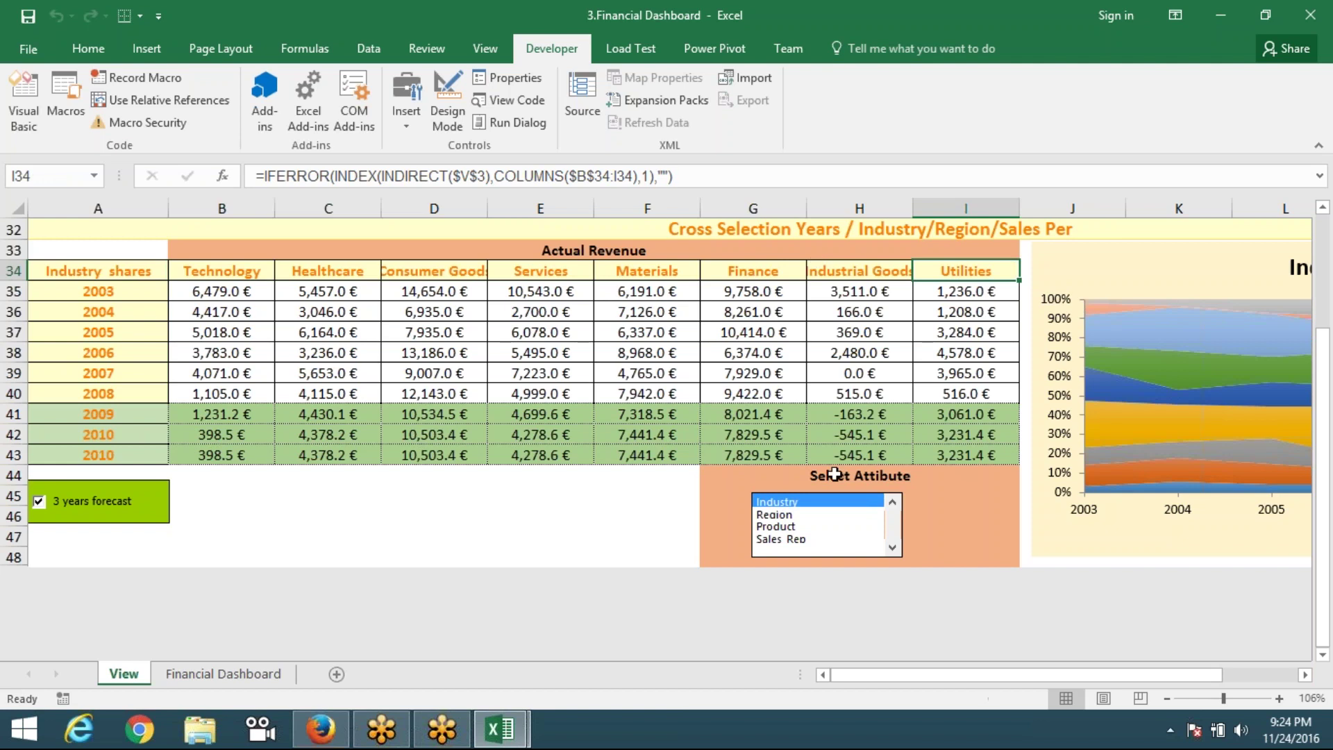
click(774, 515)
click(774, 502)
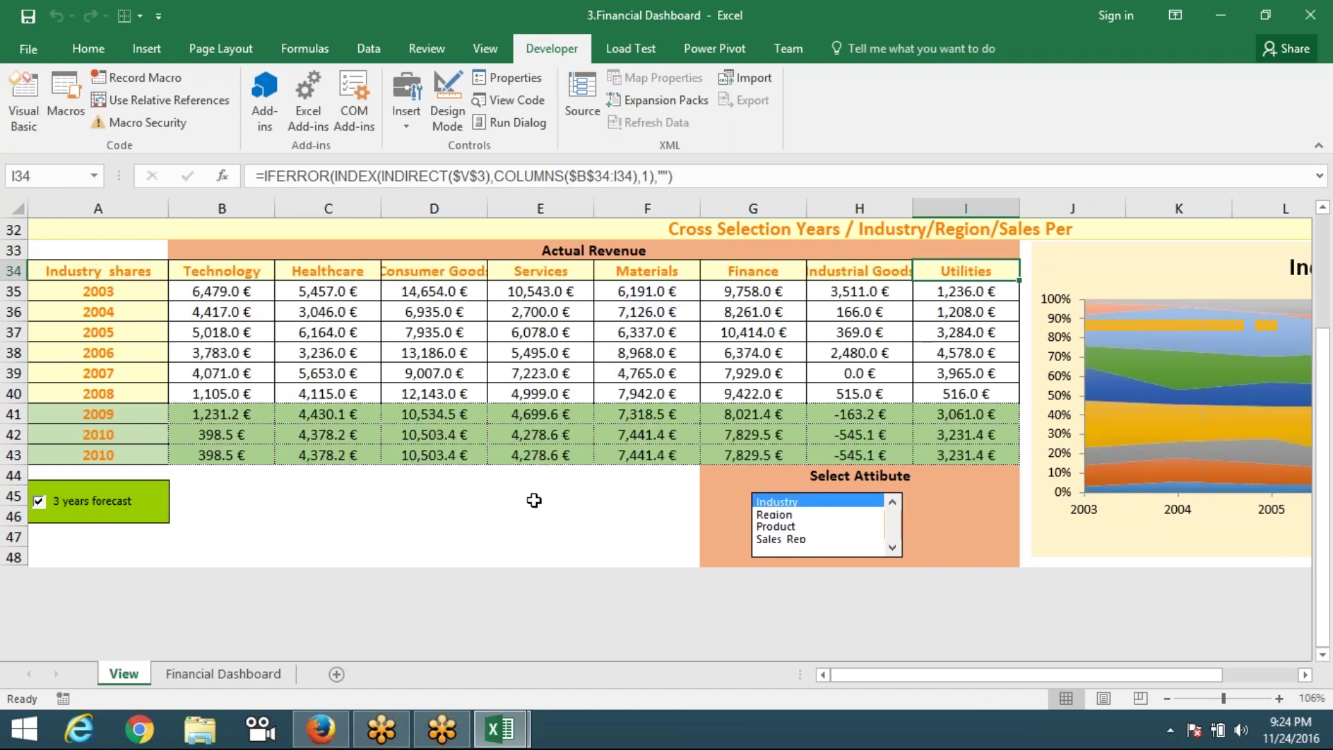
mouse_move(859, 674)
mouse_down()
mouse_move(944, 678)
mouse_move(877, 678)
mouse_up()
scroll(718, 652, up, 1)
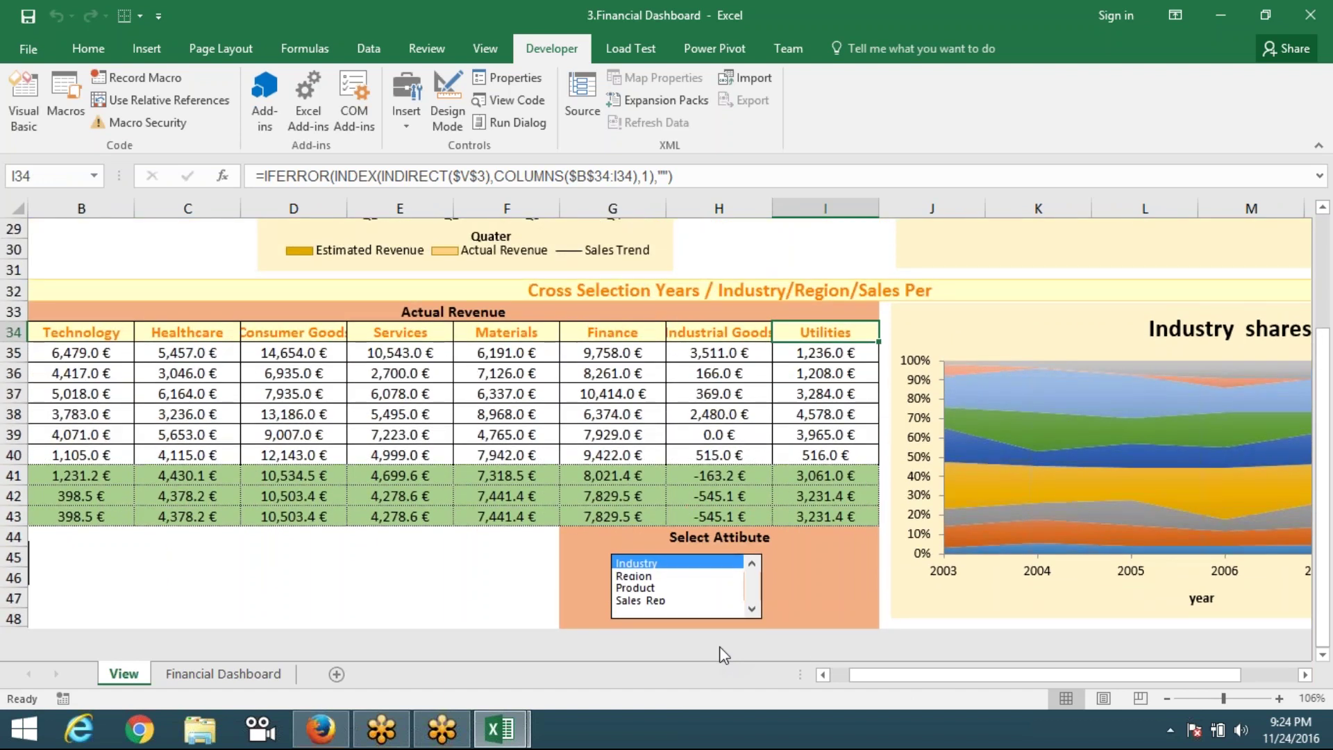
scroll(722, 653, up, 7)
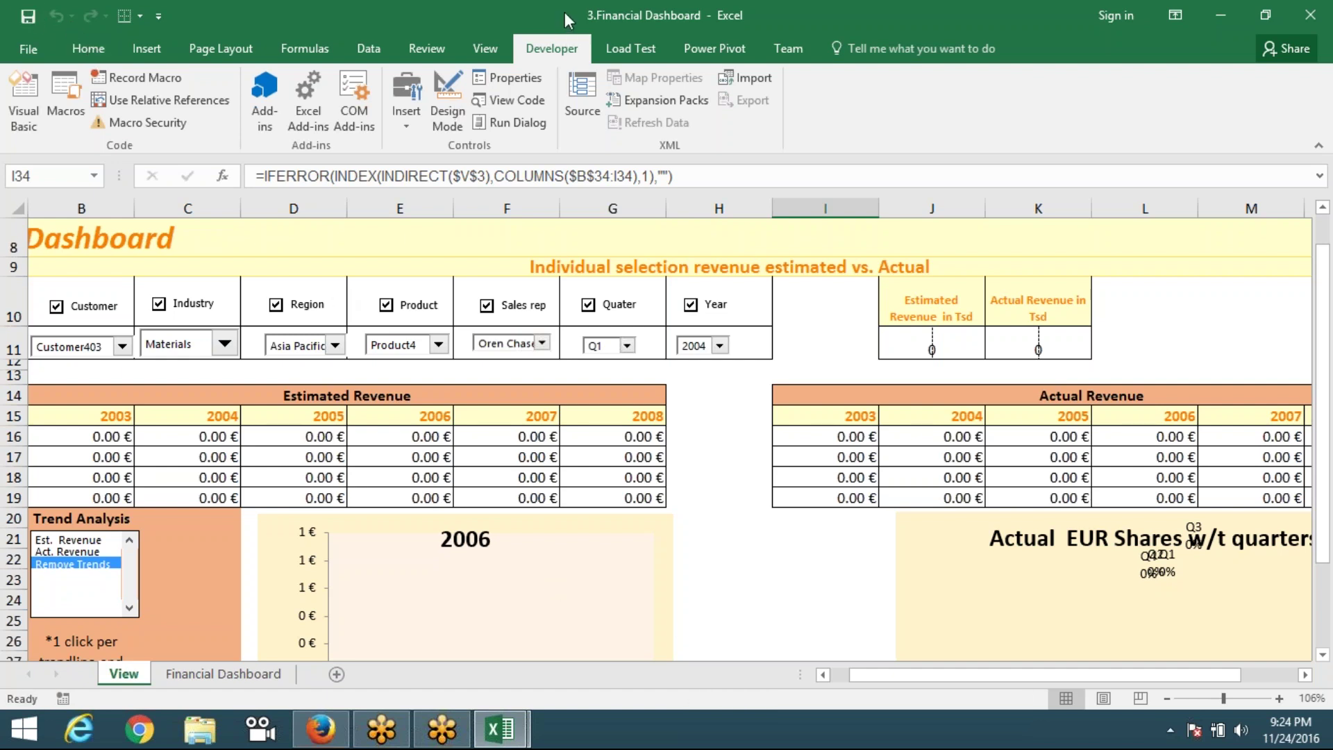
double_click(550, 26)
drag(747, 323, 456, 210)
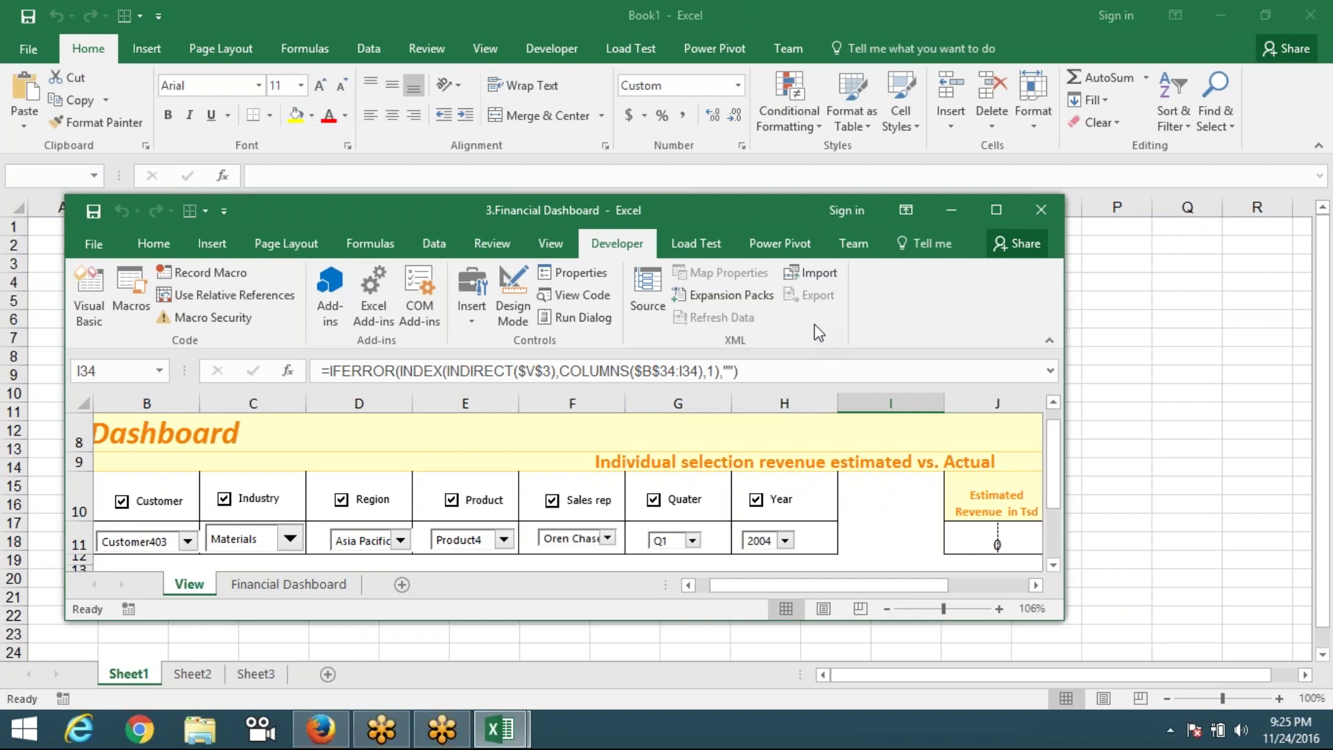
click(997, 209)
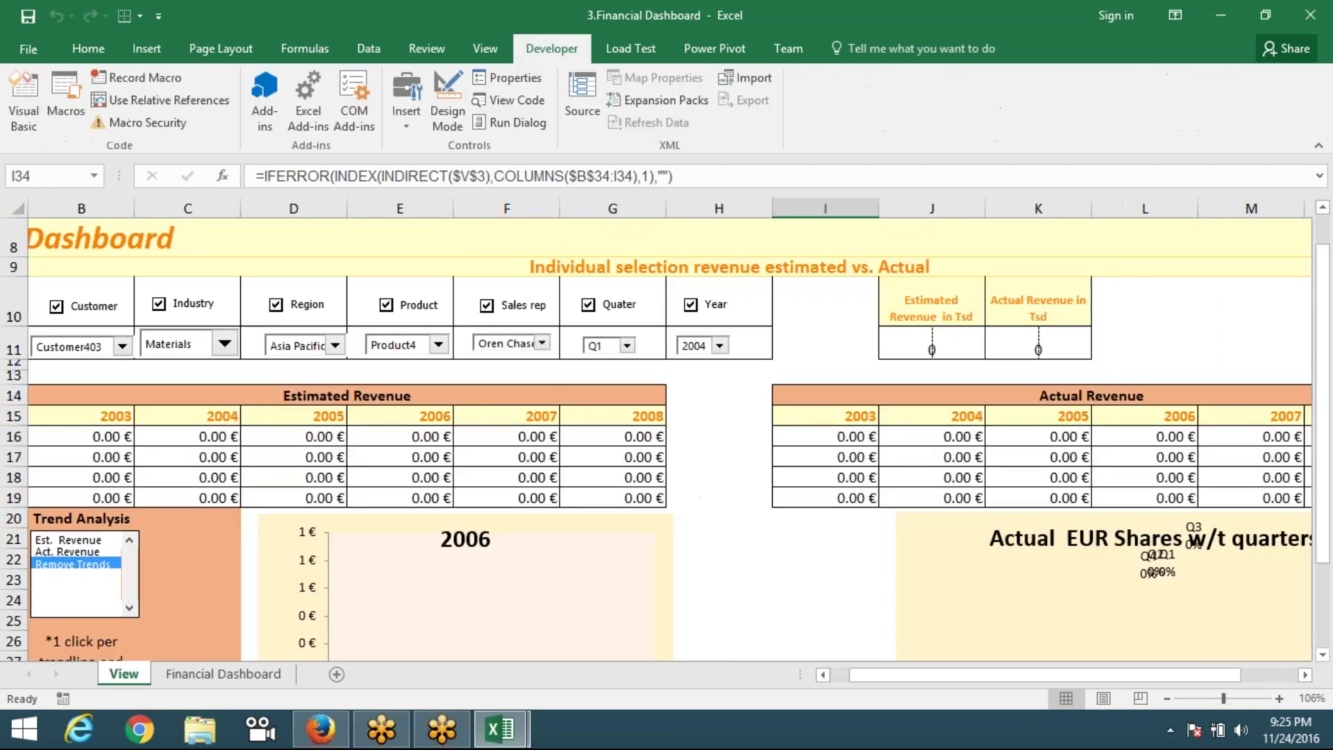
Step: Inspect the 2008 SUMIF formulas in G16 and G17 of the Estimated Revenue table
click(607, 413)
click(609, 433)
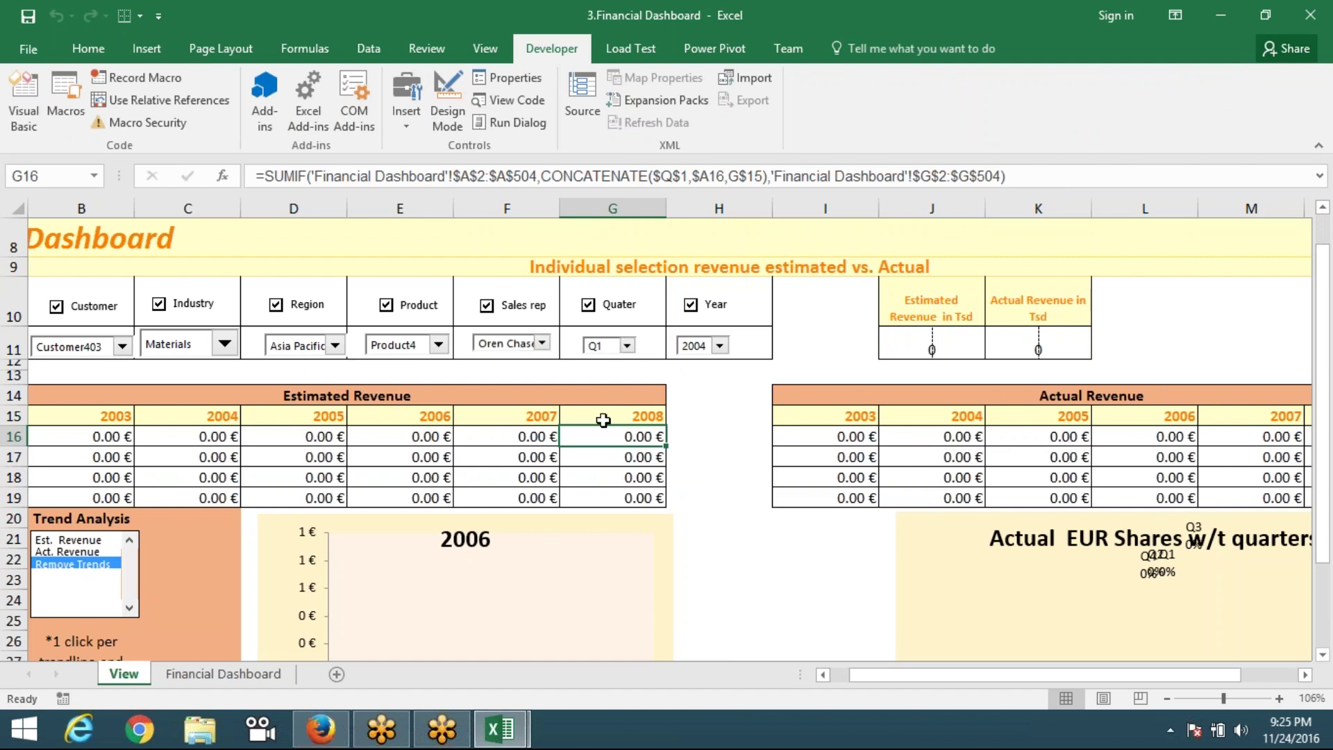
click(621, 457)
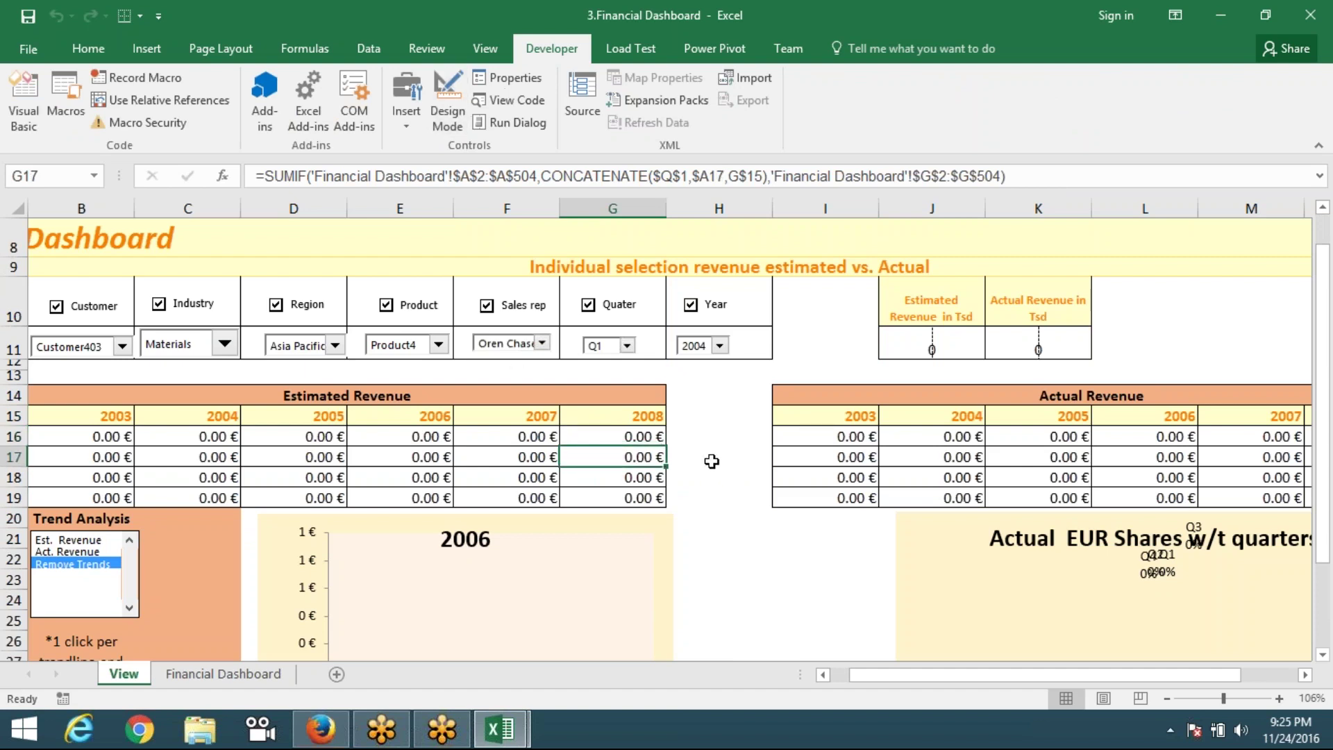
click(696, 431)
key(Down)
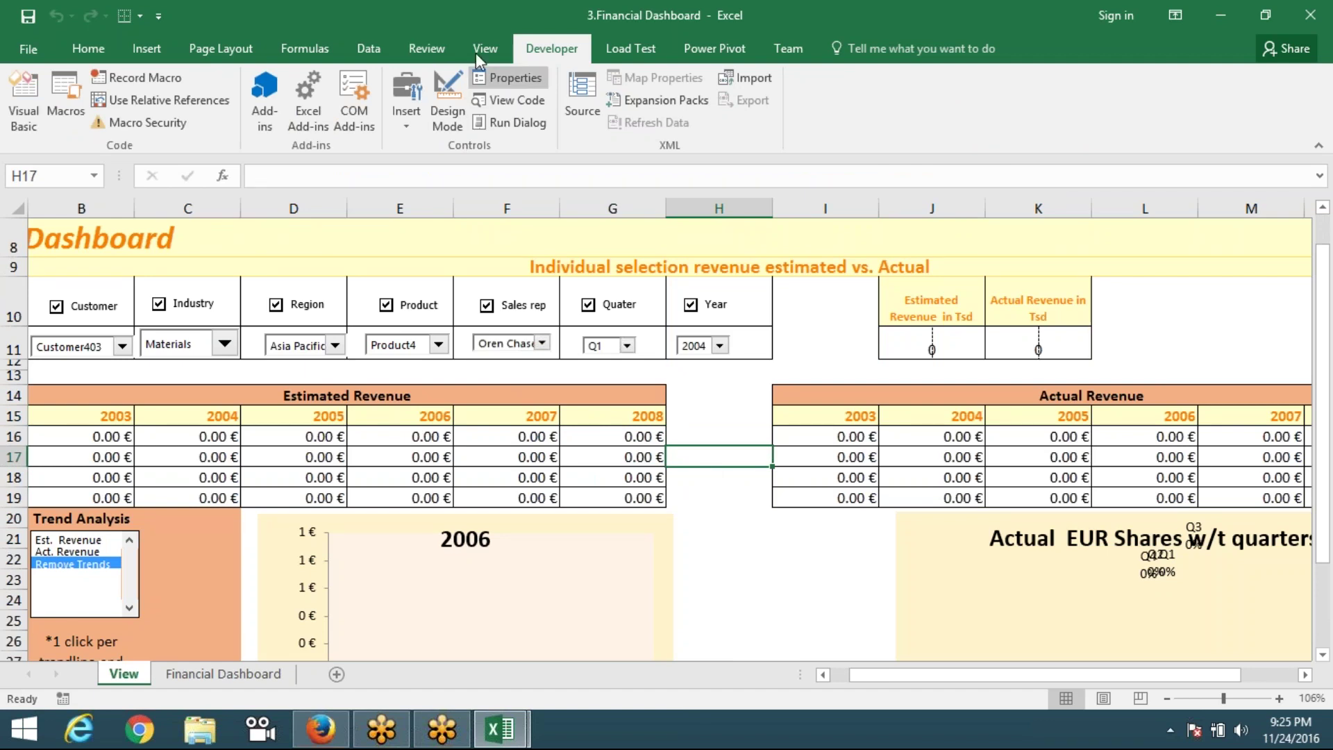
Step: Close the 3.Financial Dashboard workbook and open the recent workbook IPT-Jan
click(29, 50)
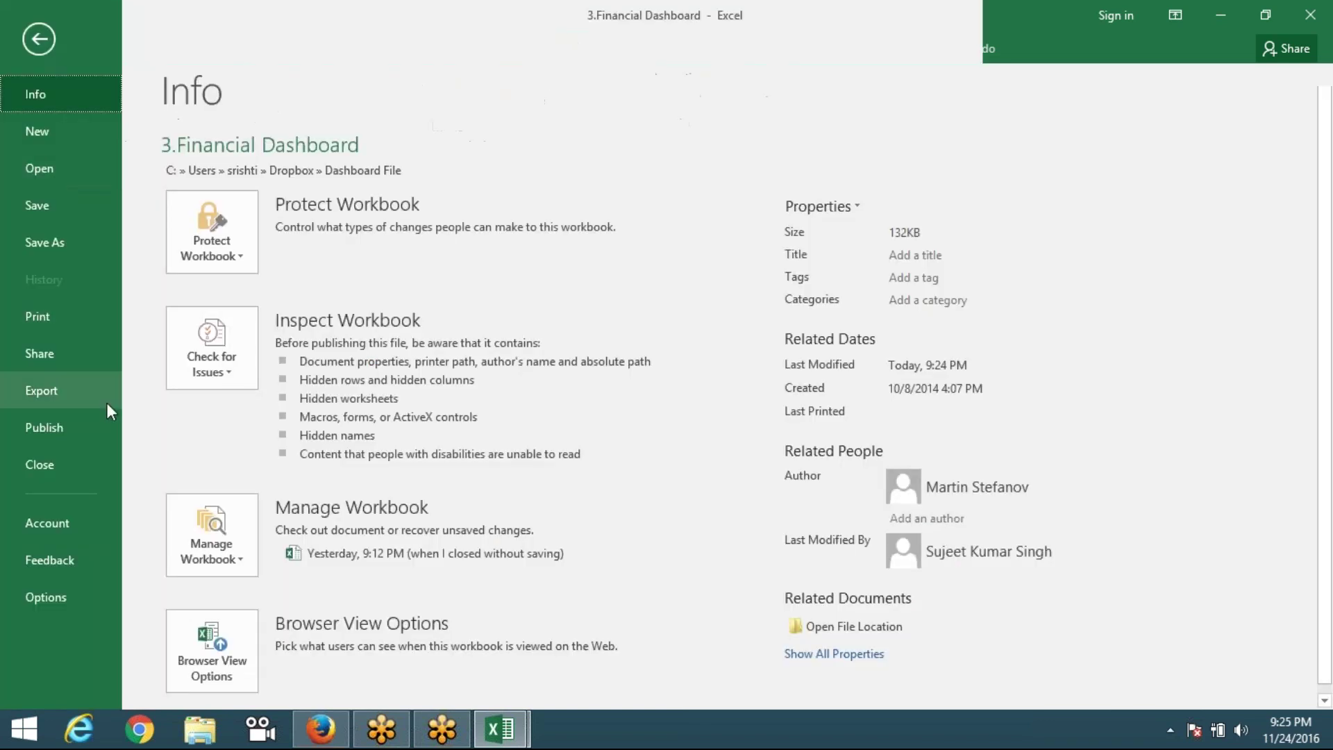
click(40, 472)
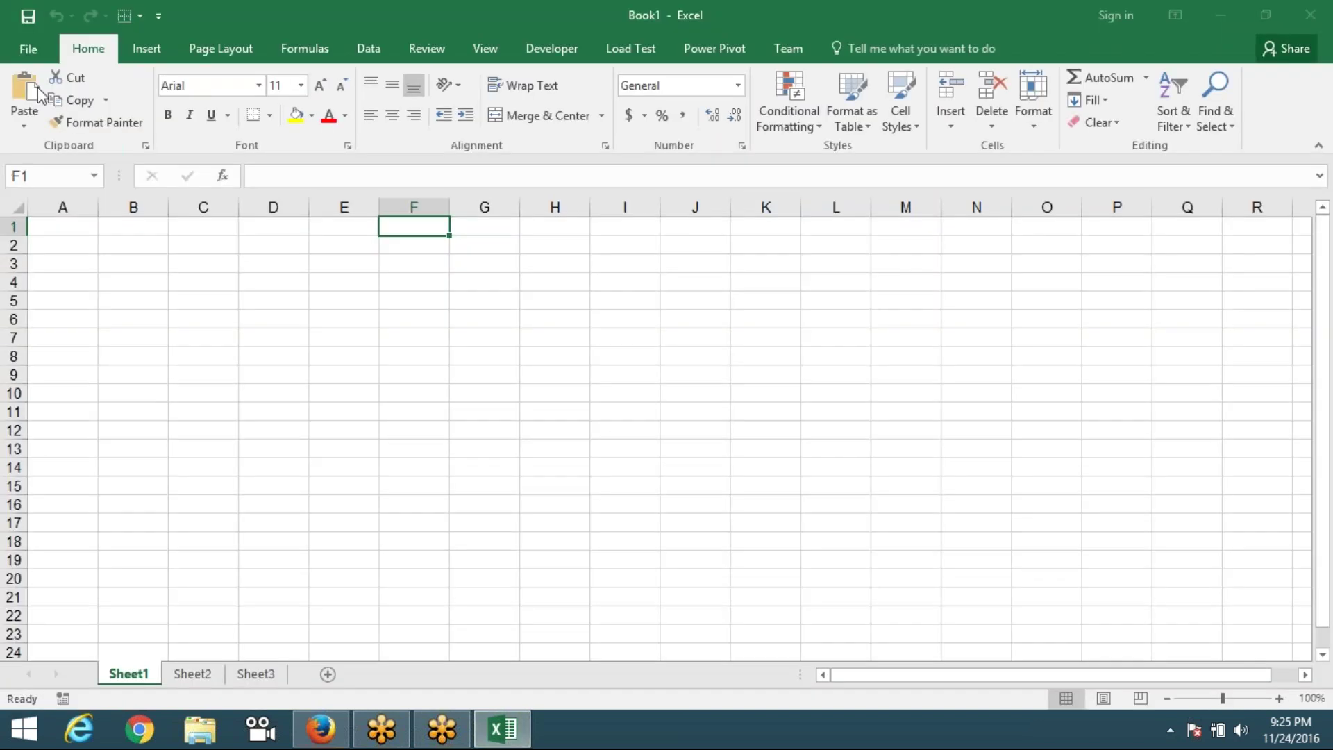
click(40, 43)
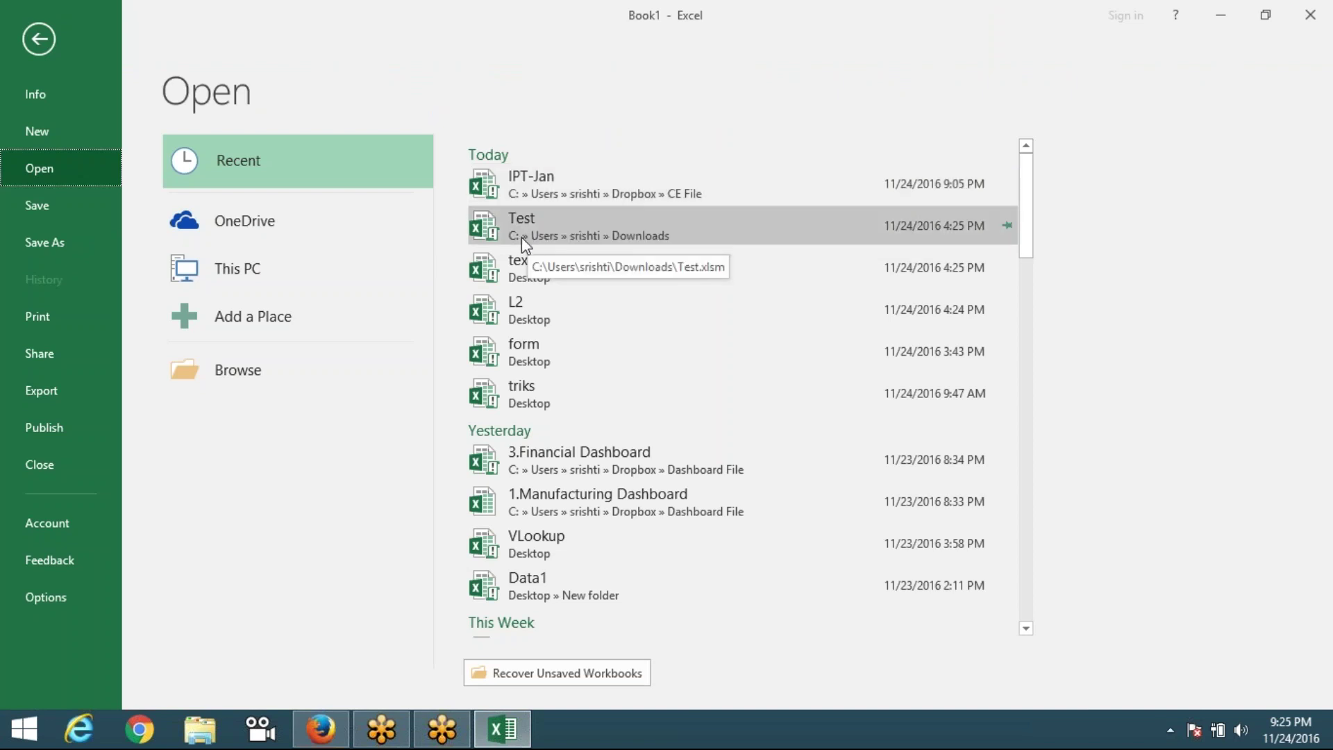
click(537, 200)
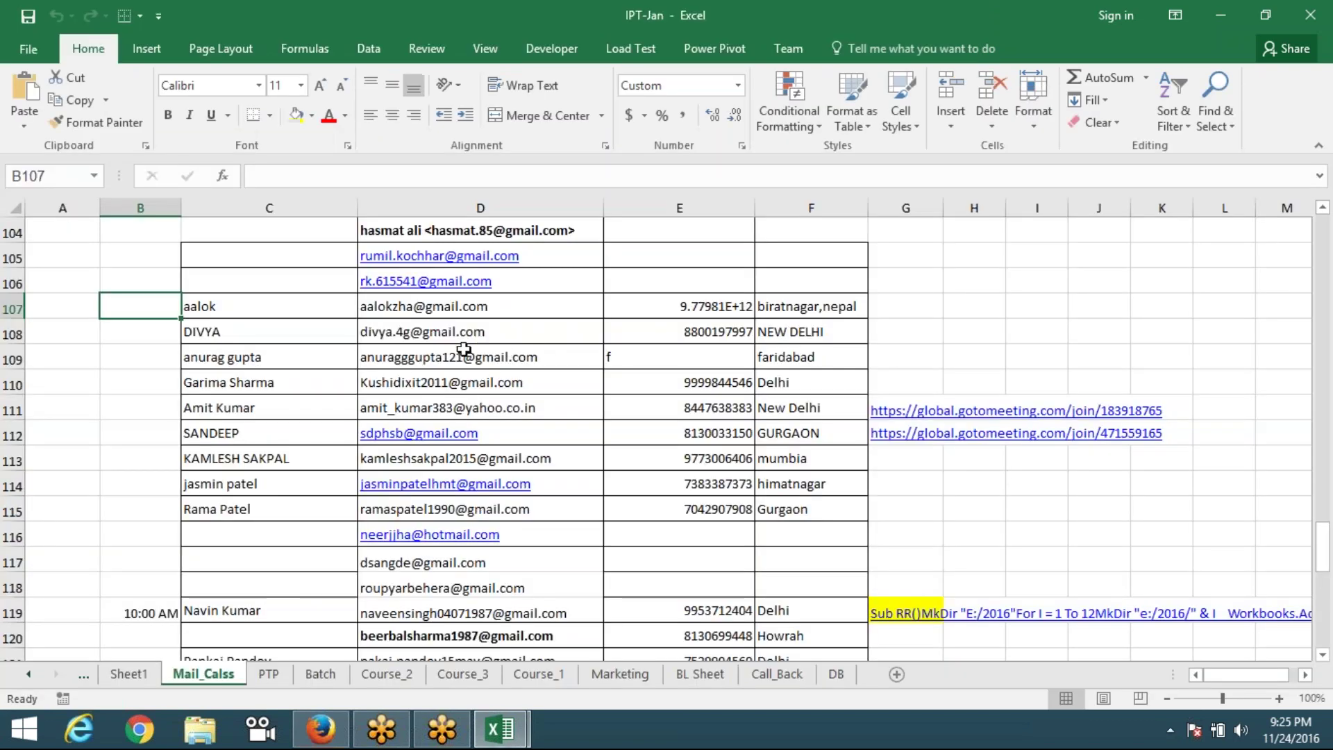
Step: Copy the student e-mail addresses in D97:D118 on the Mail_Calss sheet
scroll(464, 348, up, 5)
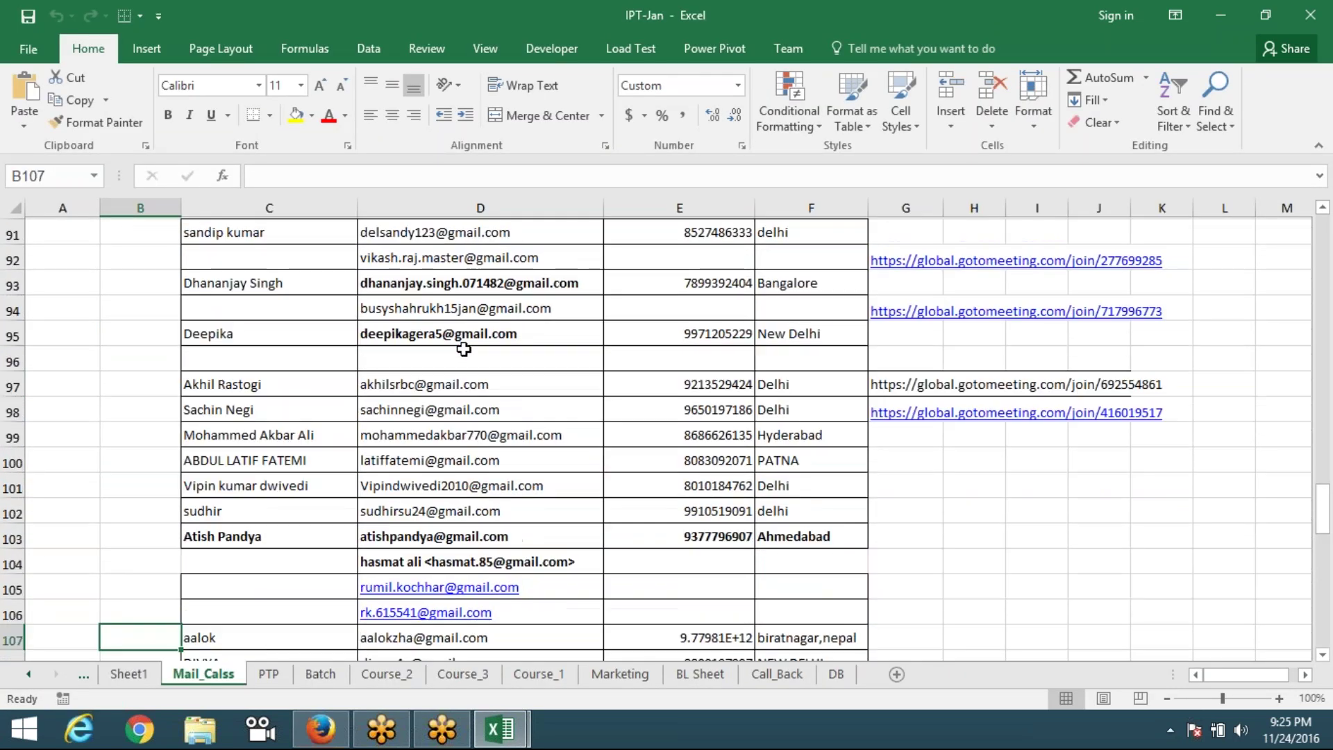
scroll(461, 347, up, 2)
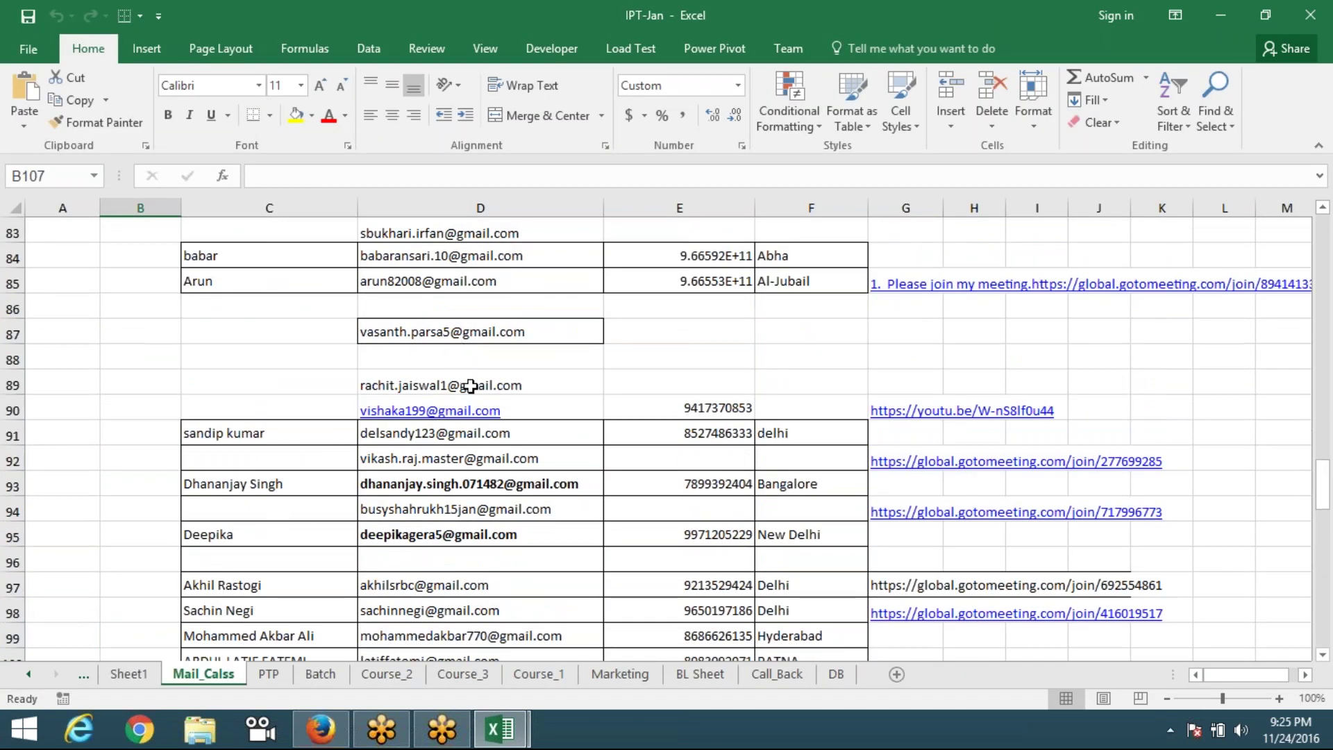
scroll(465, 385, up, 2)
scroll(462, 389, down, 4)
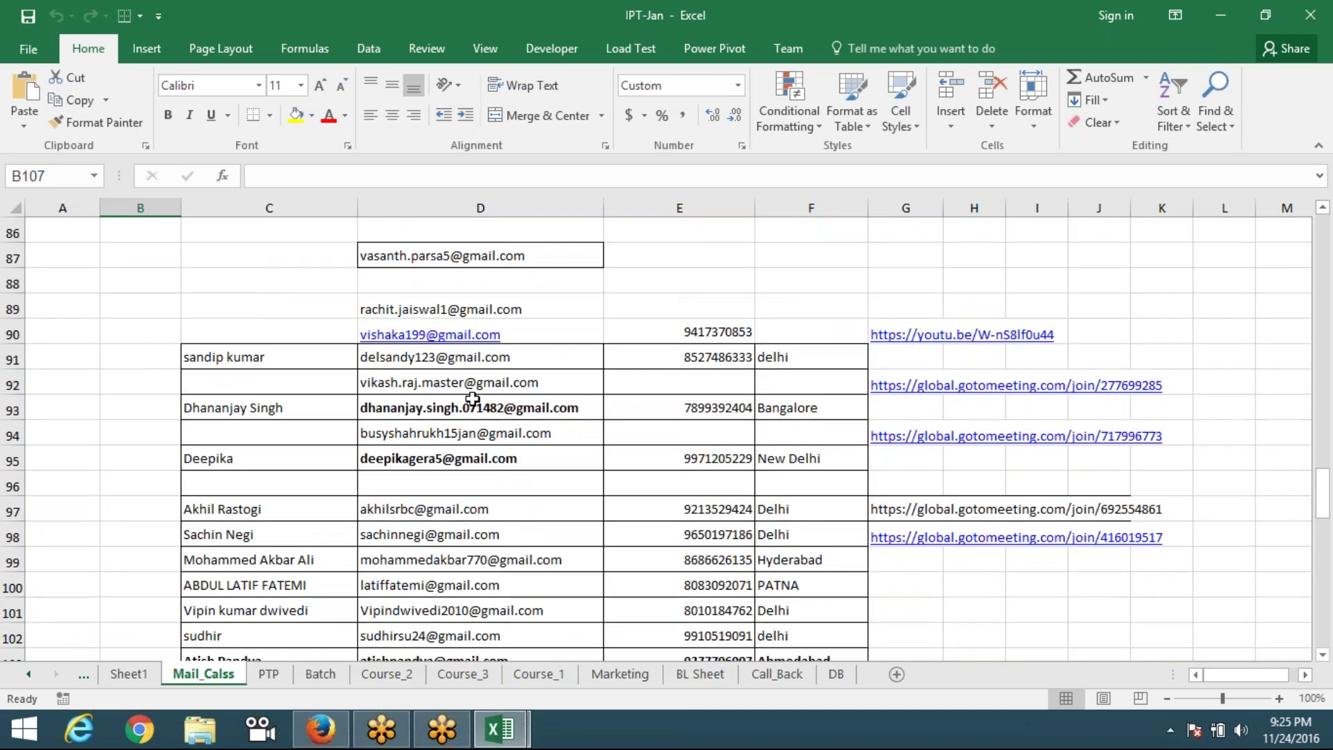
click(443, 428)
scroll(459, 434, down, 4)
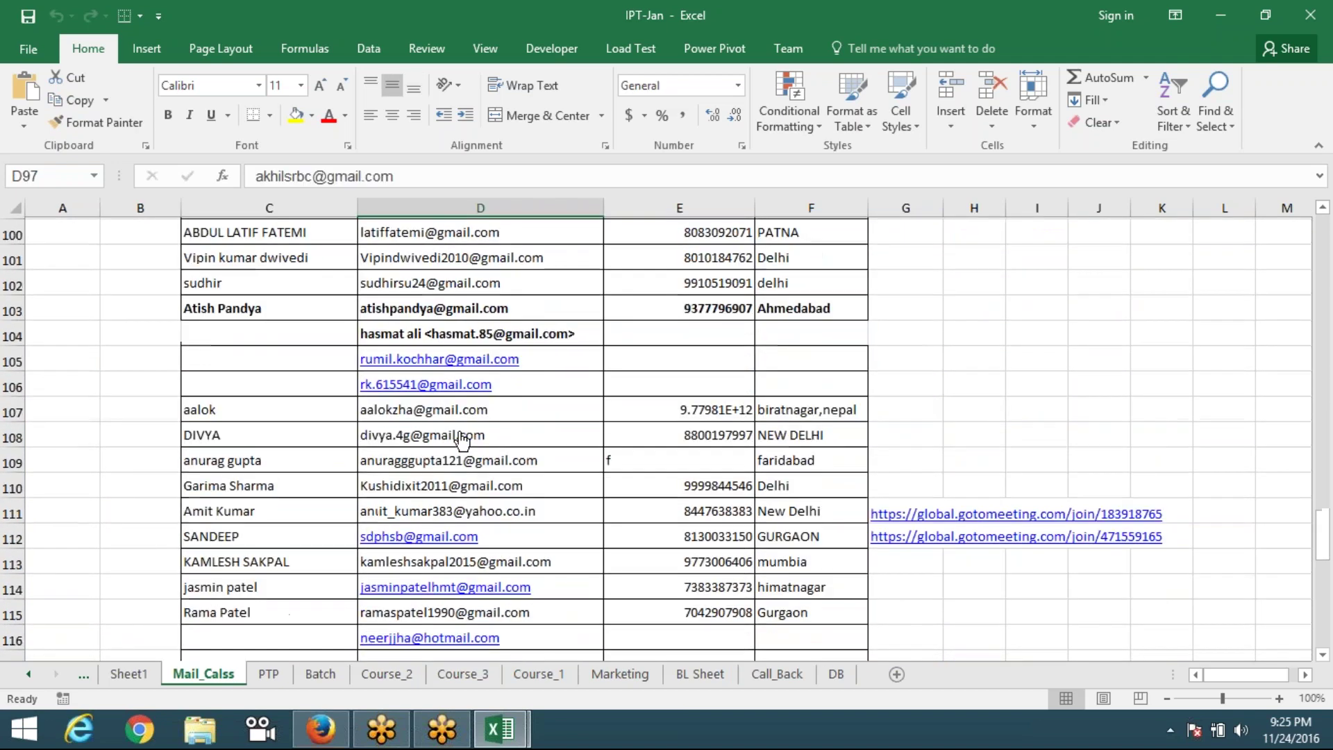
scroll(462, 437, down, 2)
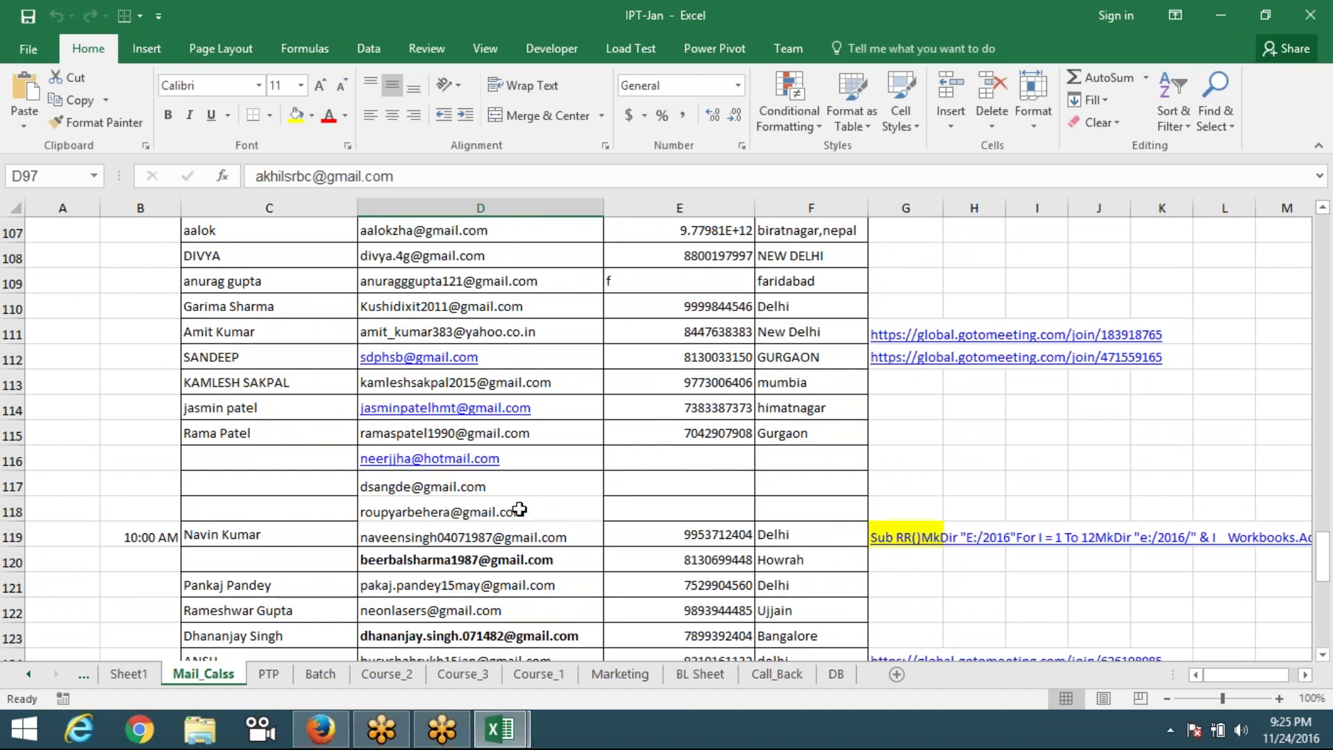
shift+click(515, 507)
scroll(527, 480, up, 6)
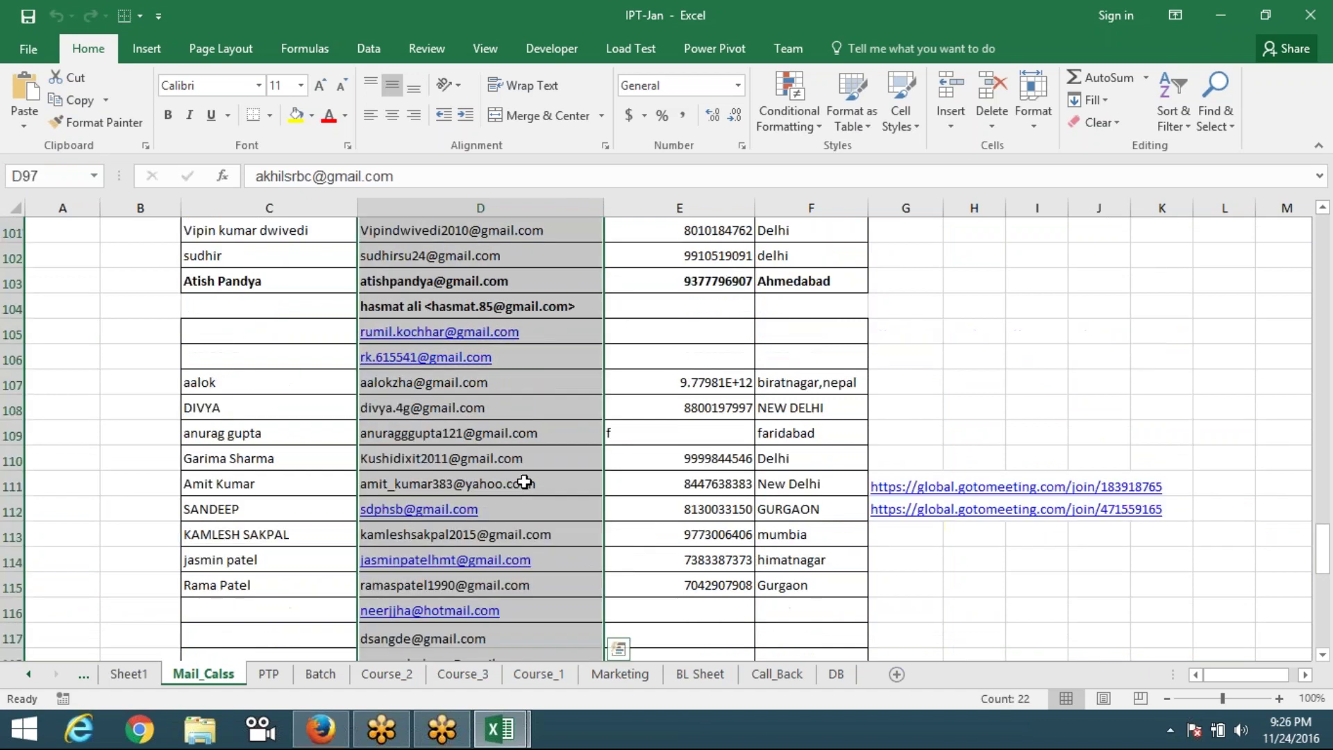
scroll(524, 481, up, 1)
scroll(525, 480, down, 2)
key(ctrl+c)
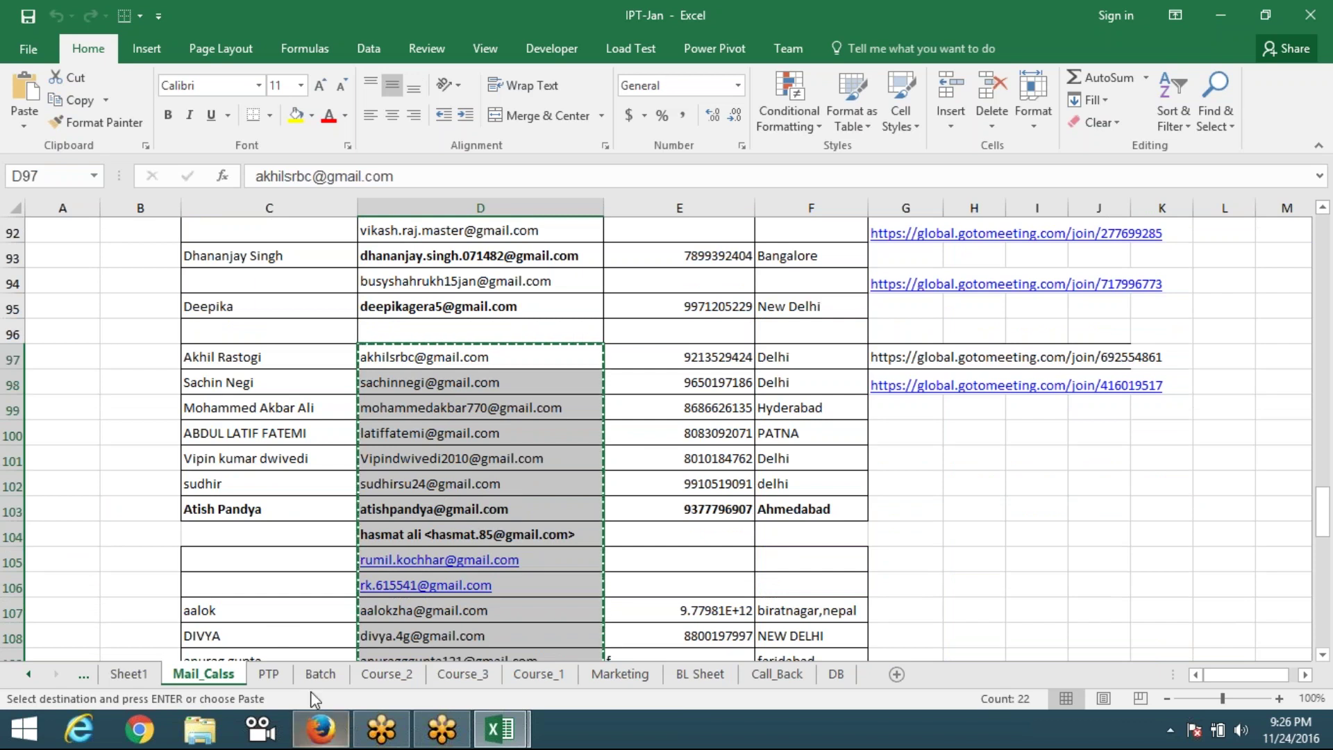
Step: Switch to Gmail in Firefox and compose a new message to the copied e-mail addresses with the subject "file"
click(321, 729)
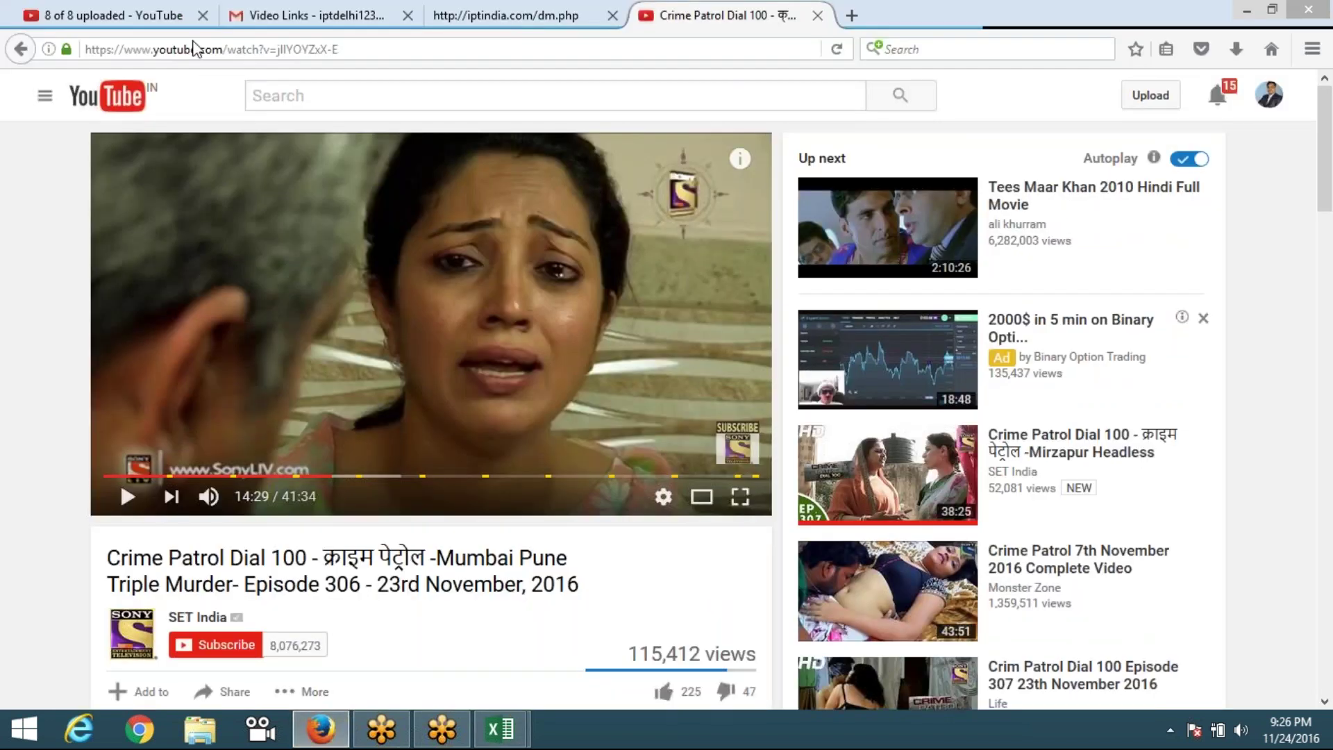
click(332, 15)
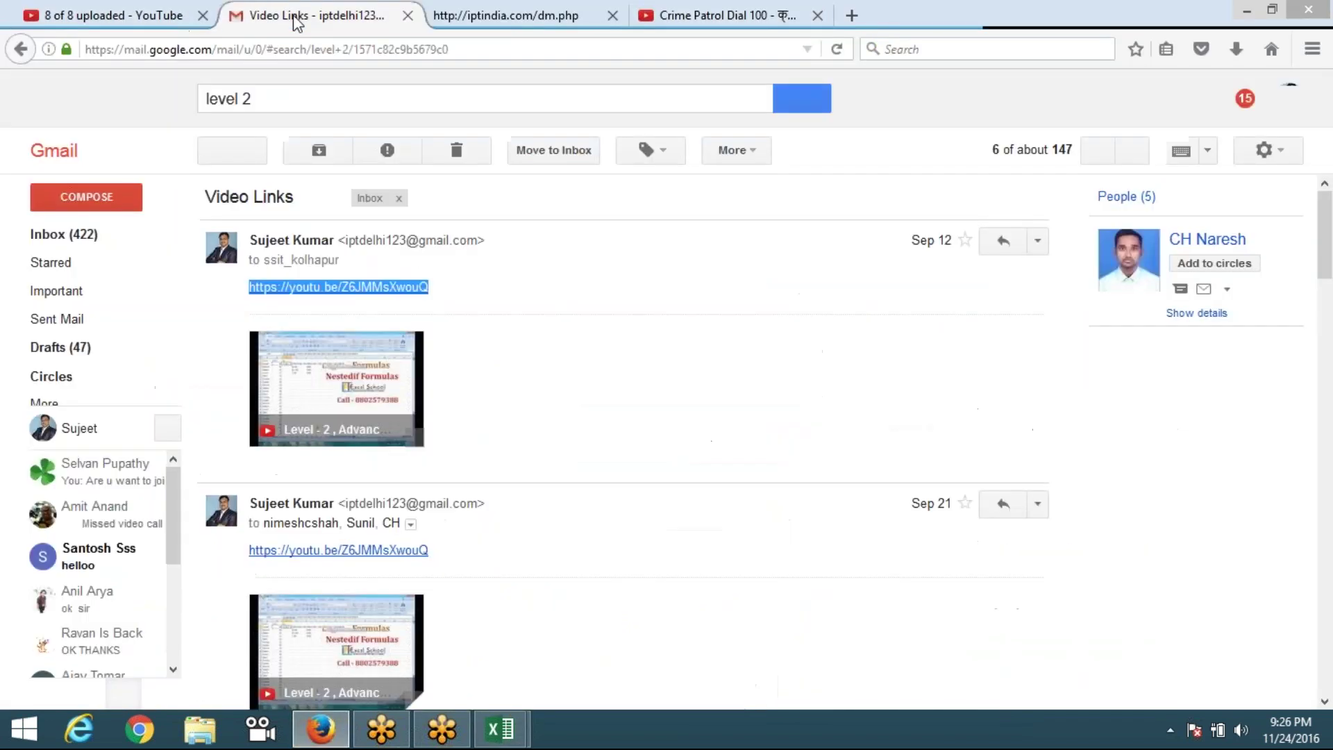
click(111, 193)
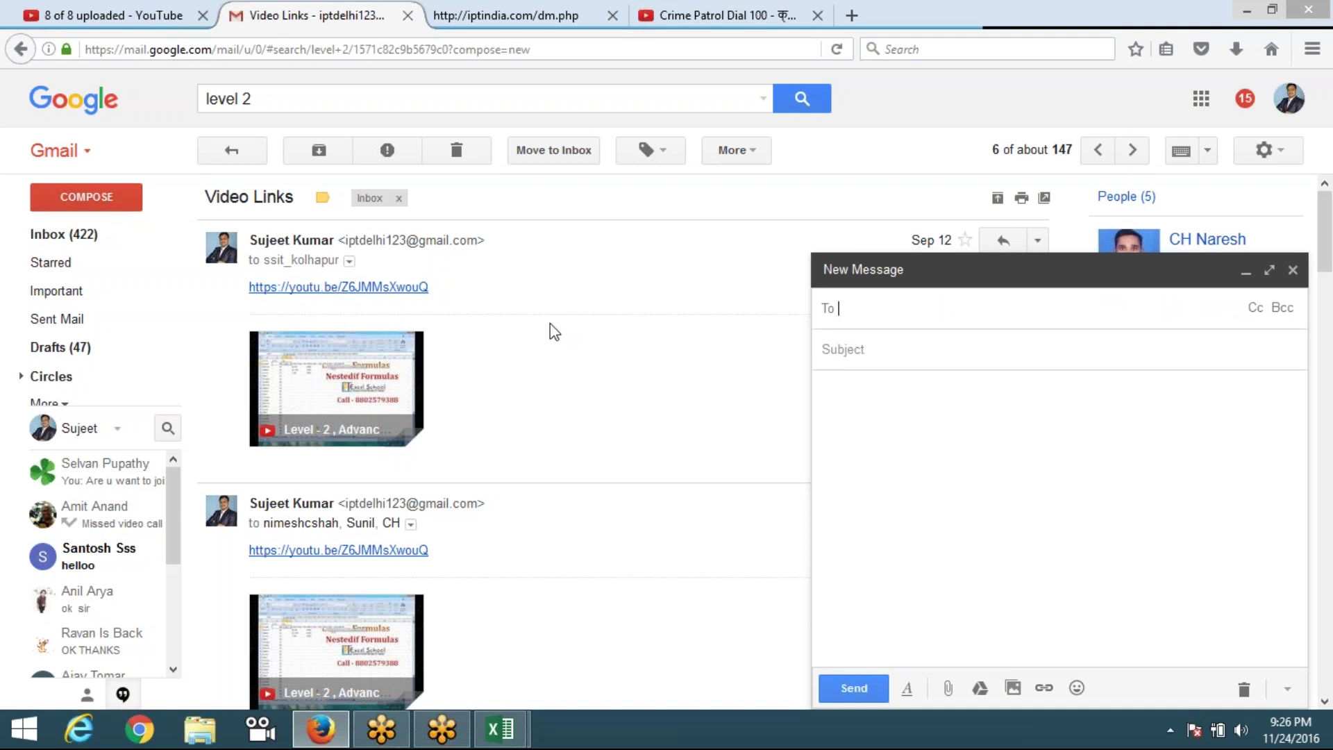
key(ctrl+v)
click(883, 495)
text(file)
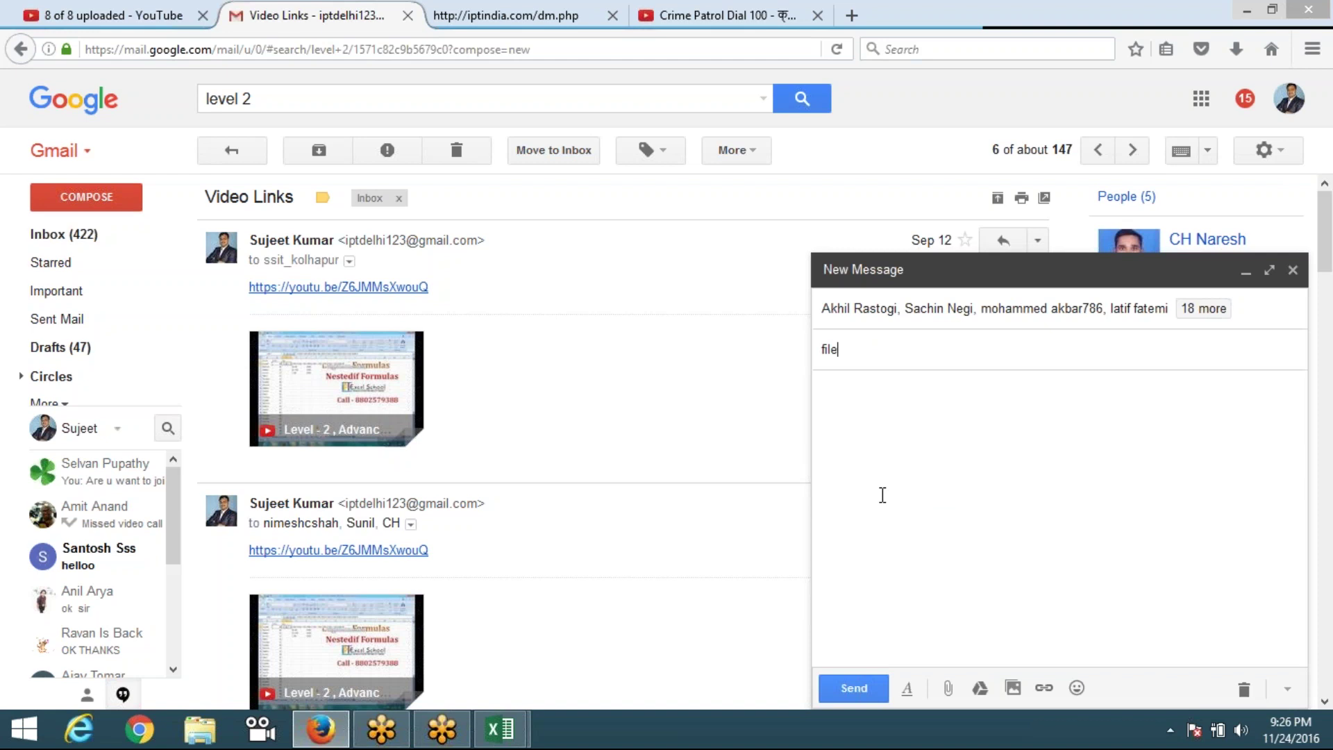
key(Tab)
Step: Attach the 3.Financial Dashboard workbook from the Dashboard File folder in Dropbox to the new message
click(948, 688)
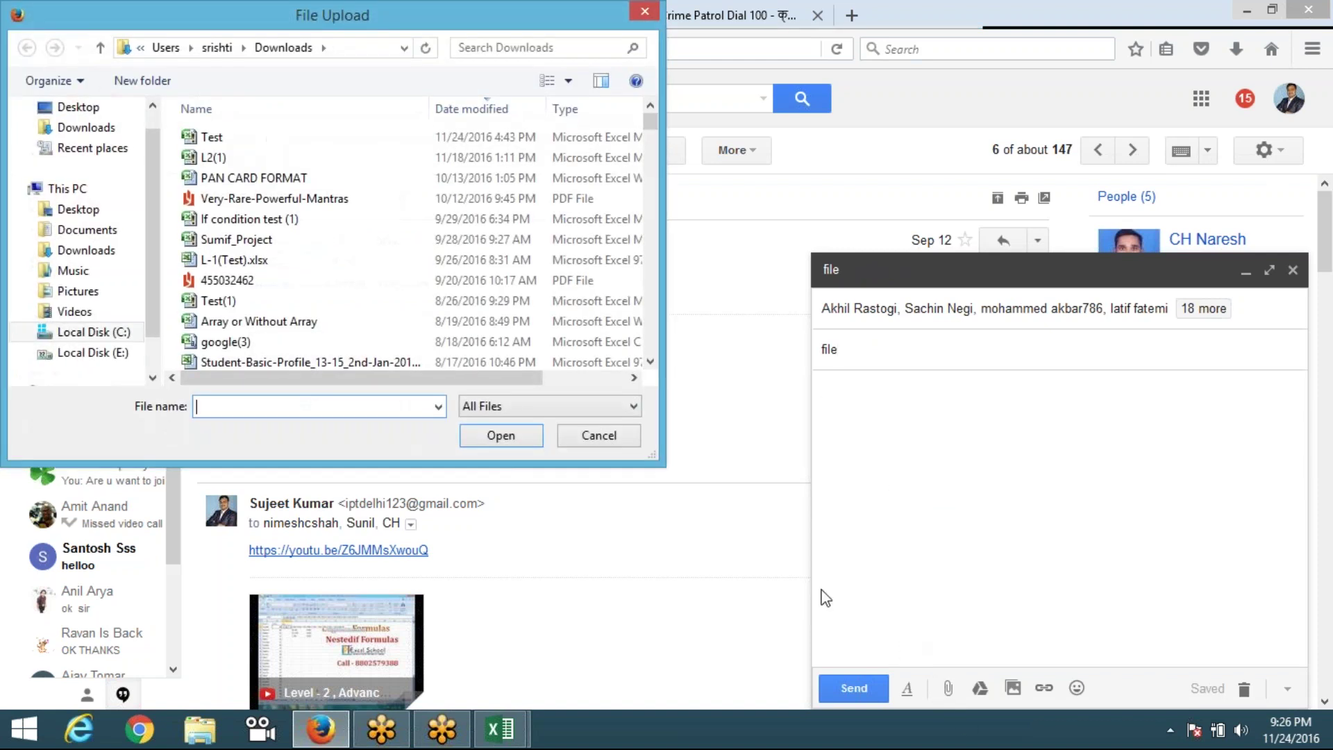
click(222, 50)
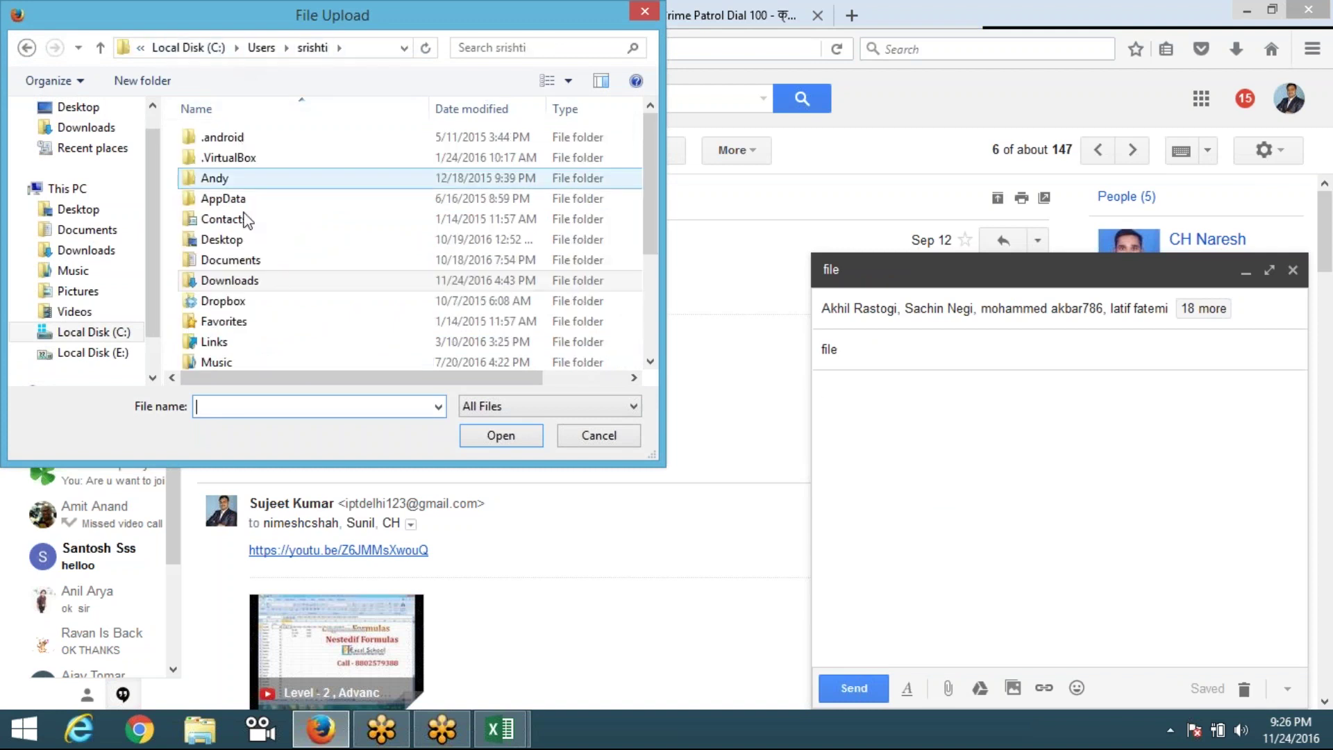
double_click(249, 302)
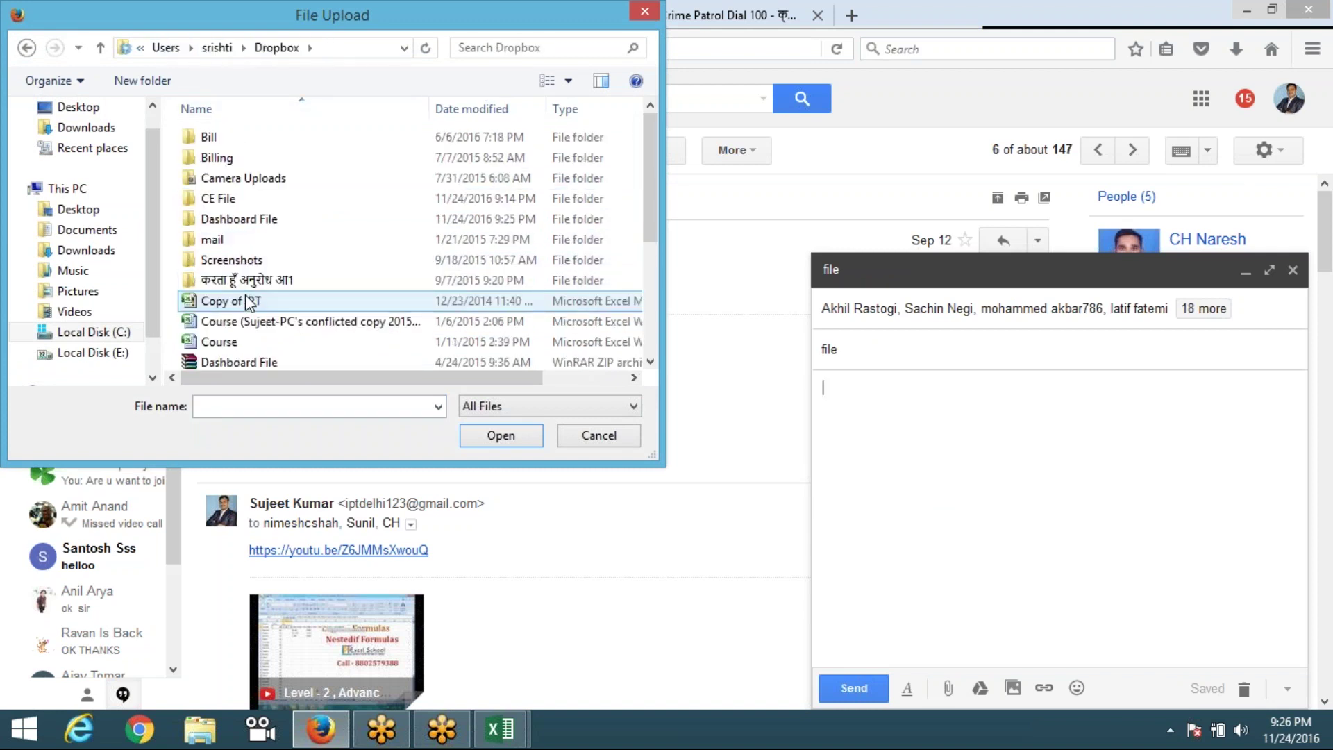
click(229, 220)
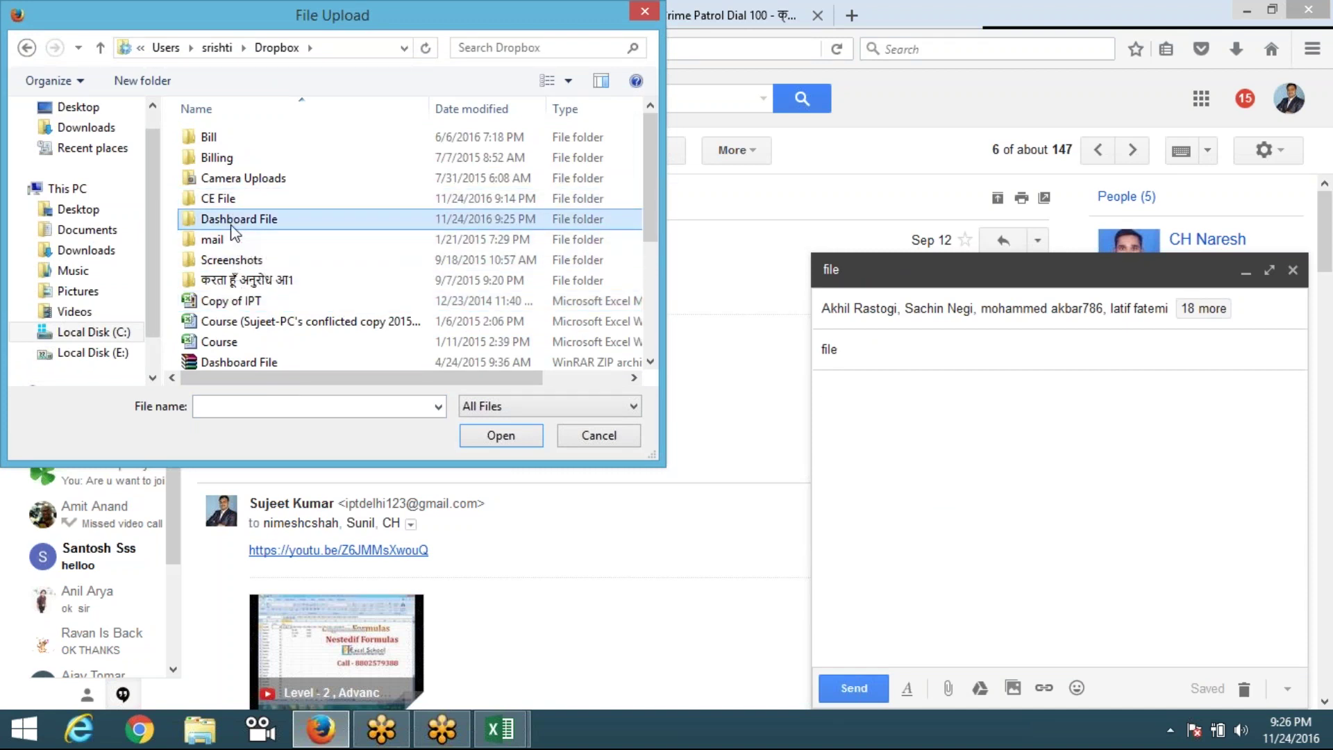
double_click(228, 219)
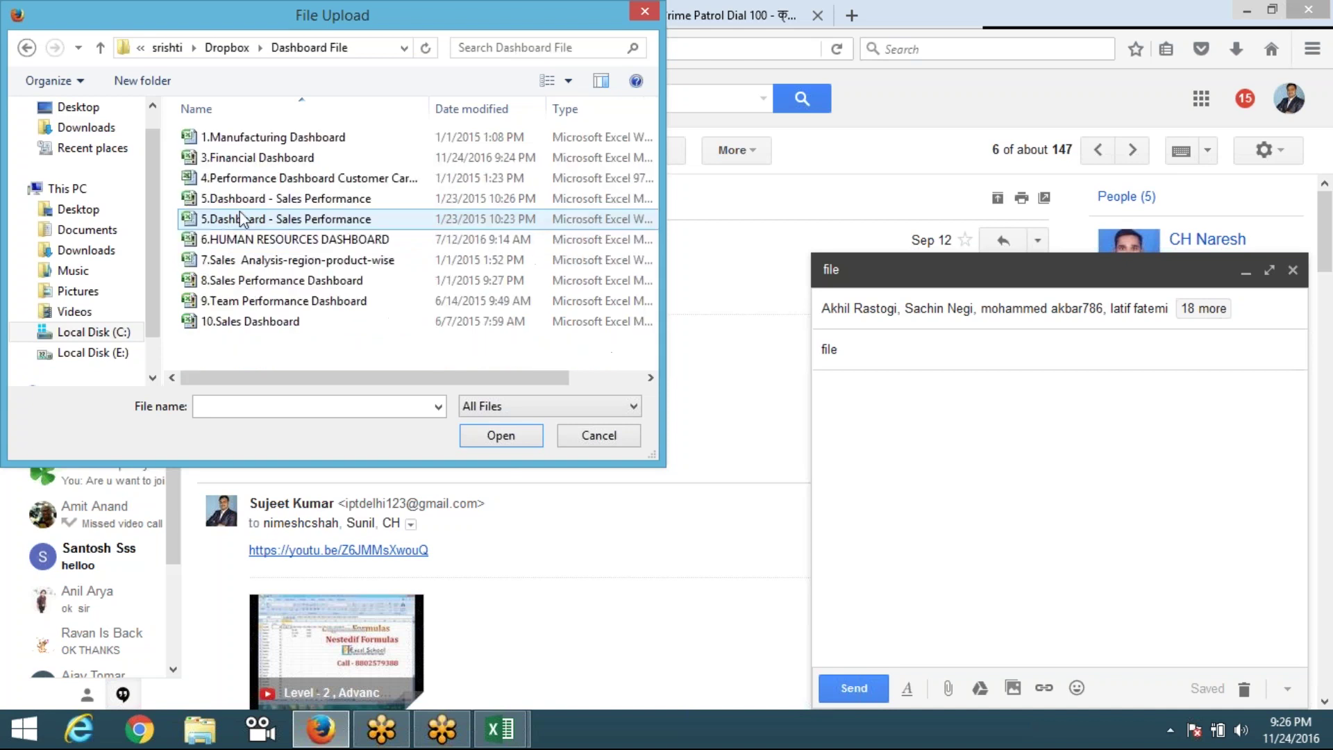
click(243, 142)
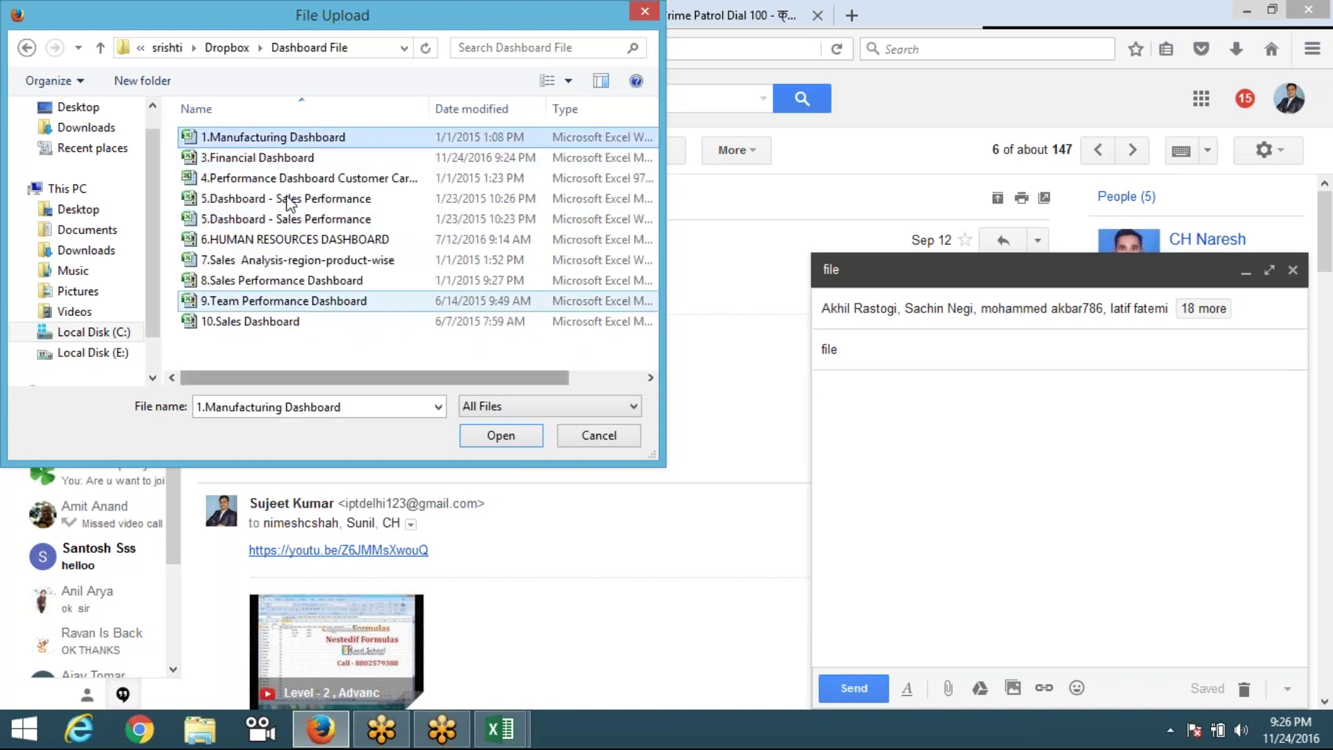
click(279, 160)
click(500, 436)
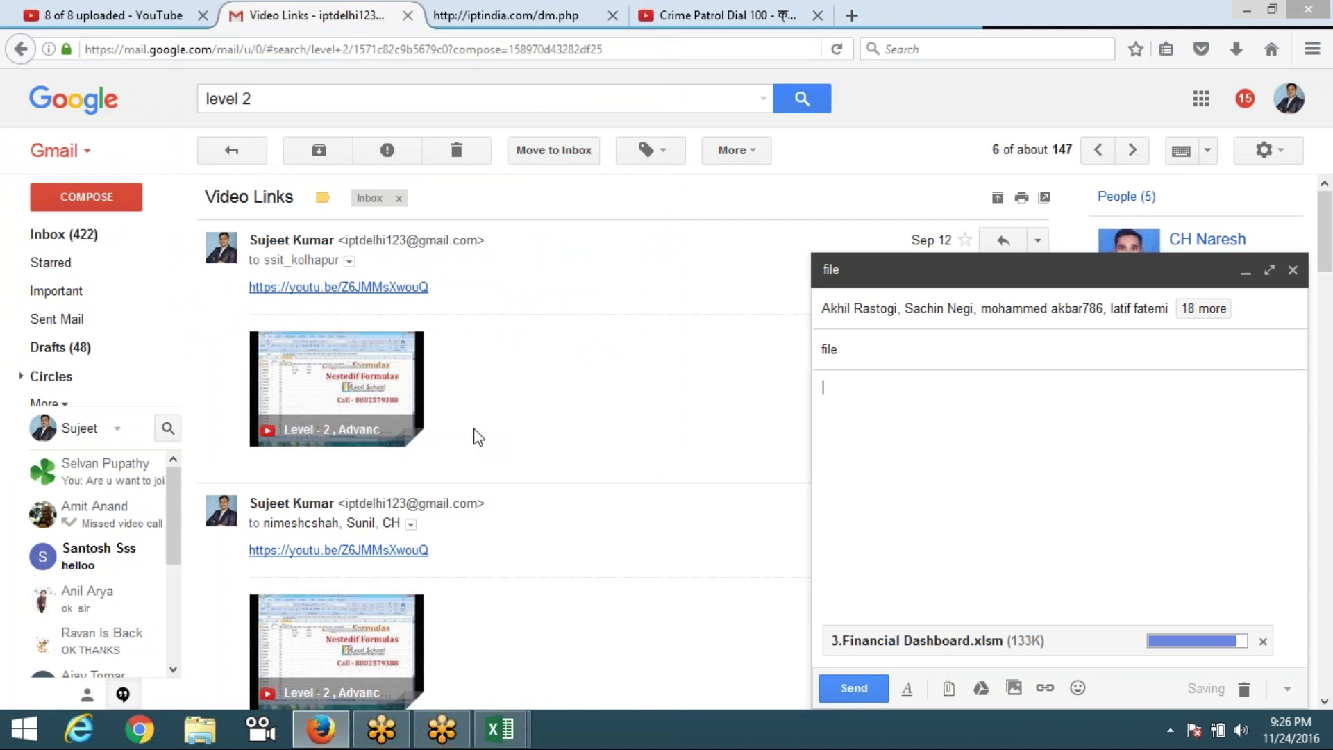
Step: Send the message with its attached workbook and minimize the browser window to the desktop
click(855, 689)
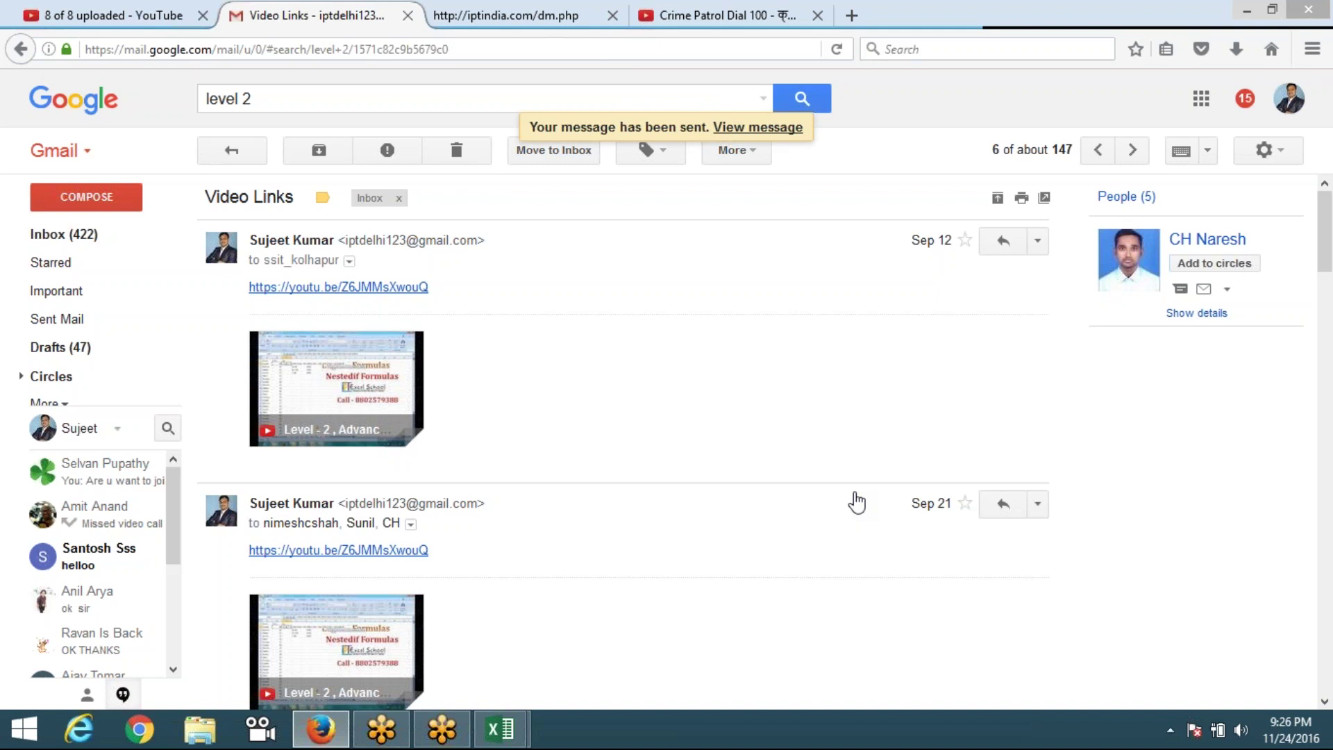
click(1247, 10)
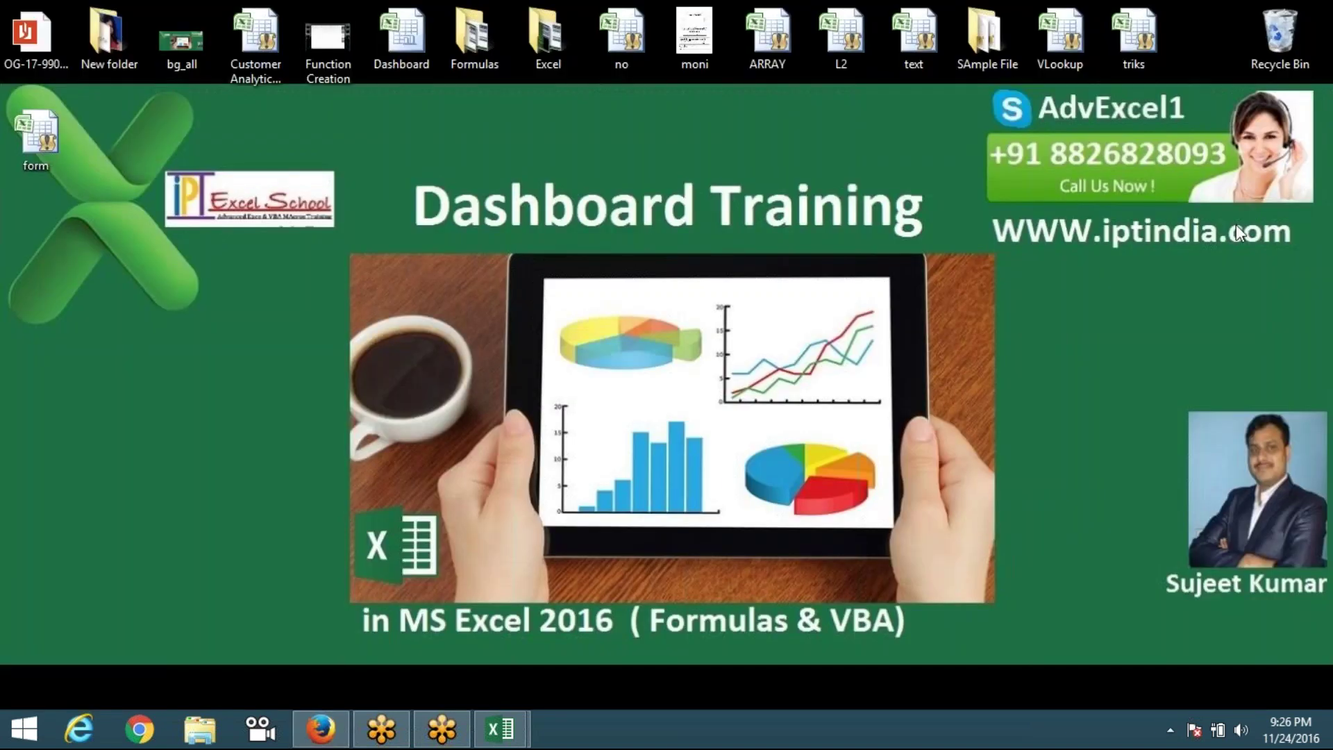